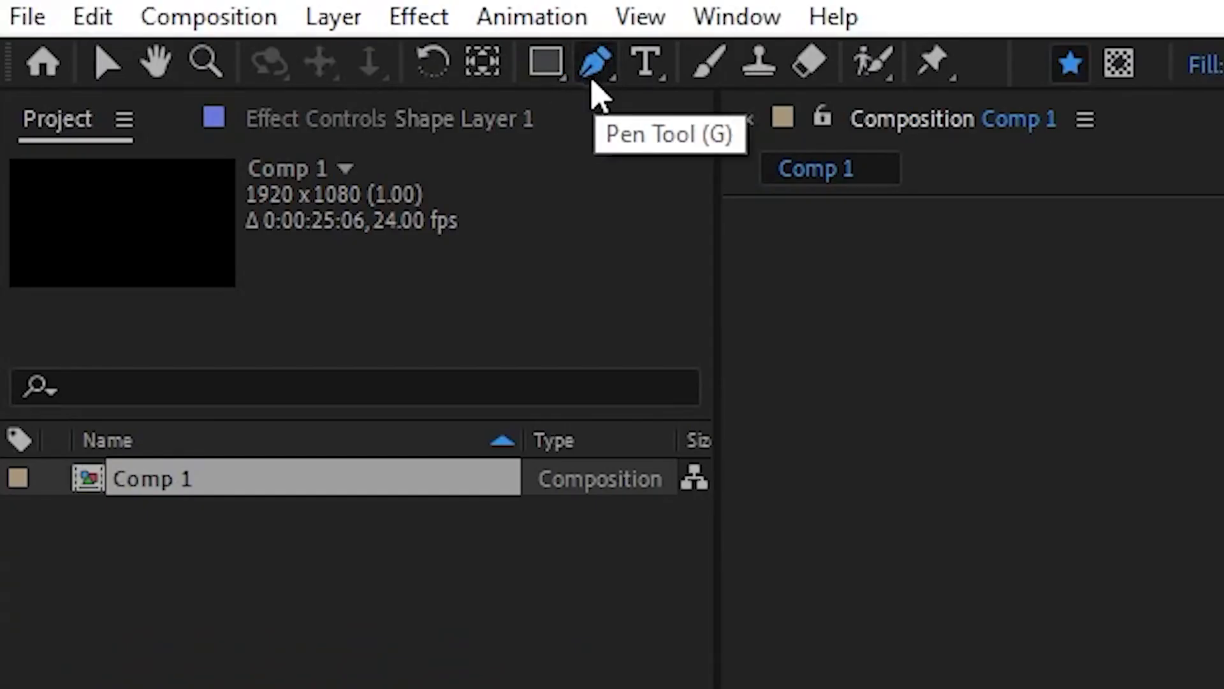
Draw a closed, curved freeform shape on the shape layer with the Pen tool
click(546, 64)
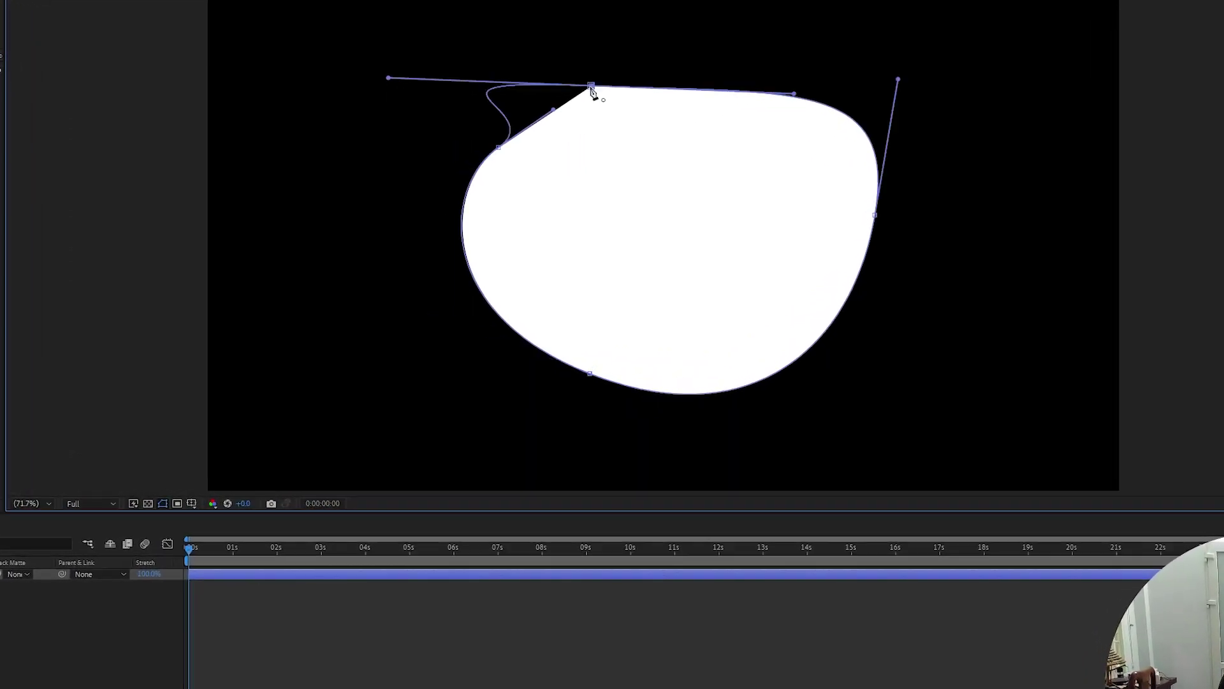
click(591, 87)
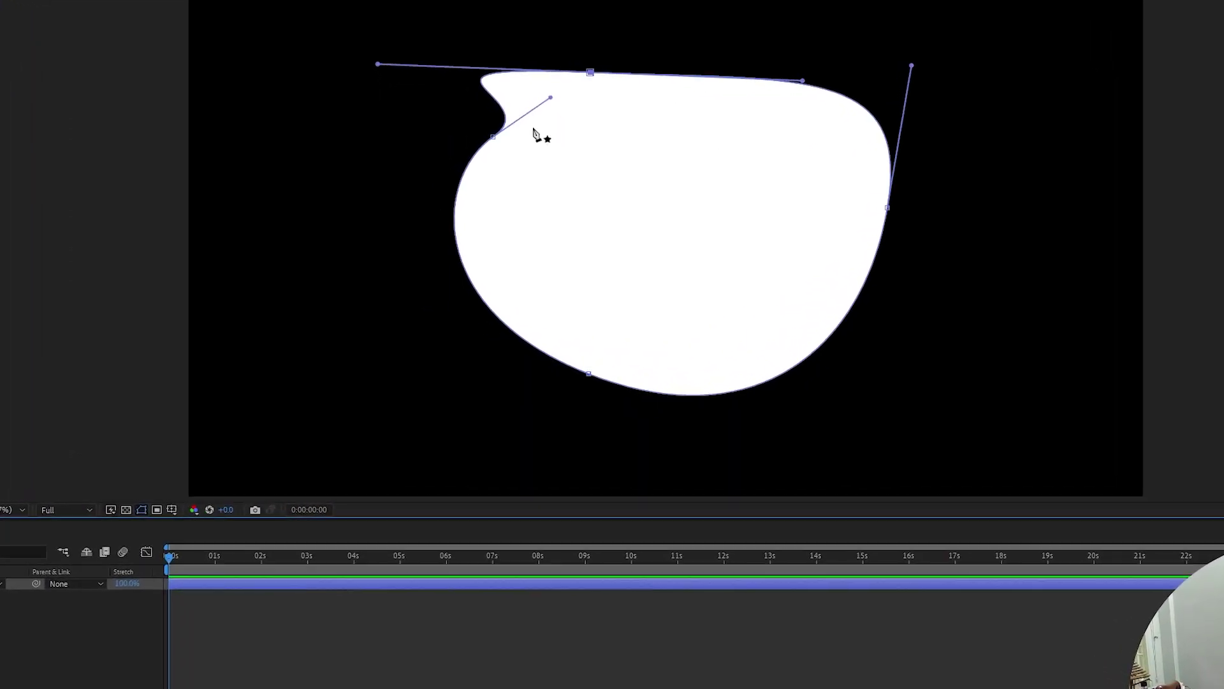
drag(498, 148, 449, 212)
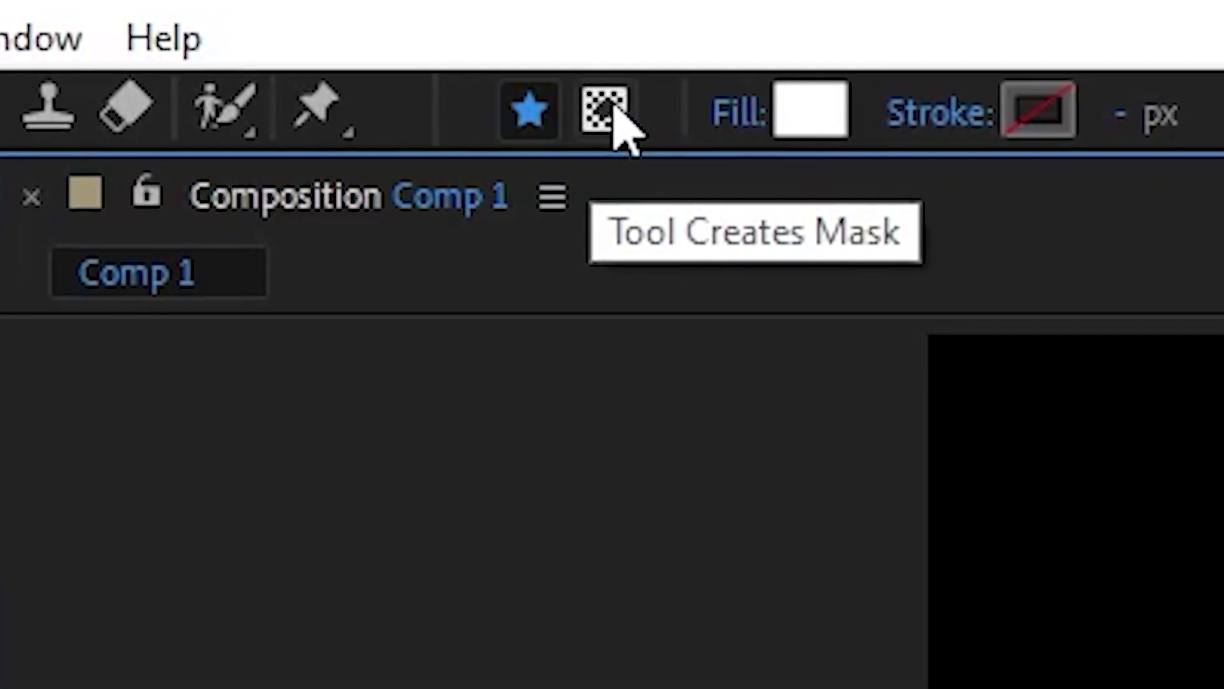
Switch the drawing tools to mask creation and draw a rectangular mask on Shape Layer 1, revealing its mask properties
click(614, 116)
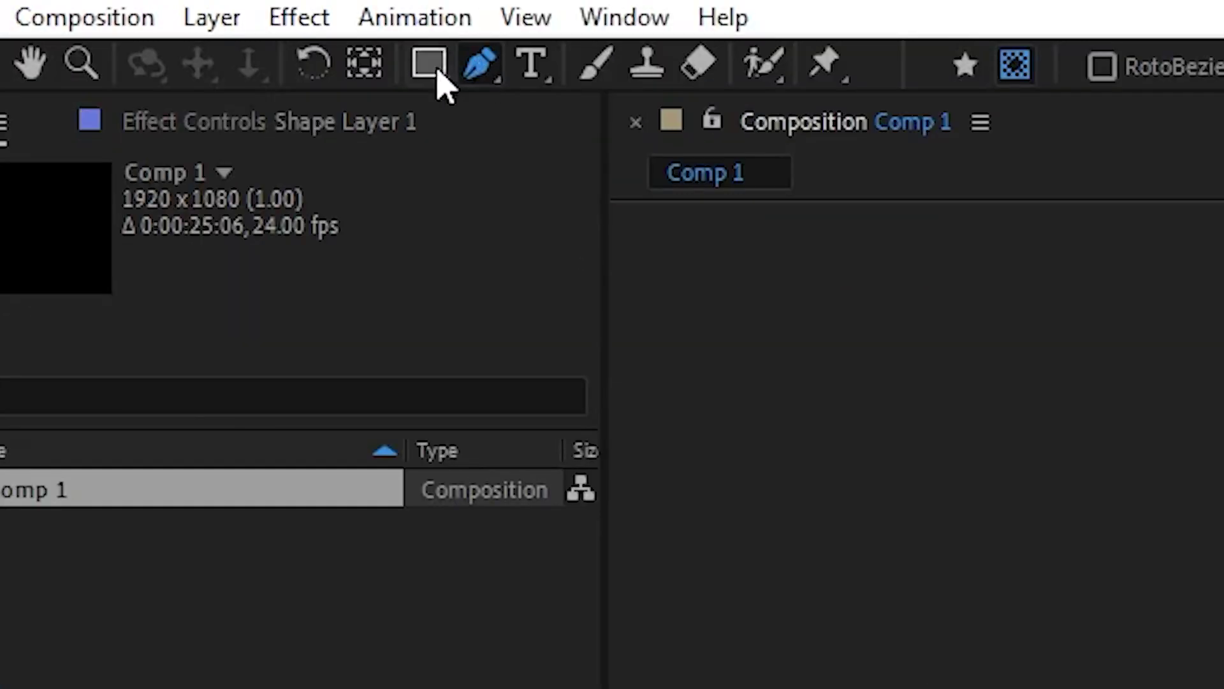
click(437, 73)
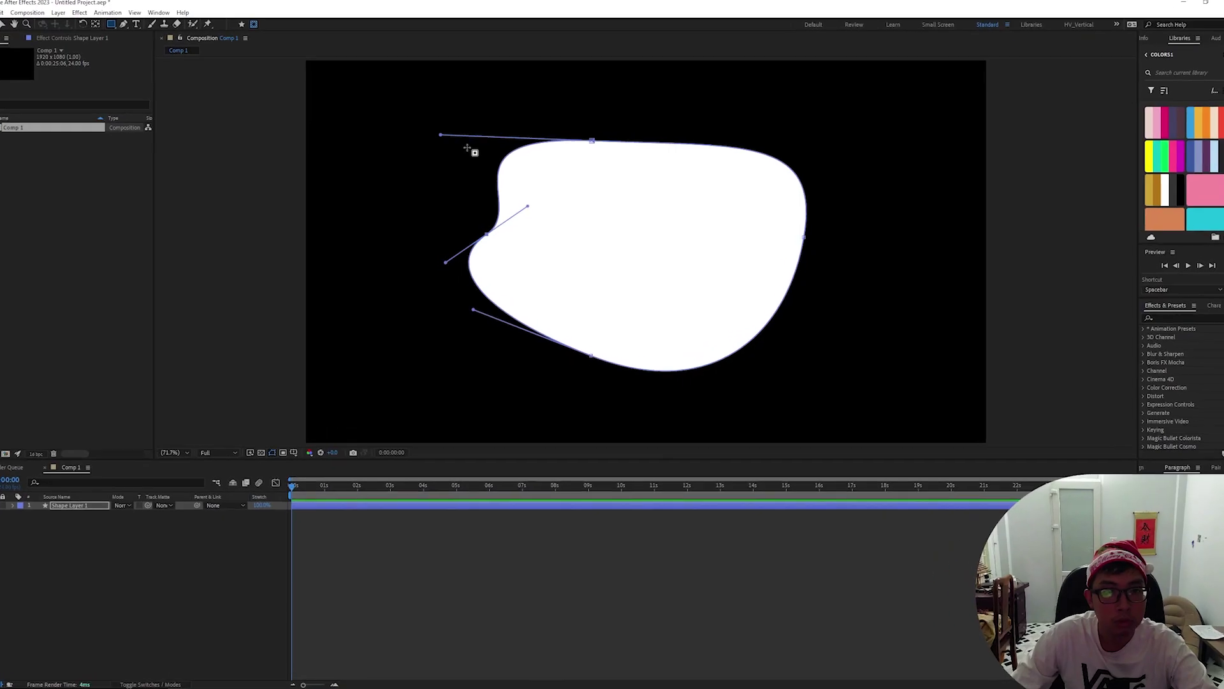
drag(448, 149, 753, 342)
drag(771, 415, 811, 414)
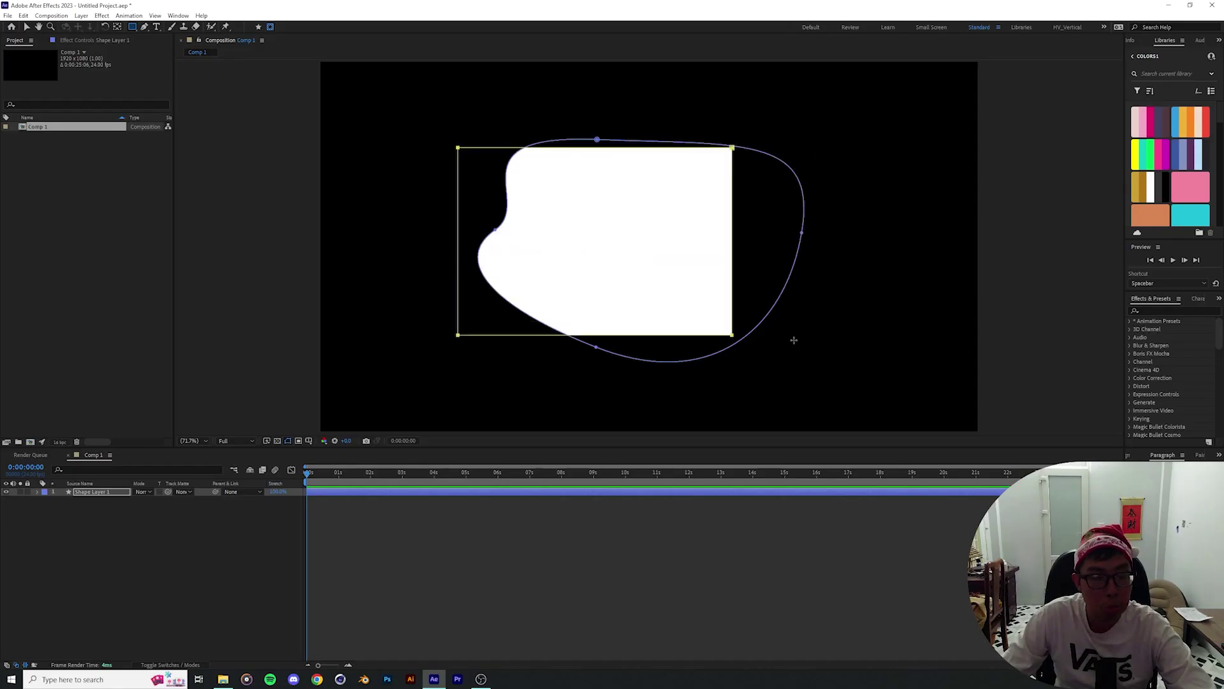
drag(794, 340, 922, 366)
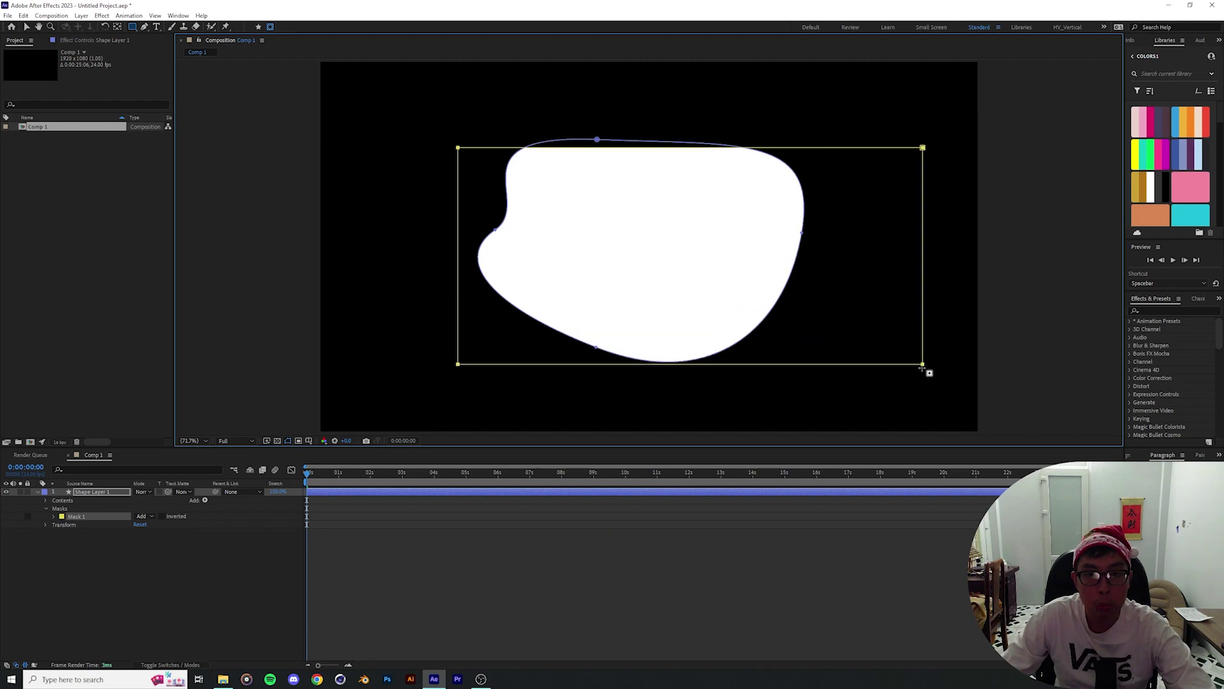
click(123, 560)
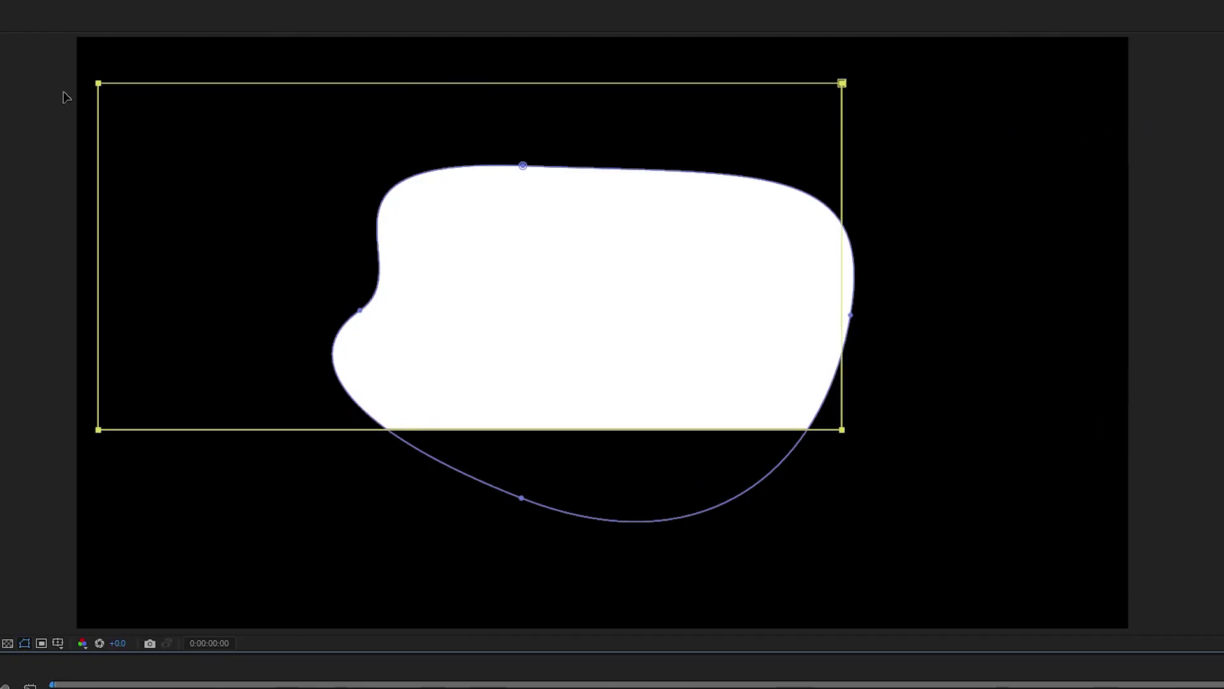
drag(66, 98, 569, 227)
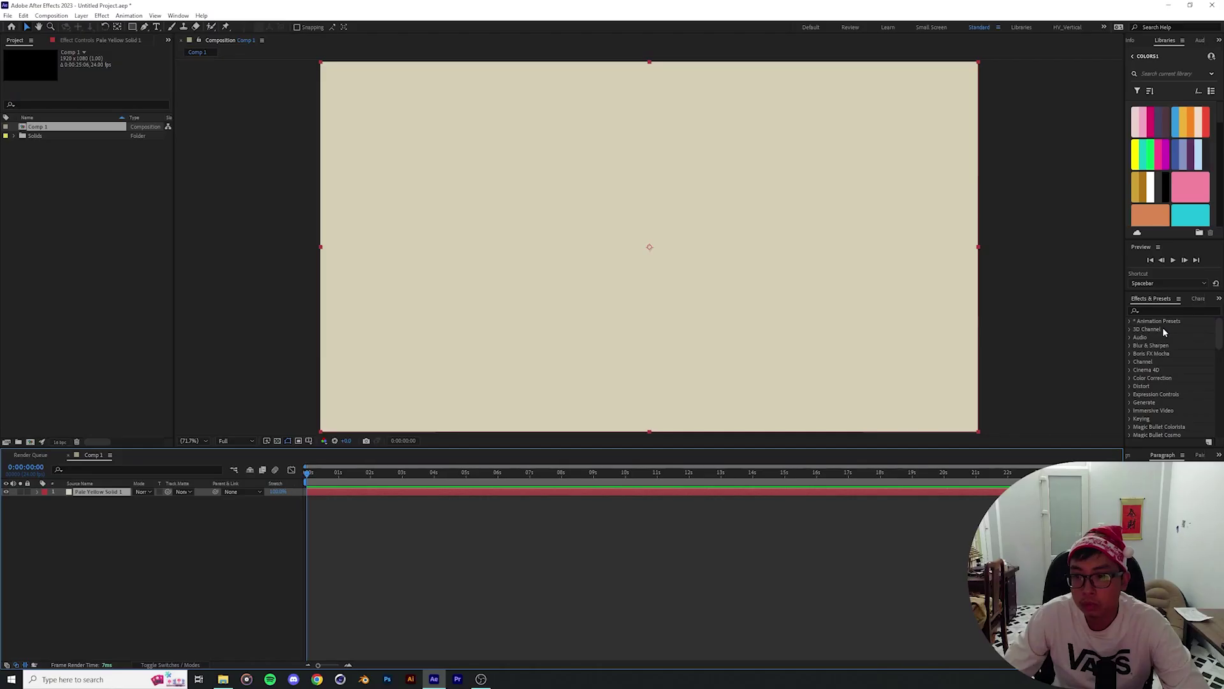
Search the effects for "blur" and browse the available blur effects
text(blur)
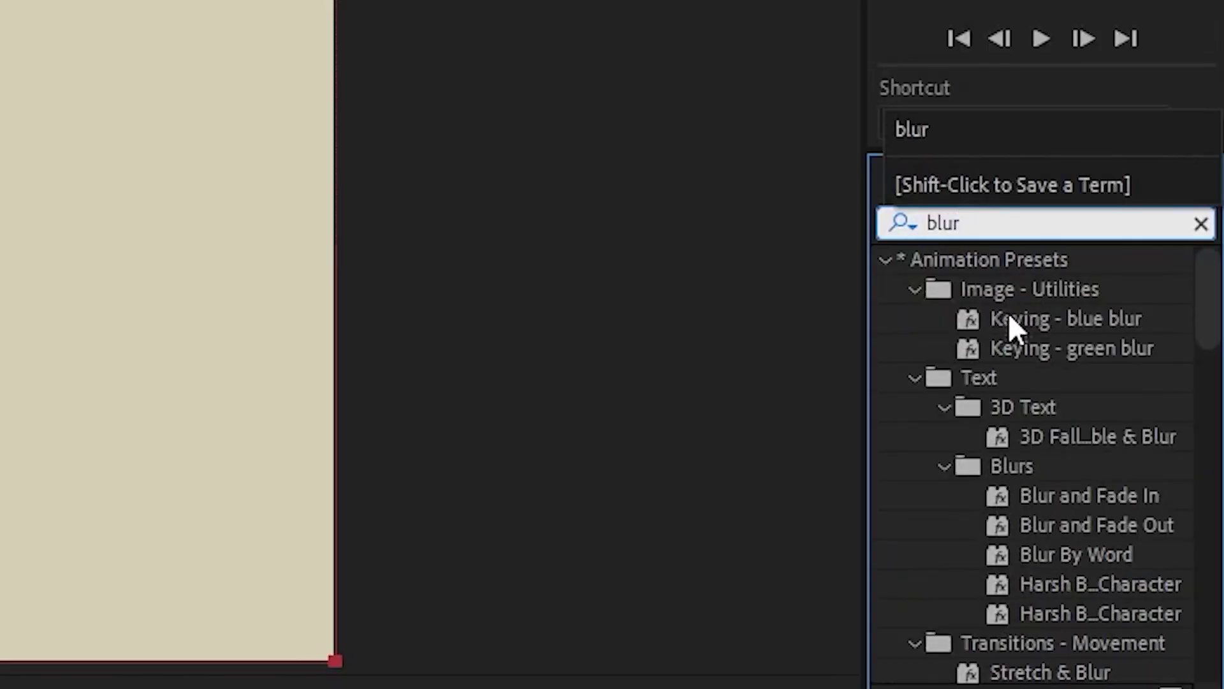
scroll(1009, 317, down, 5)
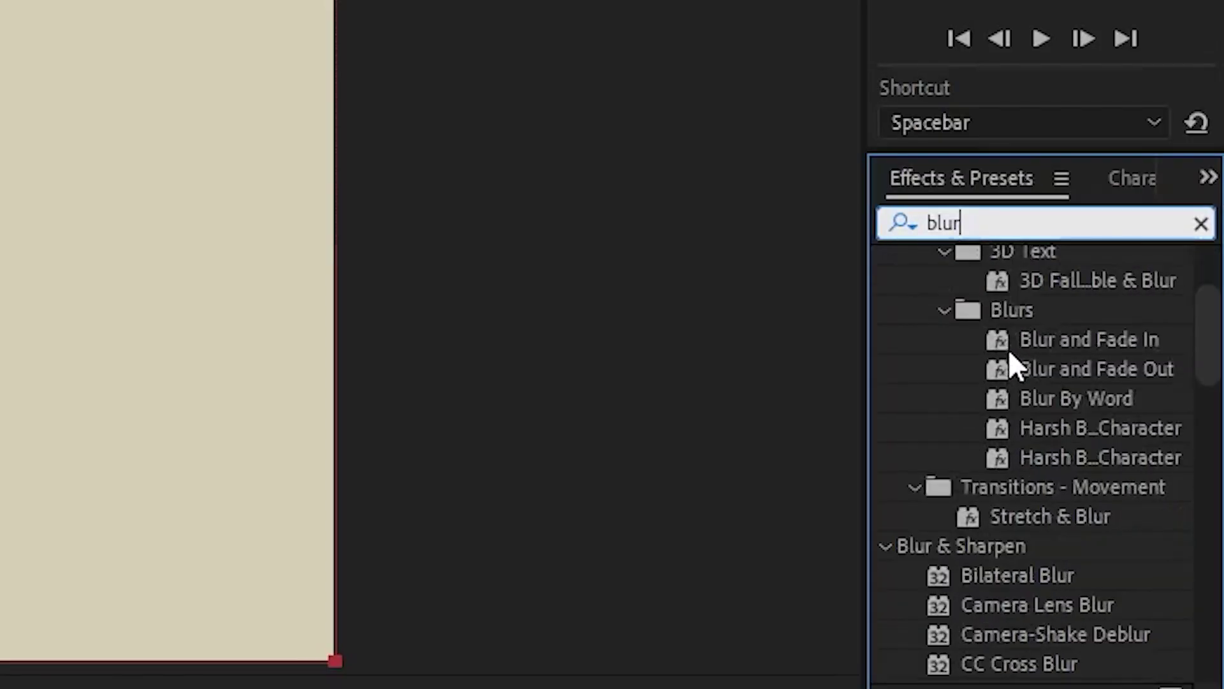
scroll(1005, 429, down, 3)
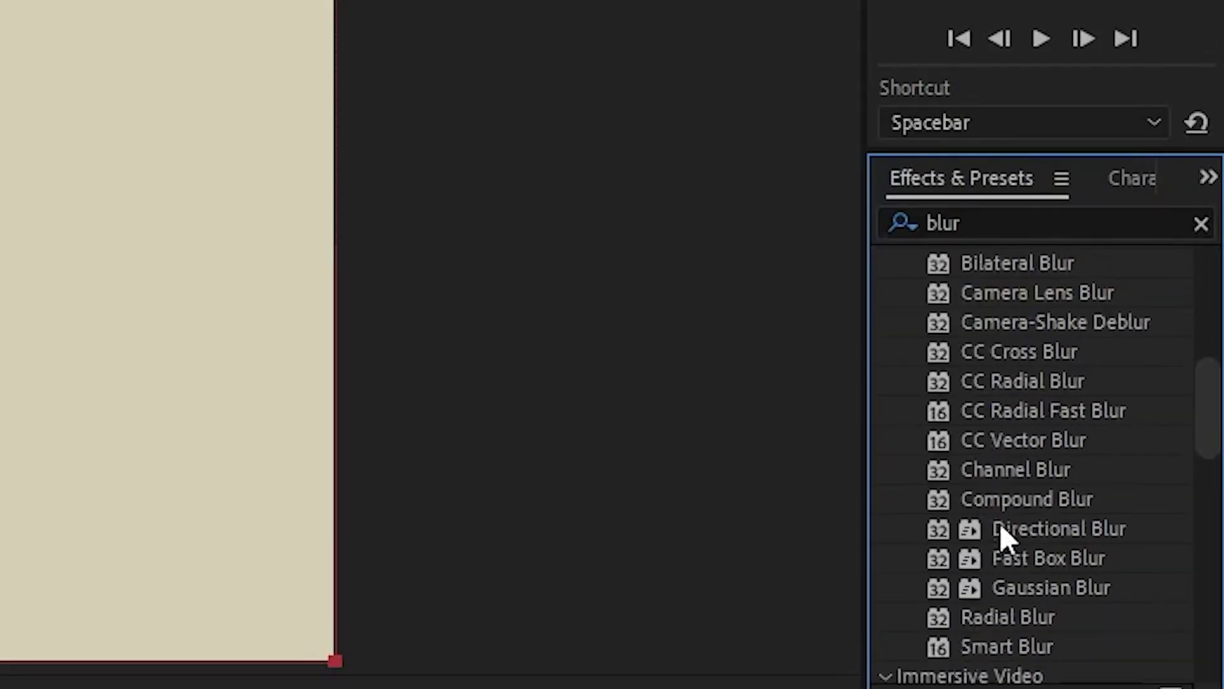
scroll(1016, 517, up, 1)
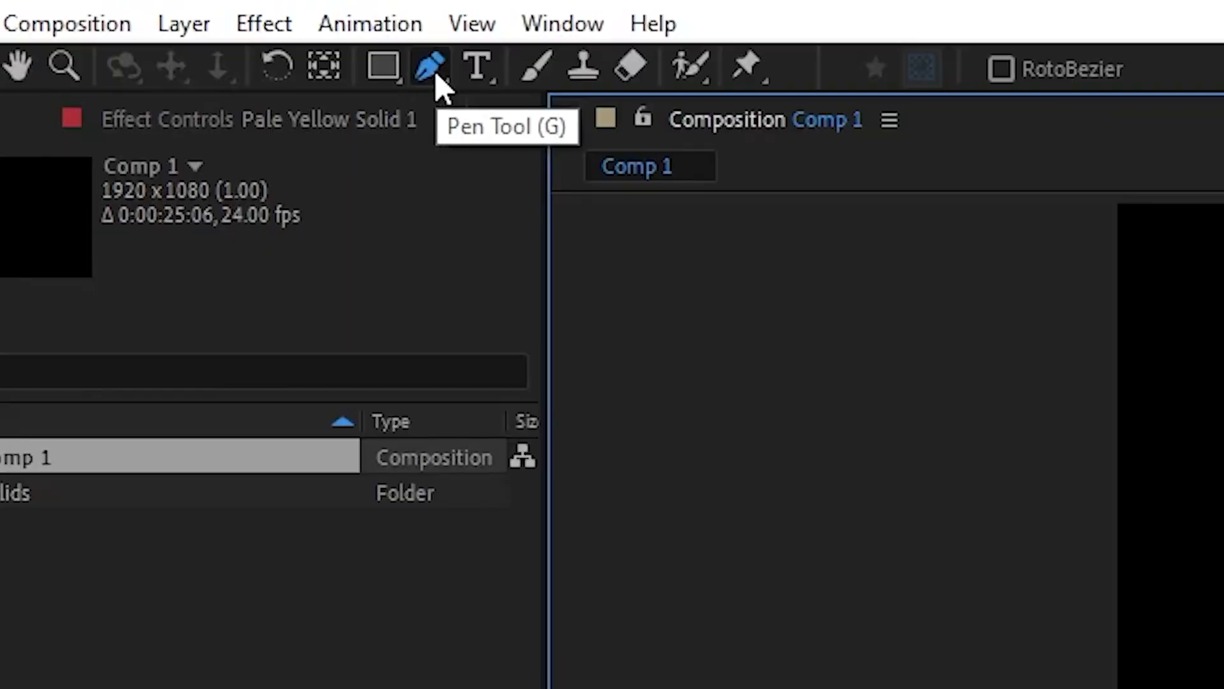
Draw a closed, curved mask in the middle of the pale yellow solid with the Pen tool
click(432, 76)
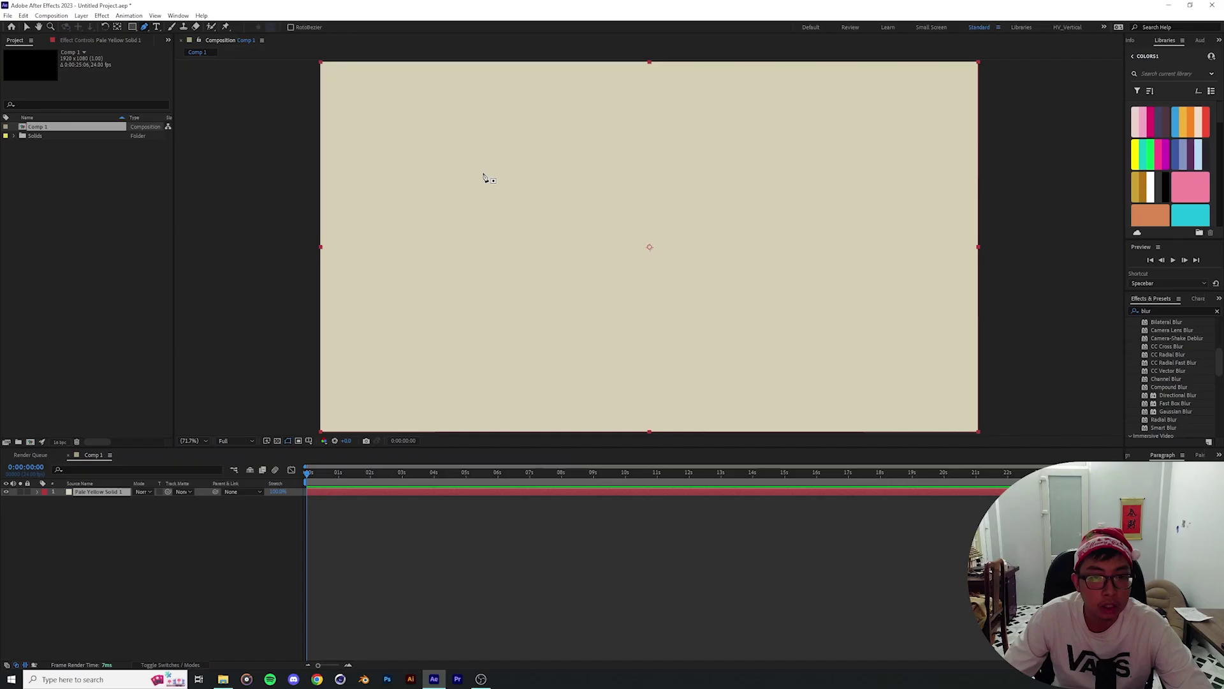
drag(483, 172, 615, 136)
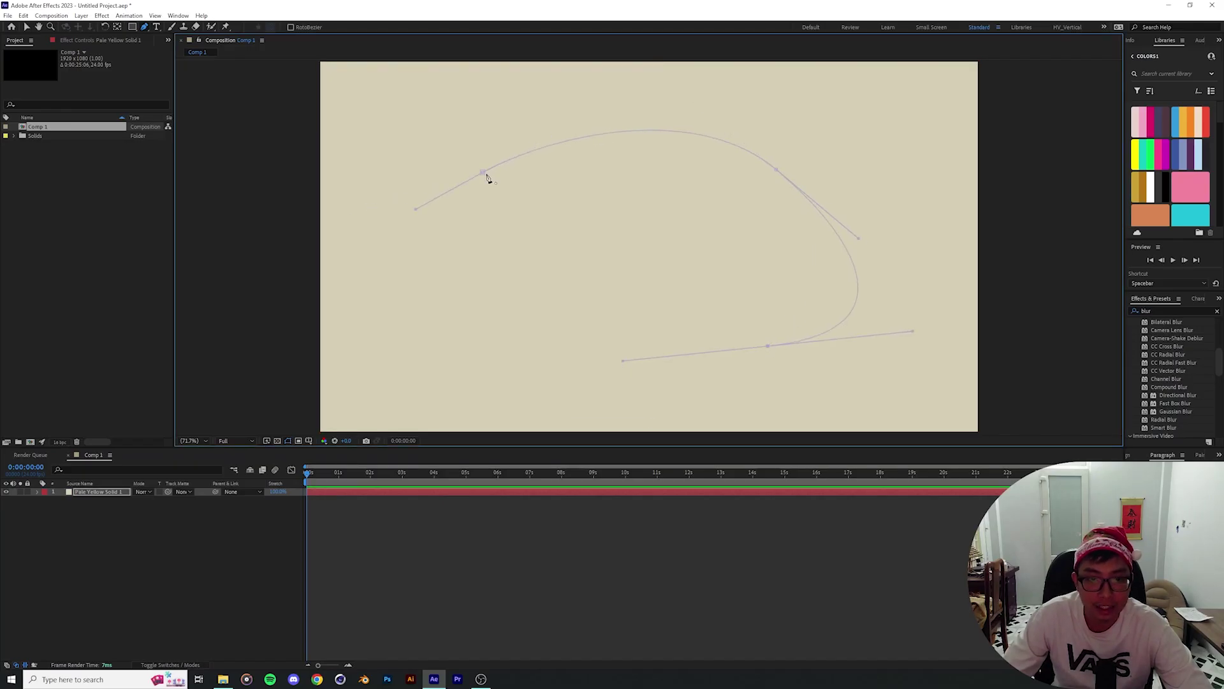
drag(483, 173, 602, 99)
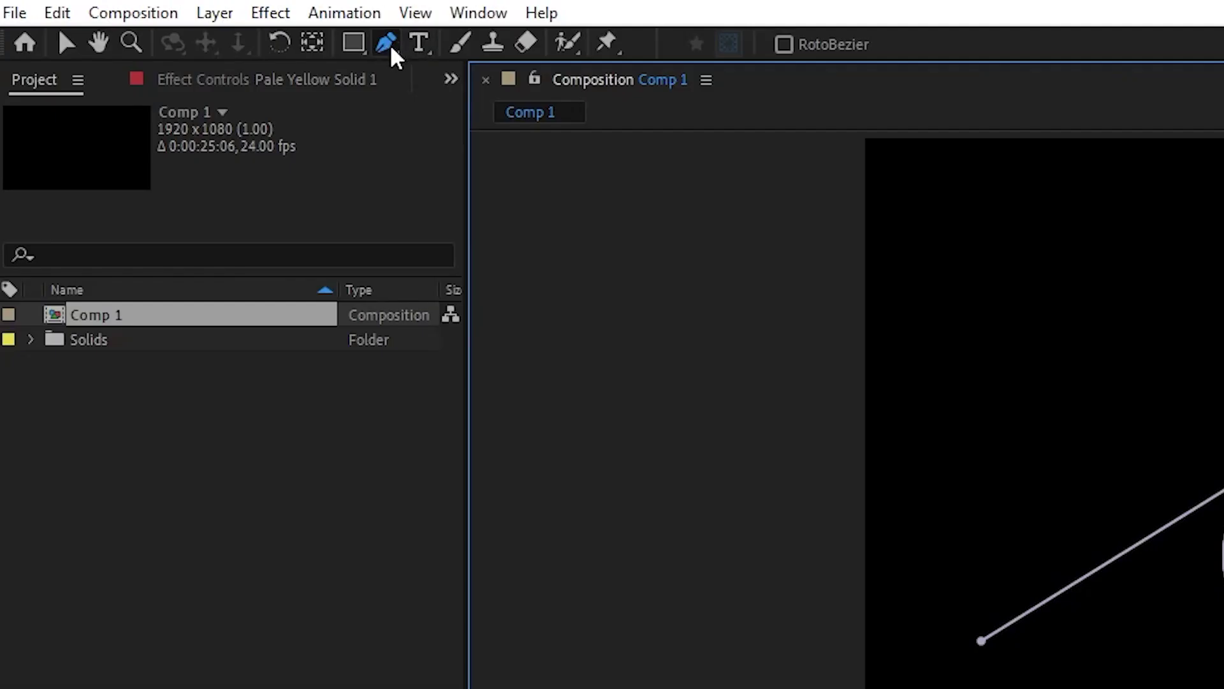
Feather the mask inward from its lower-left edge with the Mask Feather Tool
click(390, 51)
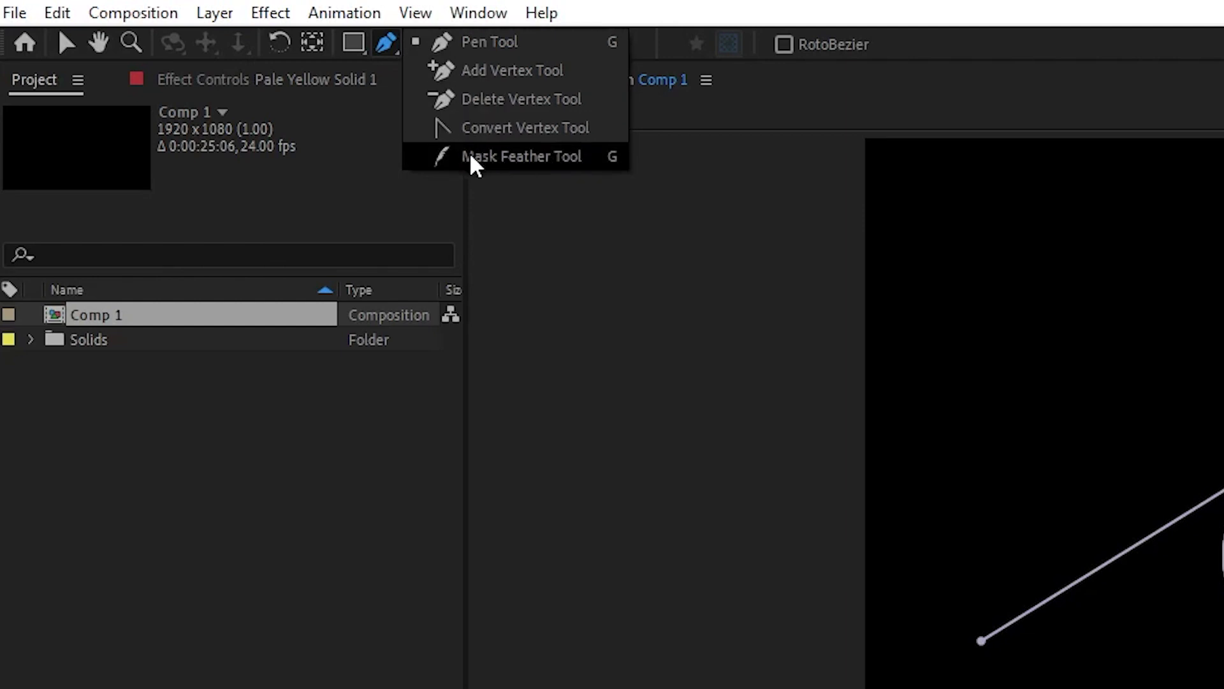
click(540, 161)
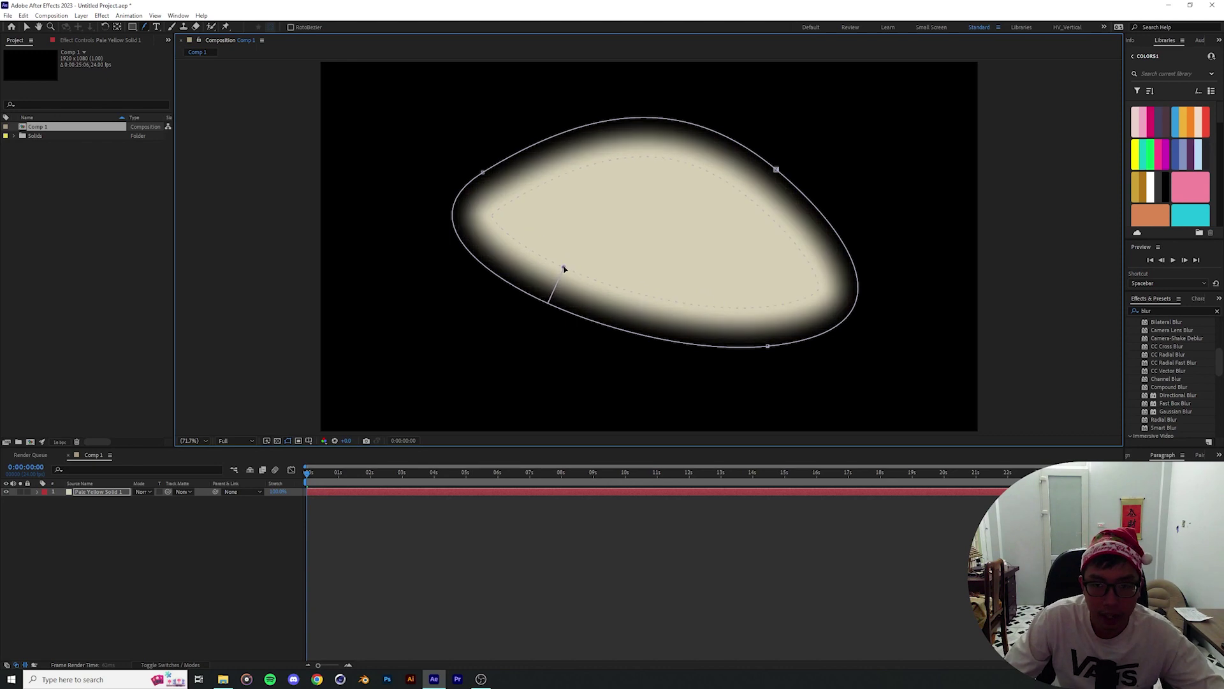
drag(564, 268, 565, 265)
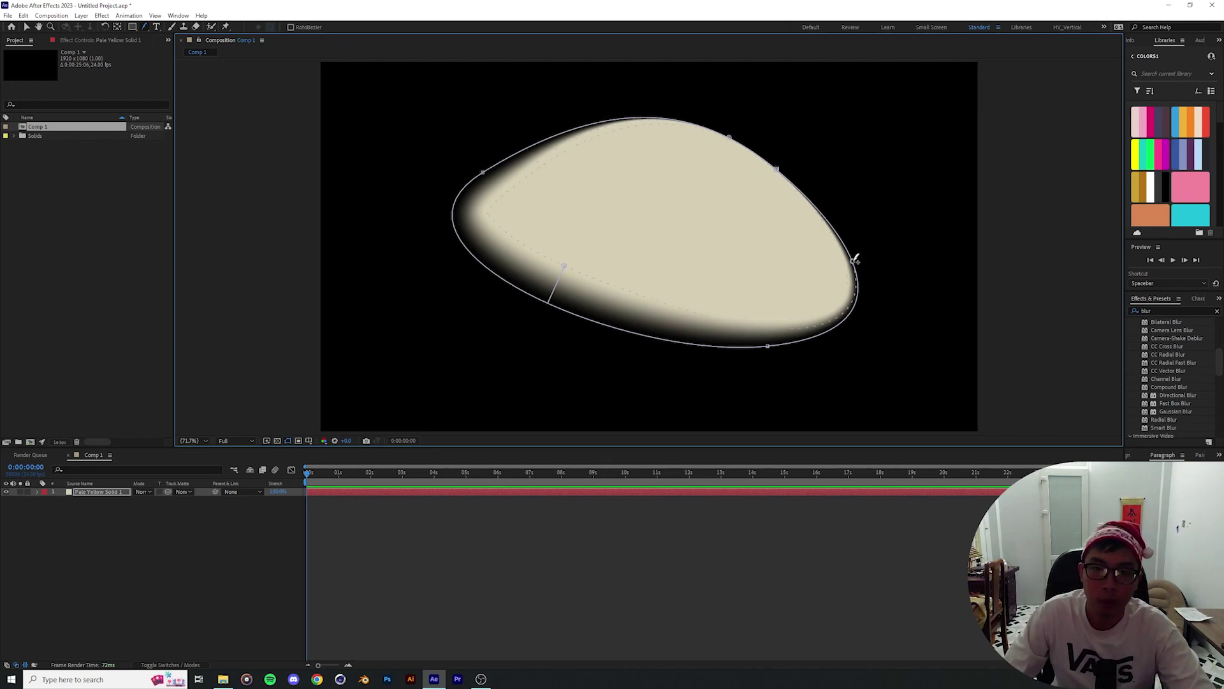
Add an outward feather point at the mask's right edge, widen that feather, and extend the lower-left feather point further inward
drag(854, 261, 874, 259)
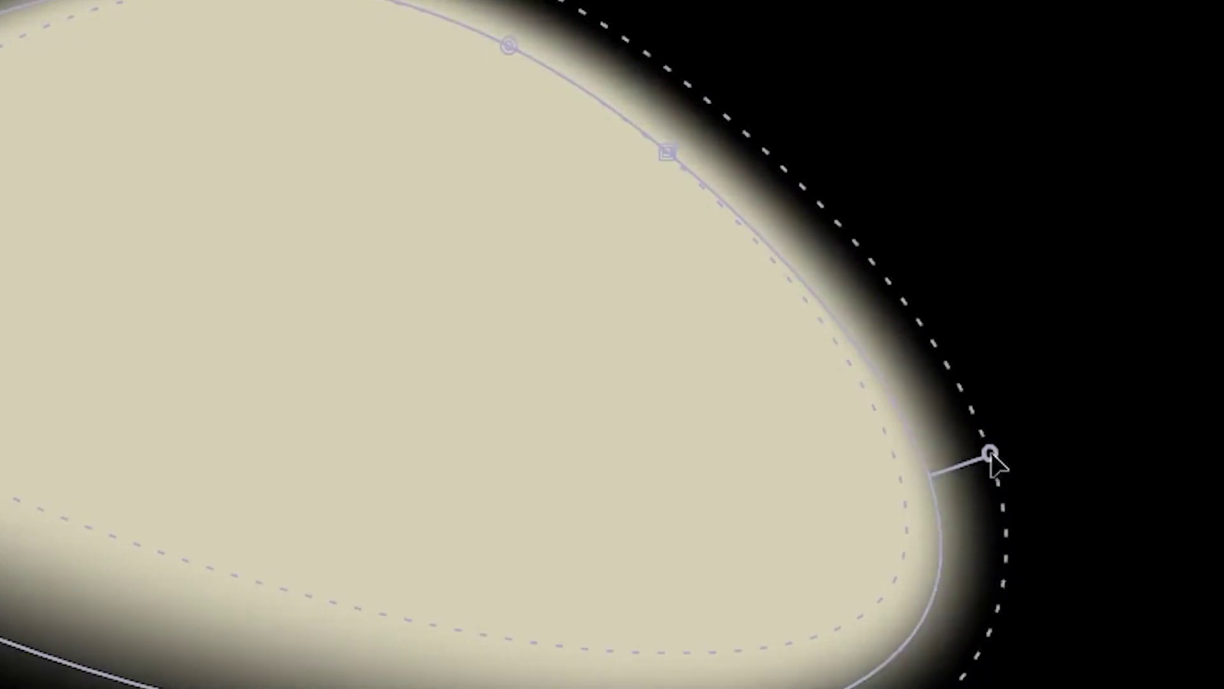
drag(991, 454, 1048, 454)
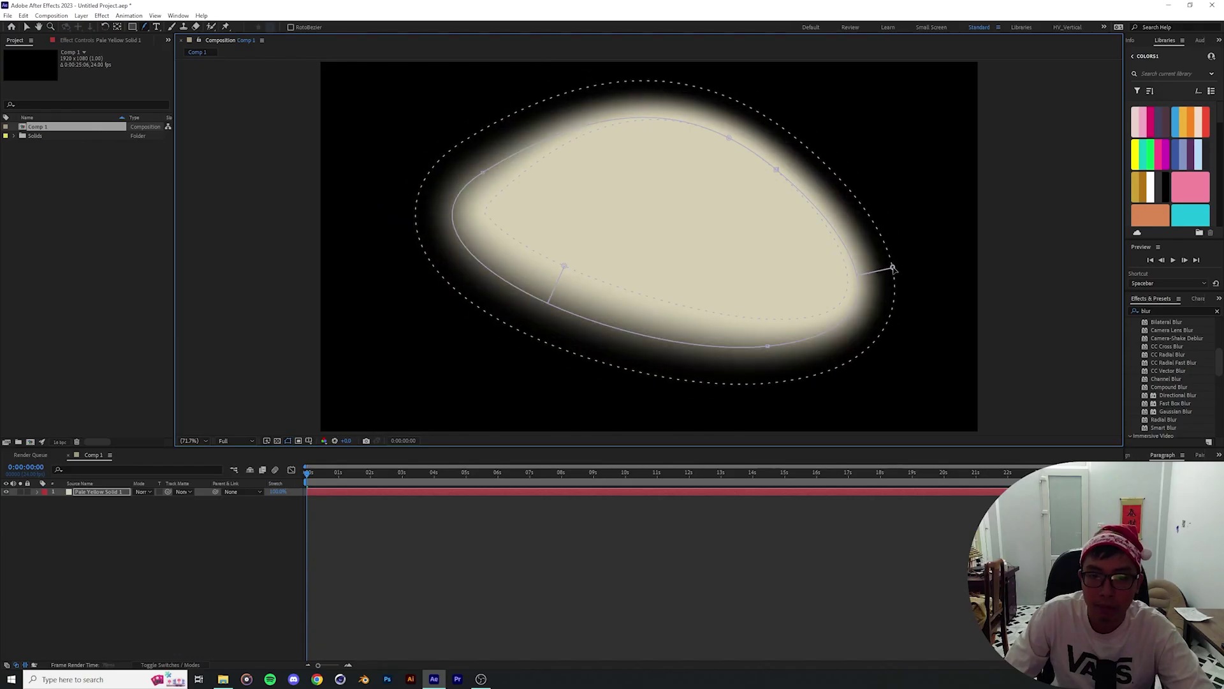
mouse_move(892, 269)
mouse_down()
mouse_move(925, 268)
mouse_move(912, 269)
mouse_up()
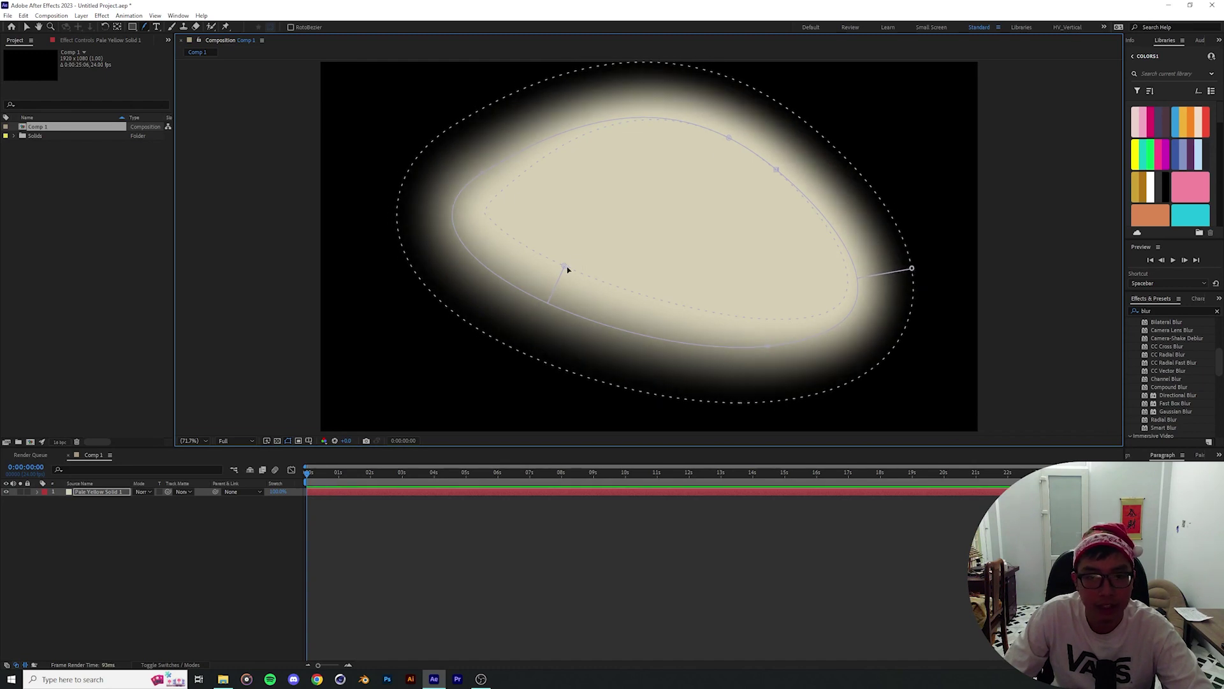
drag(566, 268, 578, 229)
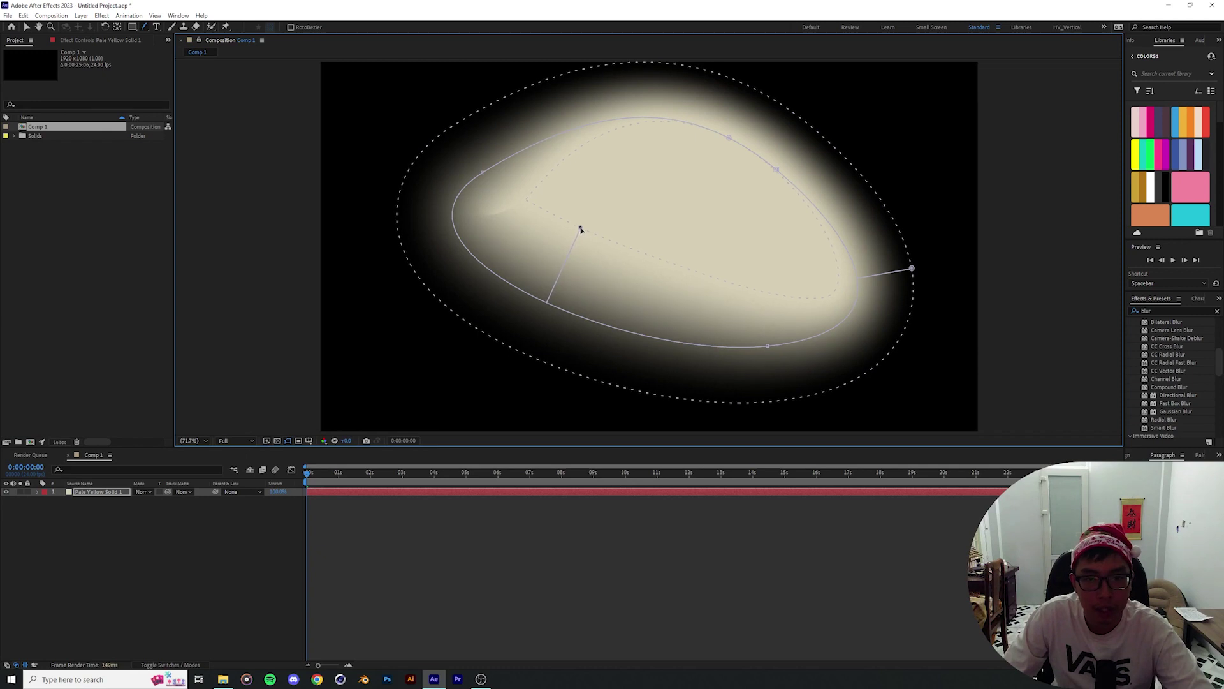
drag(579, 229, 586, 232)
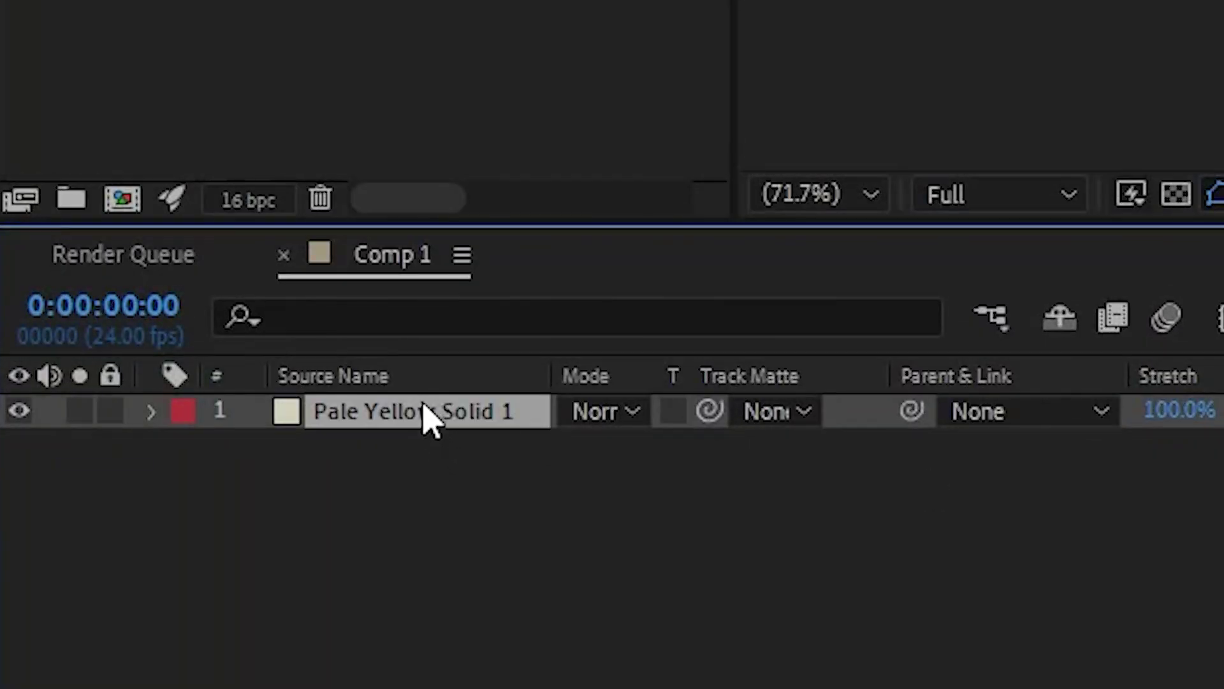
Reveal the Position, Scale and Rotation properties of Pale Yellow Solid 1
key(p)
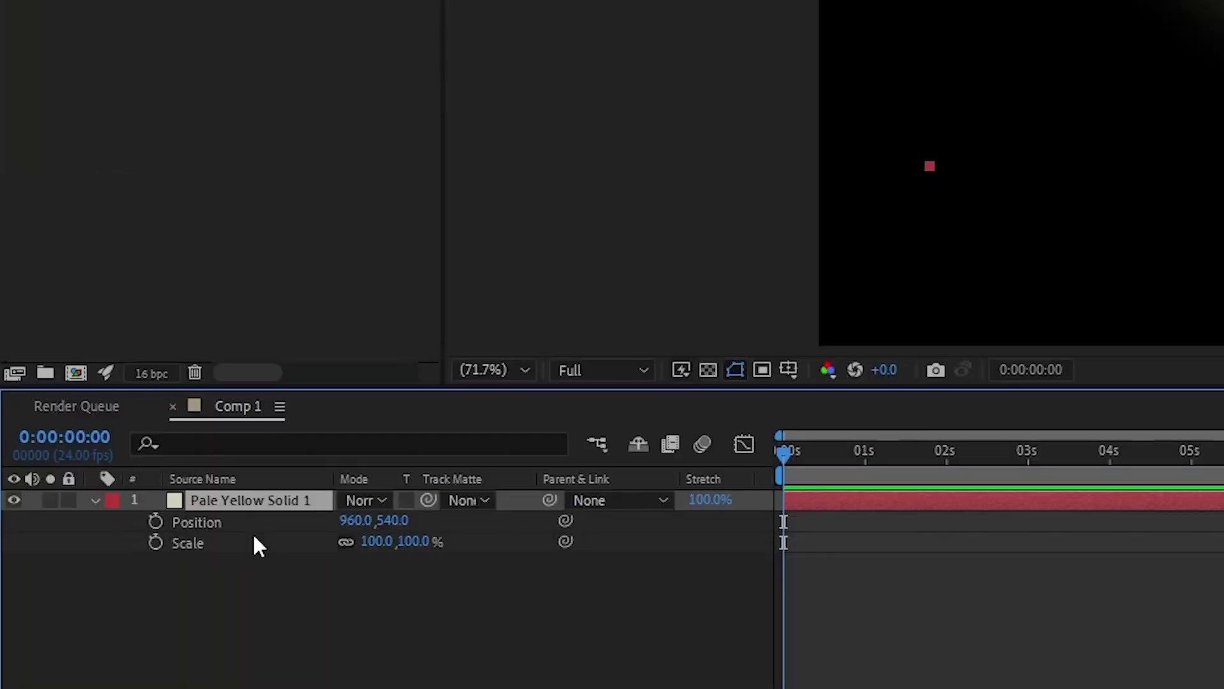
key(shift+r)
click(251, 570)
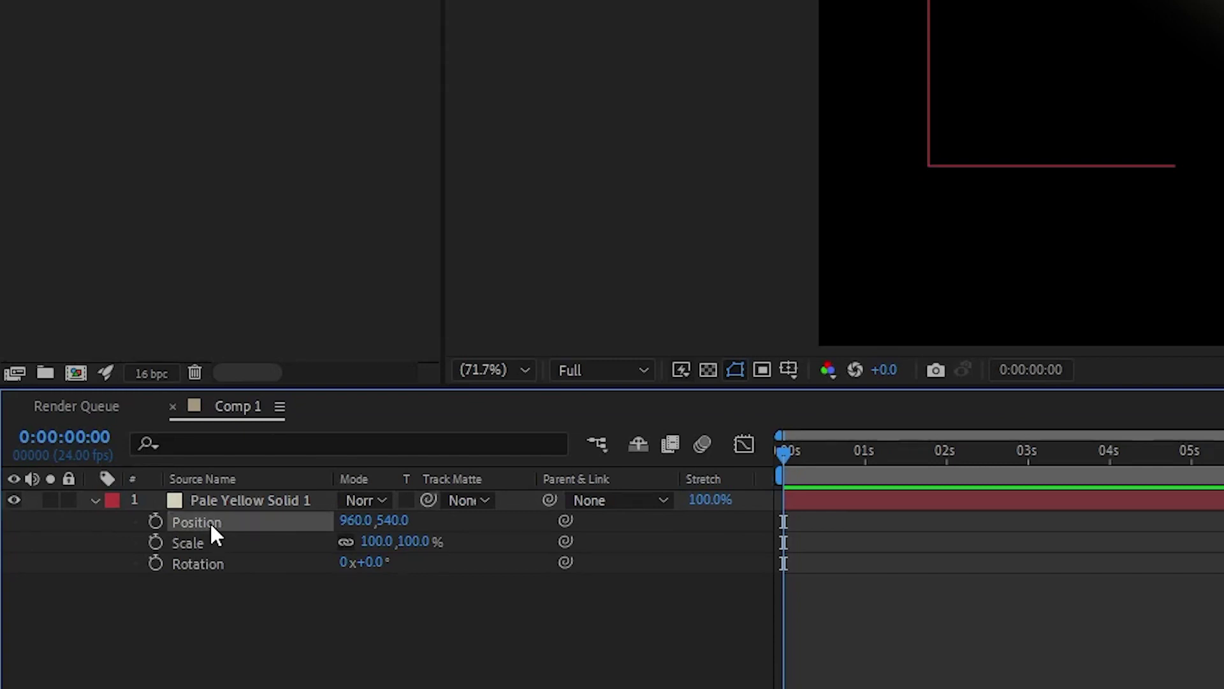
Create linked text layers from the solid's Position and Scale properties and arrange them near the bottom of the composition
drag(223, 500, 976, 240)
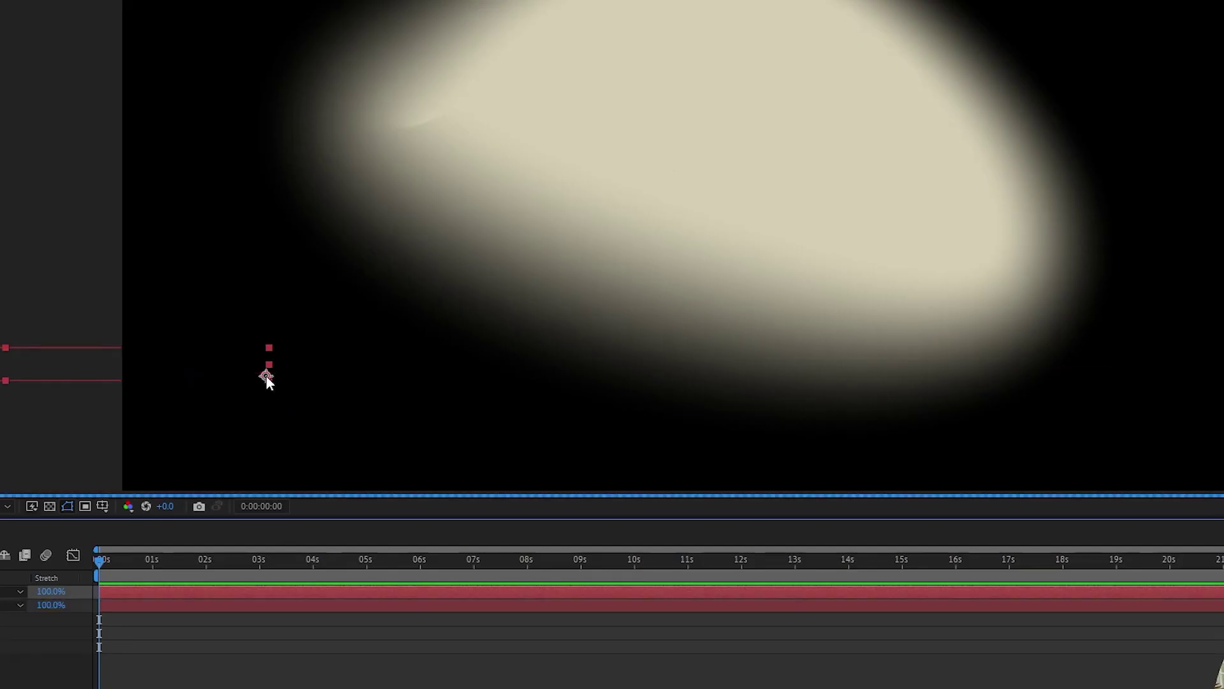
drag(192, 376, 617, 394)
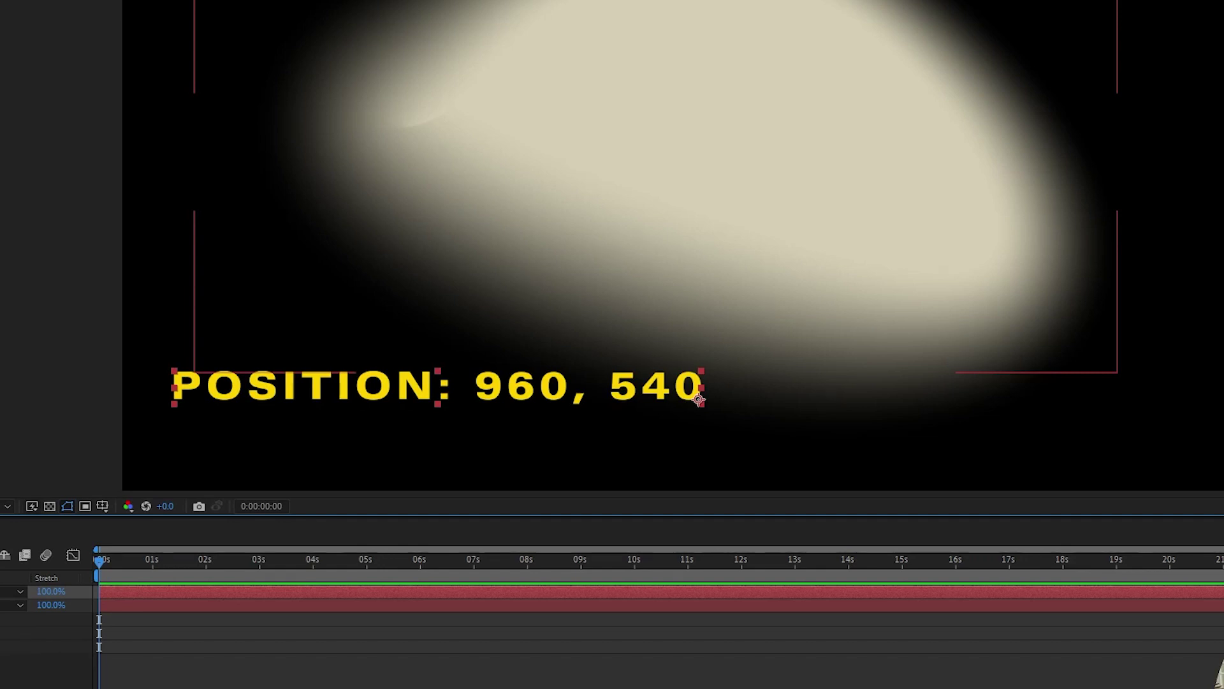
drag(80, 516, 385, 418)
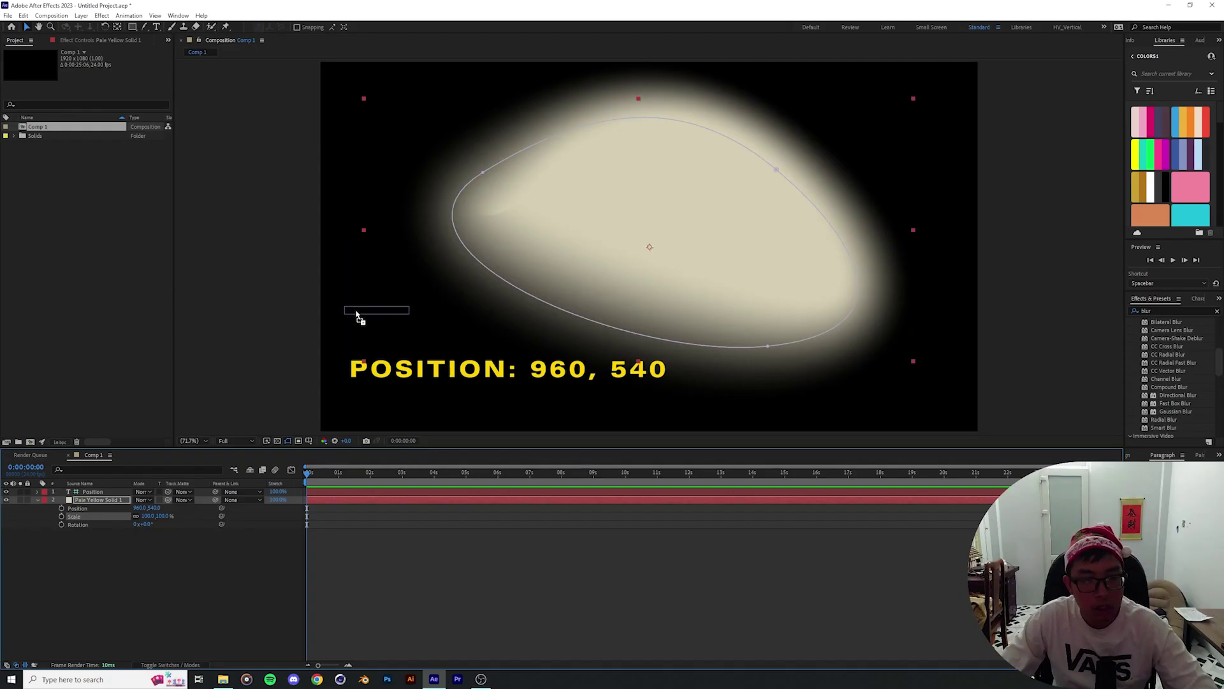
key(ctrl+v)
drag(357, 315, 421, 308)
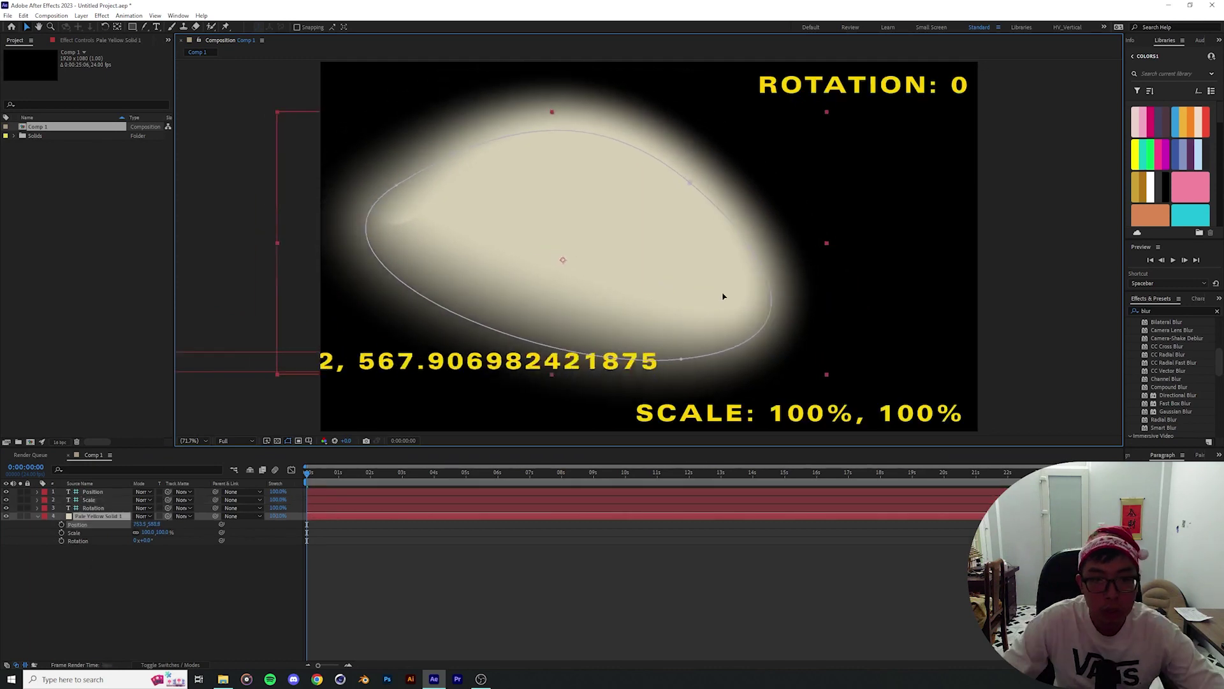
drag(725, 292, 806, 263)
Create a linked text layer from the solid's Rotation property and place it in the composition's upper-right corner
mouse_move(148, 532)
mouse_down()
mouse_move(129, 532)
mouse_move(148, 532)
mouse_up()
mouse_move(393, 519)
mouse_down()
mouse_move(537, 532)
mouse_move(393, 541)
mouse_up()
drag(413, 496, 398, 498)
Move the pale yellow solid to about 1036.7, 551.2, then select and deselect the three linked text layers
click(330, 486)
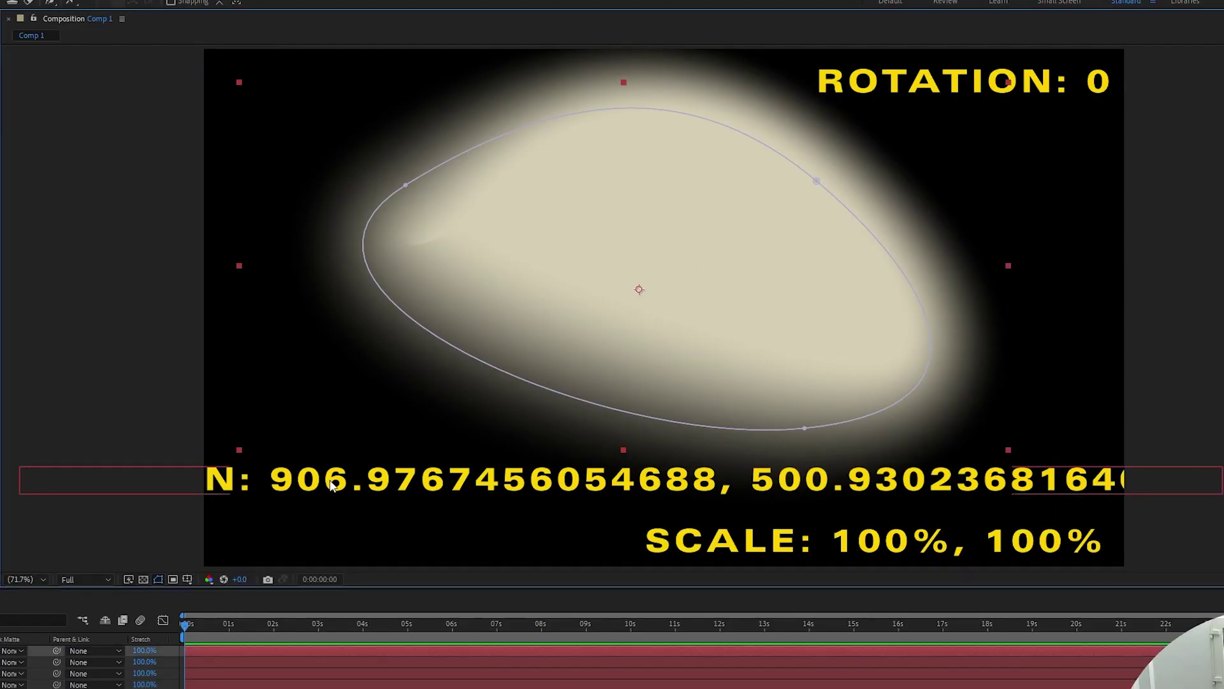
drag(654, 268, 713, 282)
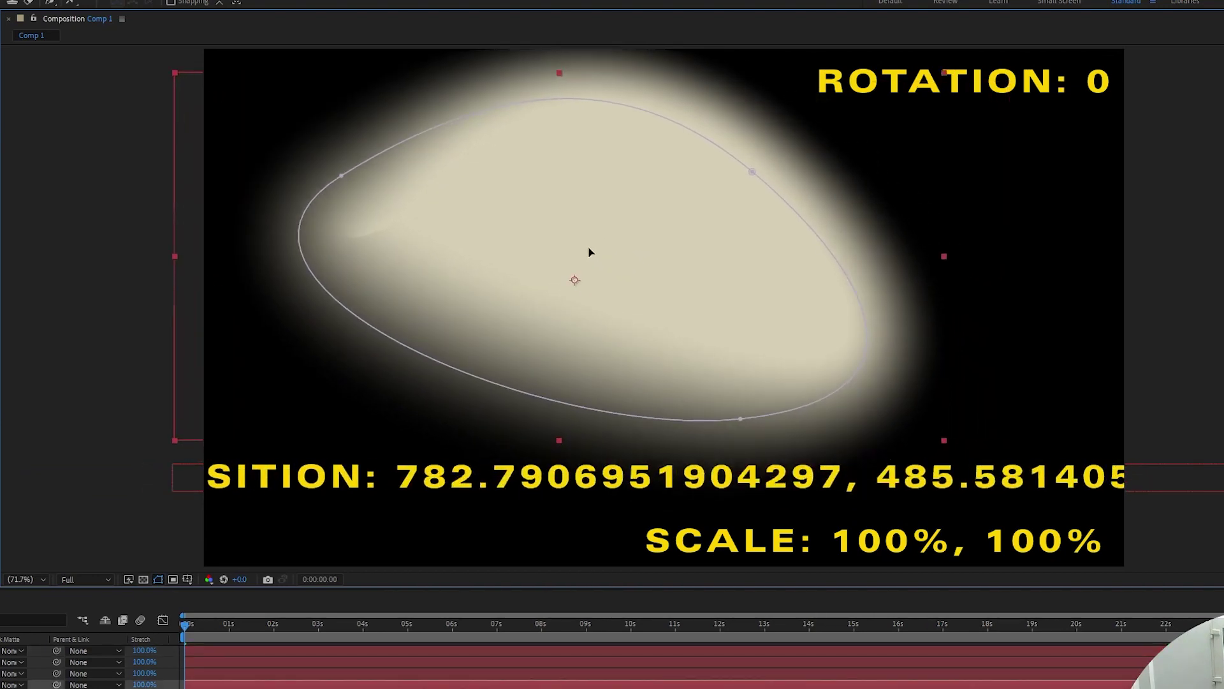
click(89, 494)
shift+click(99, 508)
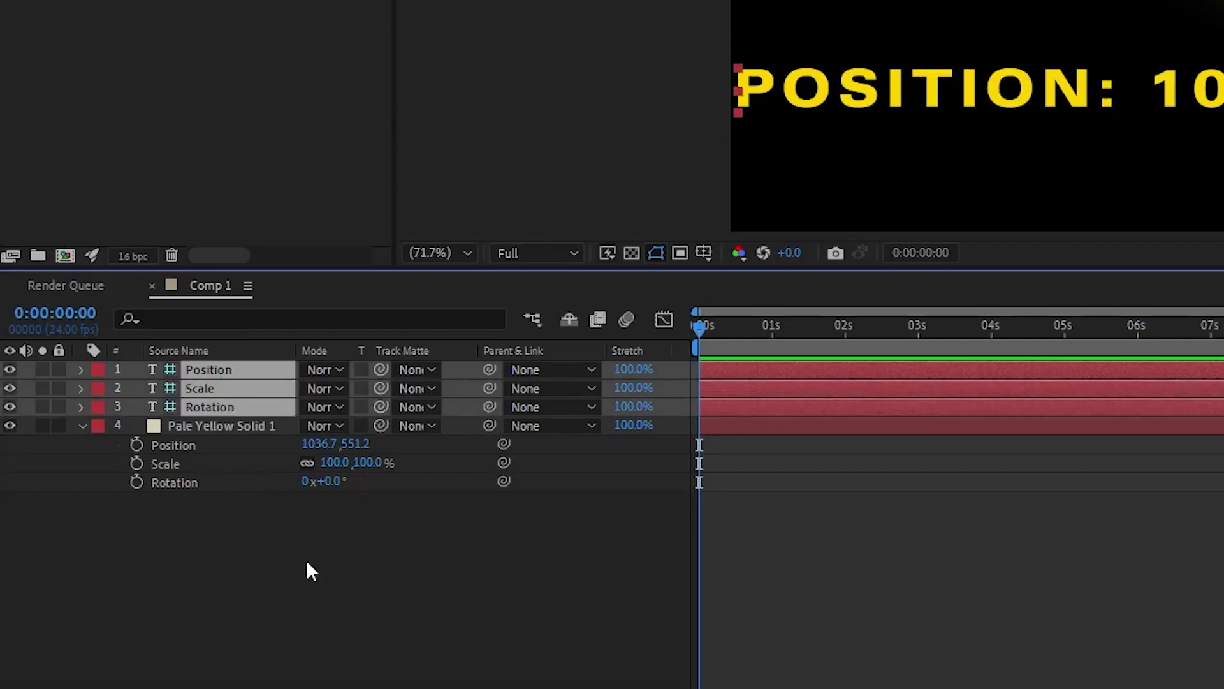
click(310, 569)
Try Untitled Serif and BIZ UDPMincho on the Scale text, then set its font to TradeGothic LT Bold
click(199, 388)
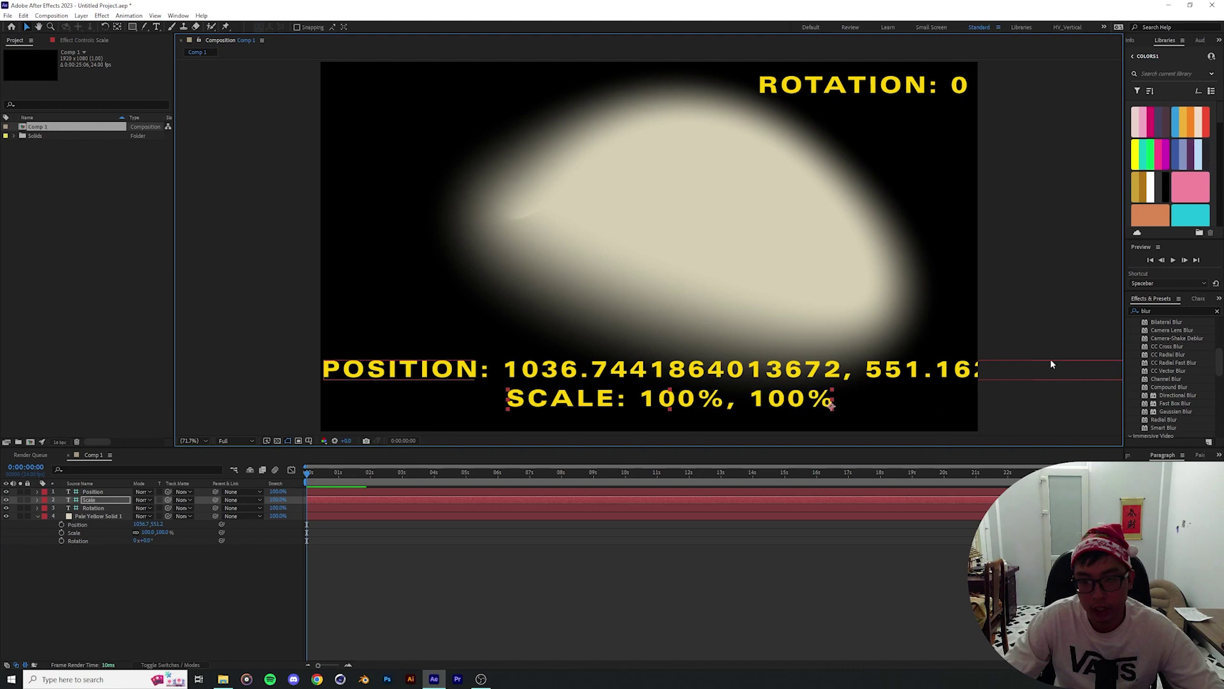
click(1202, 299)
click(1157, 315)
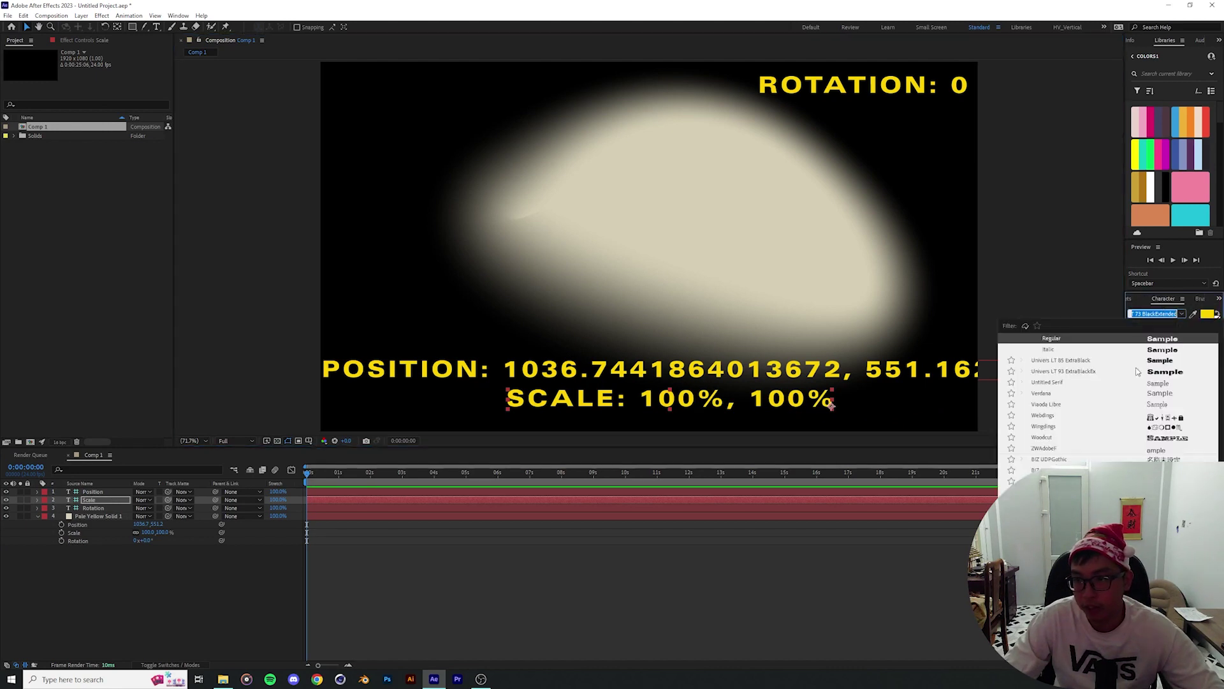
click(1087, 388)
click(1182, 314)
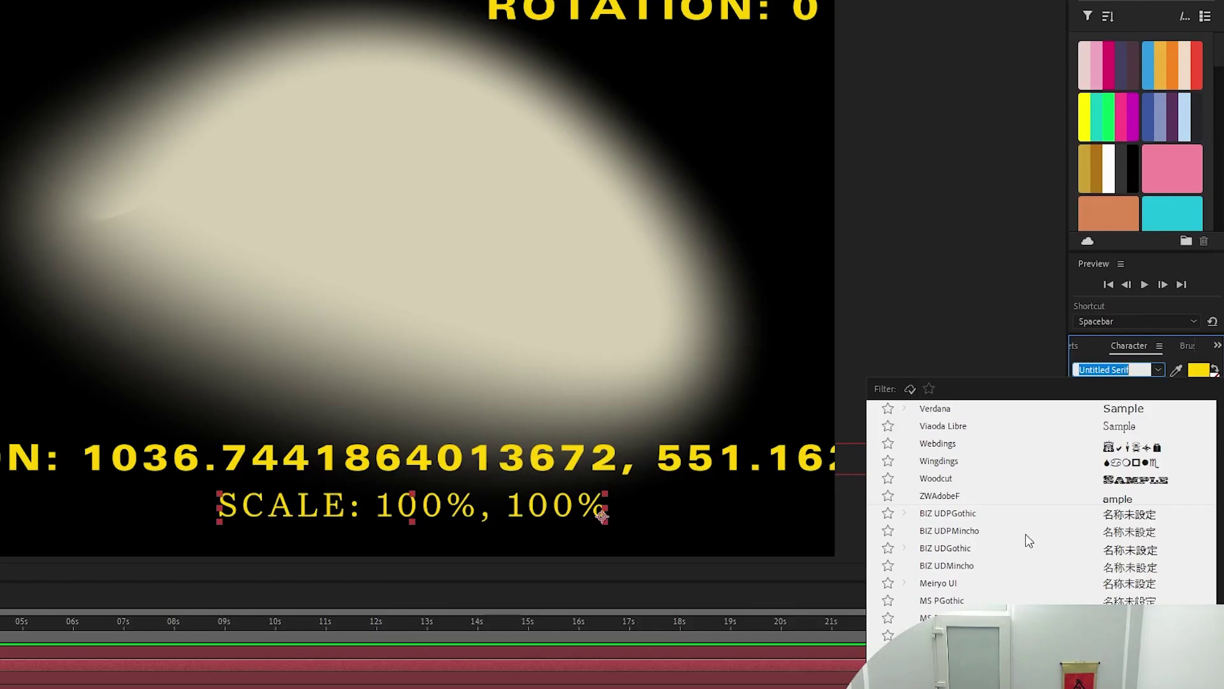
click(1091, 410)
click(1181, 314)
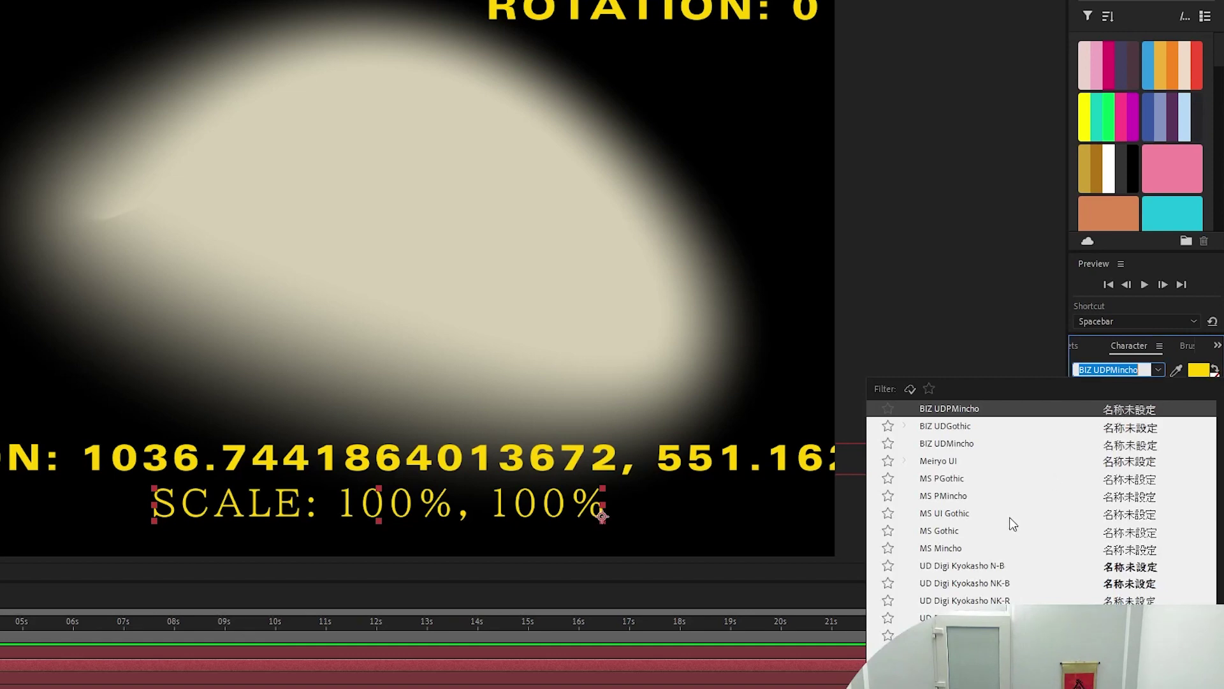
scroll(1013, 524, down, 15)
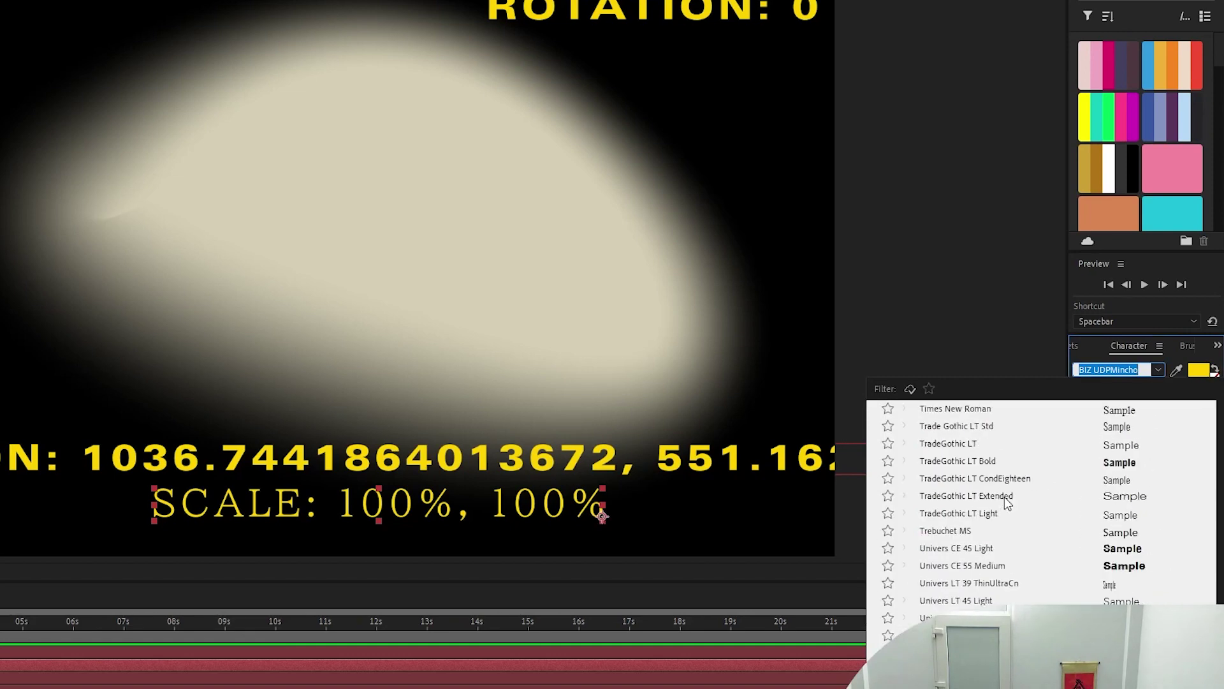
click(974, 461)
Color the Scale text blue (0006FF) and move it leftward along the bottom of the composition
click(1199, 370)
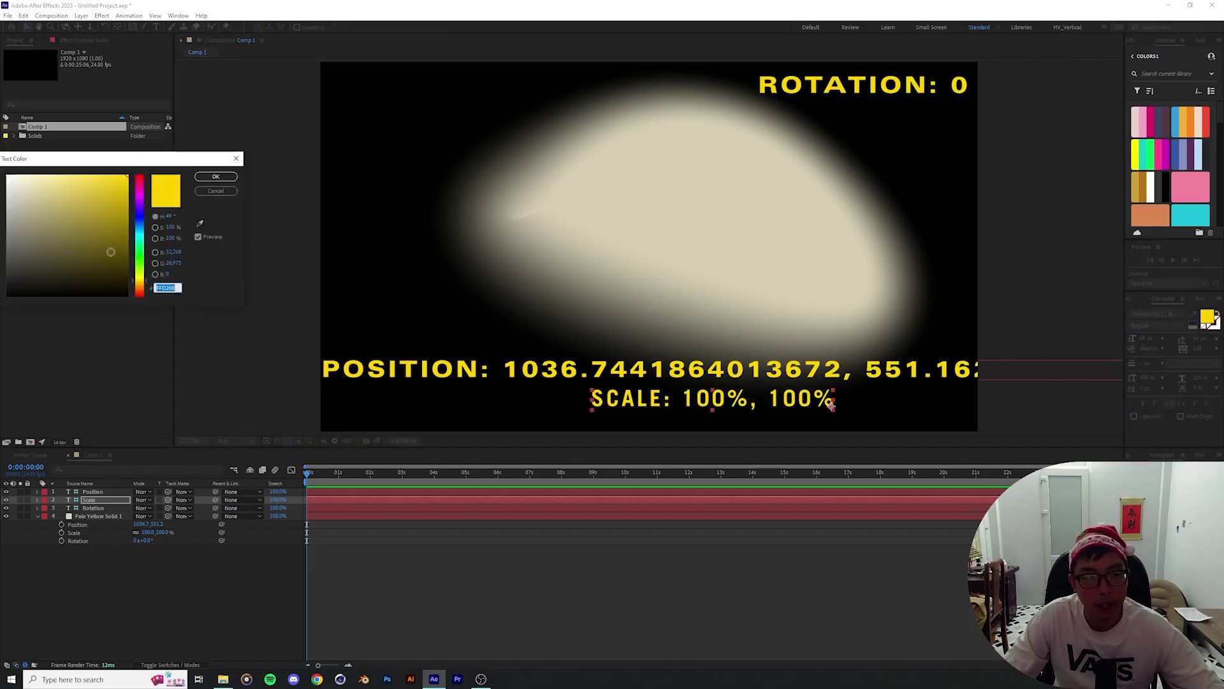
click(146, 219)
click(119, 177)
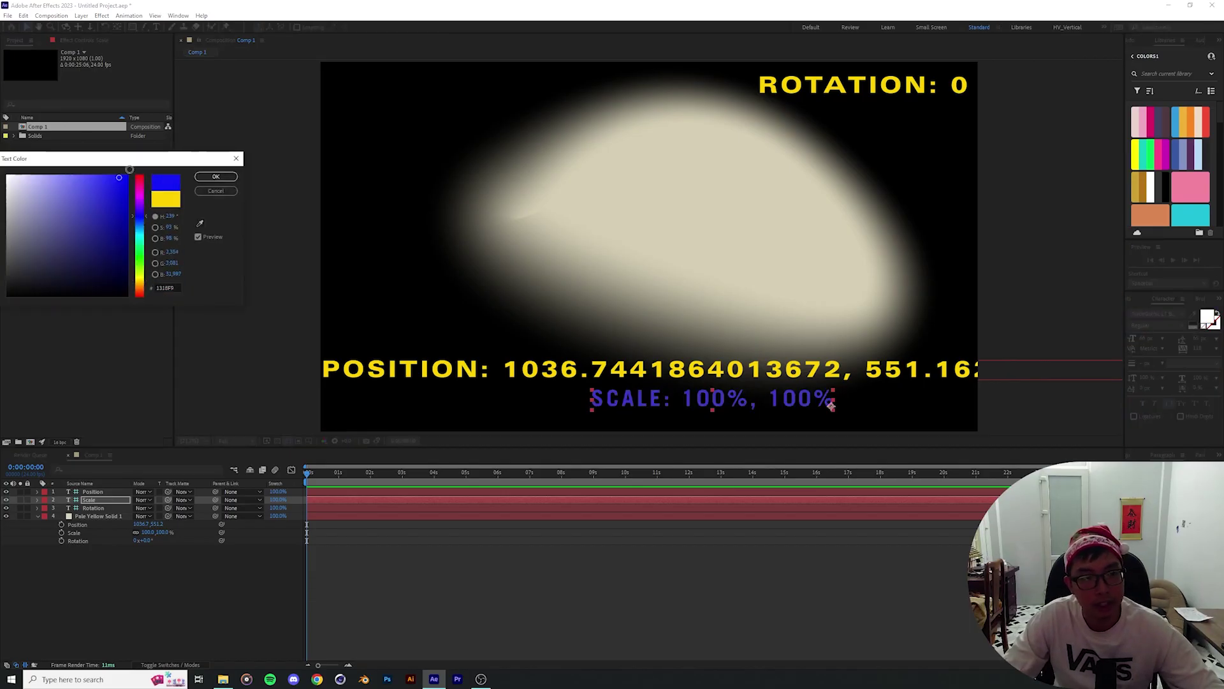
click(216, 178)
drag(615, 403, 489, 403)
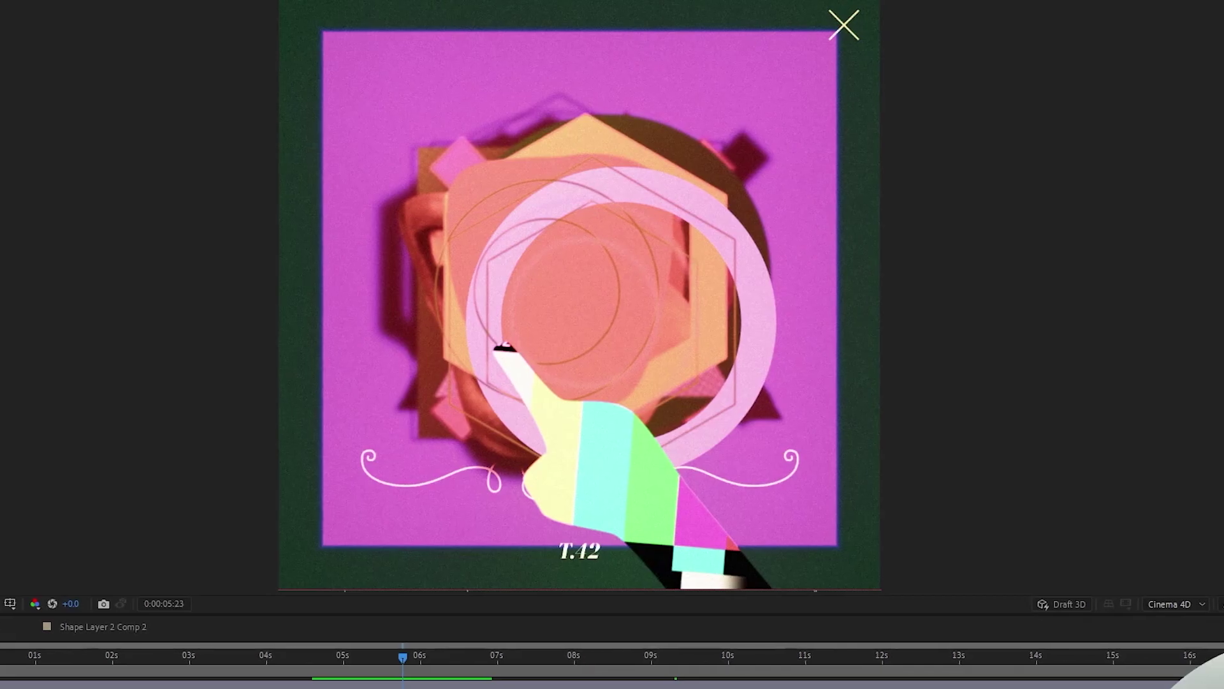
Search the project for missing assets
drag(386, 656, 342, 668)
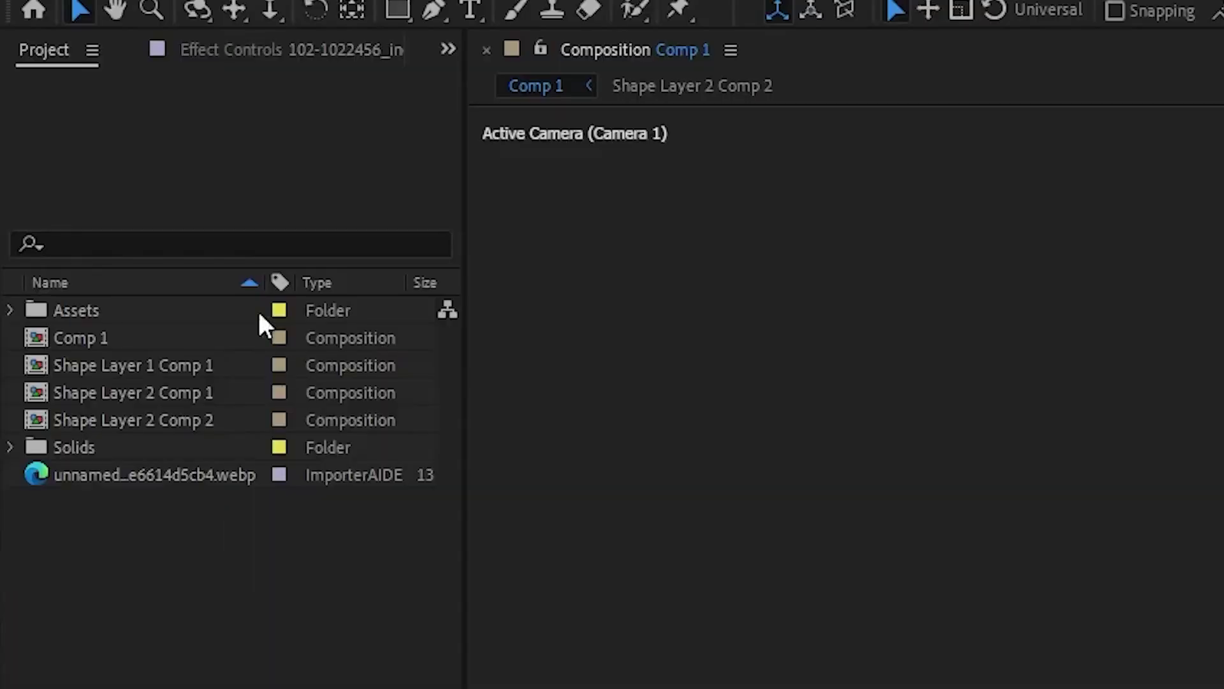
click(138, 241)
text(mi)
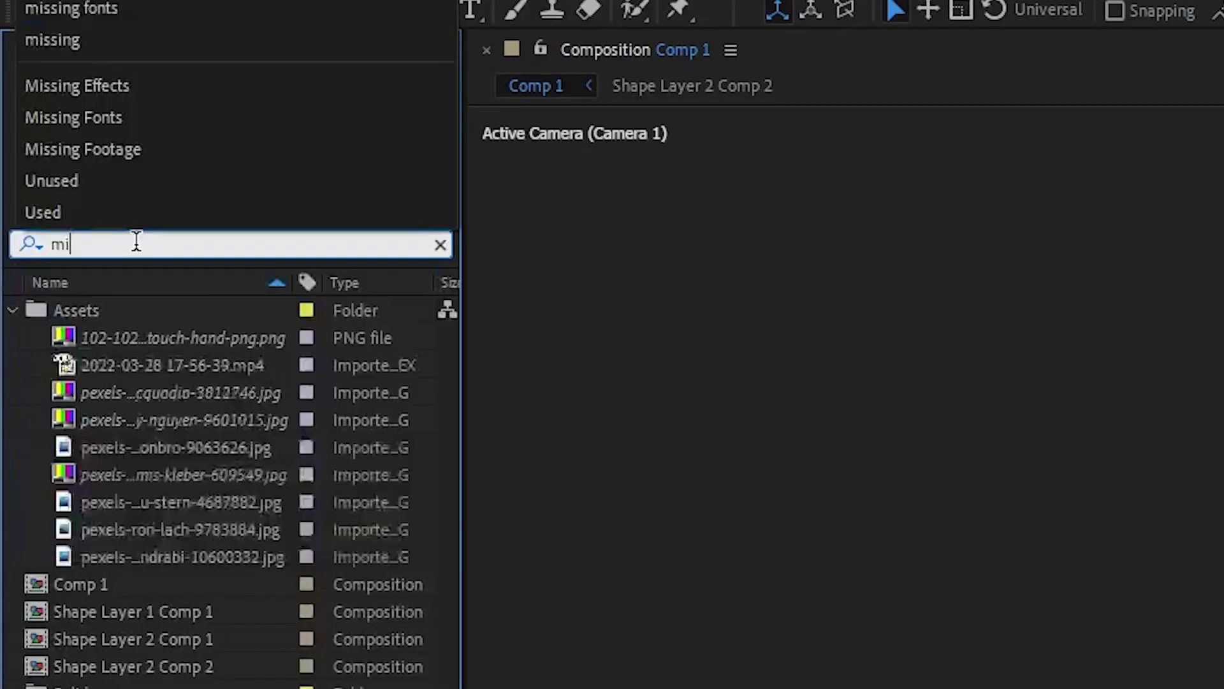
text(ssing )
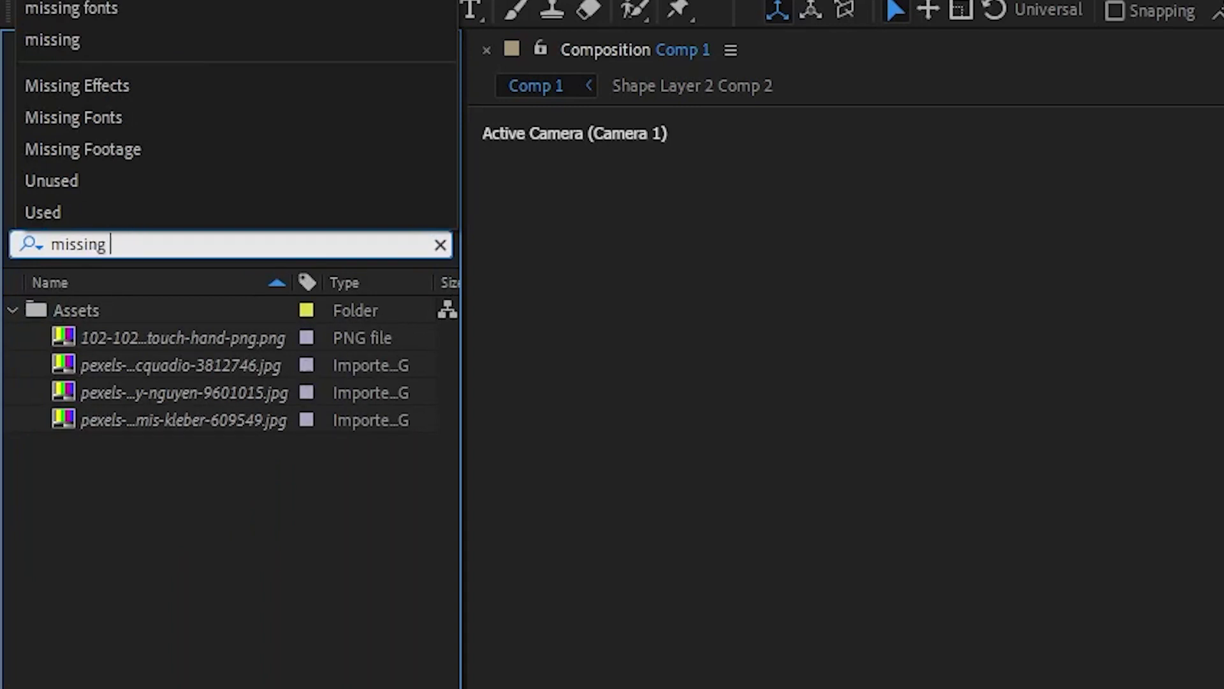
text(footage)
key(BackSpace)
key(BackSpace)
key(BackSpace)
key(BackSpace)
key(BackSpace)
key(BackSpace)
key(BackSpace)
key(BackSpace)
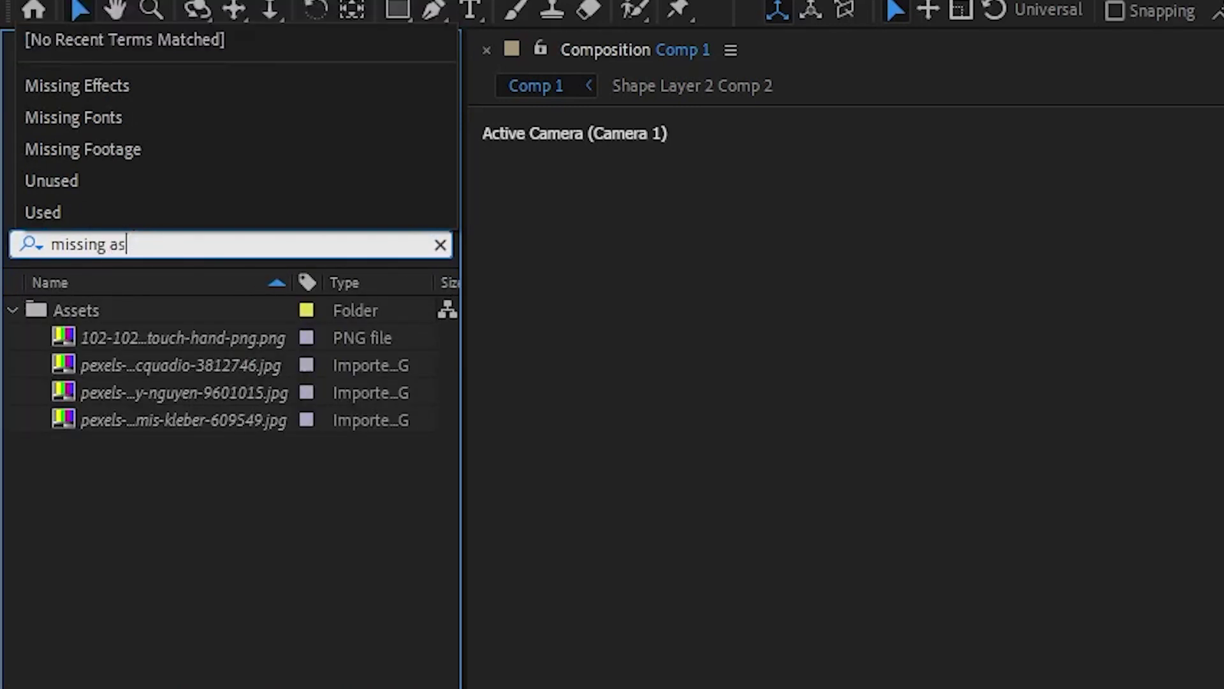
Reveal the missing touch-hand PNG in Comp 1, then locate the missing 3812746 JPG in Shape Layer 1 Comp 1
right_click(162, 341)
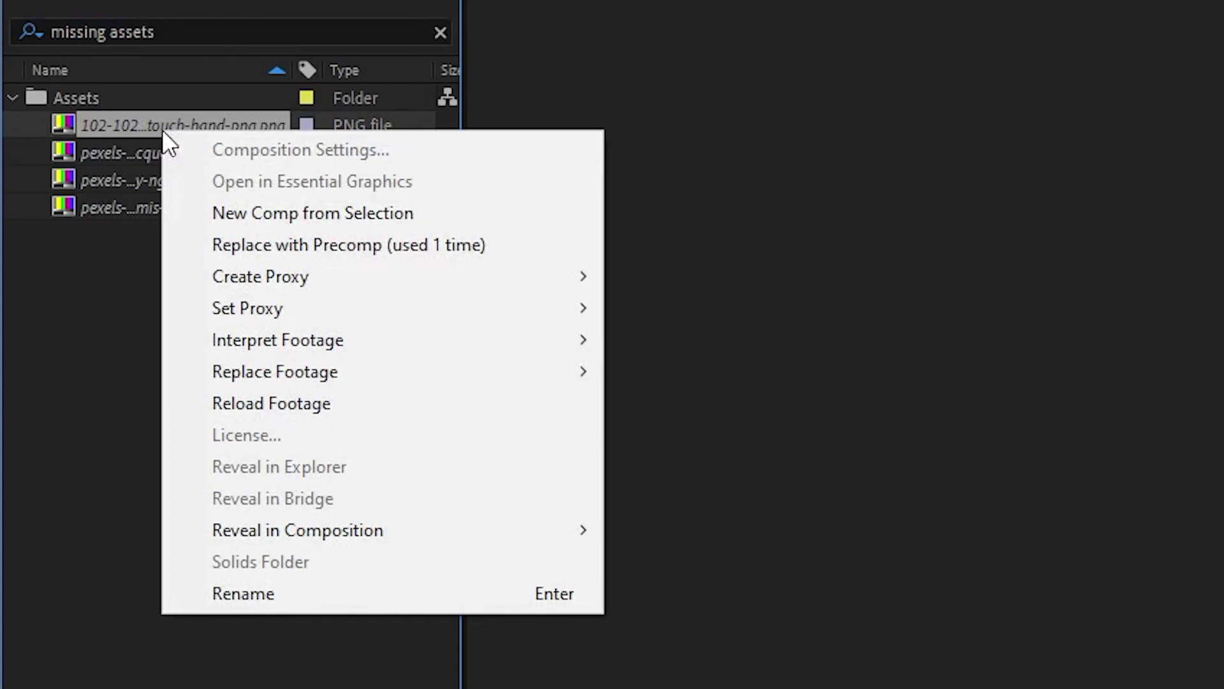
mouse_move(300, 538)
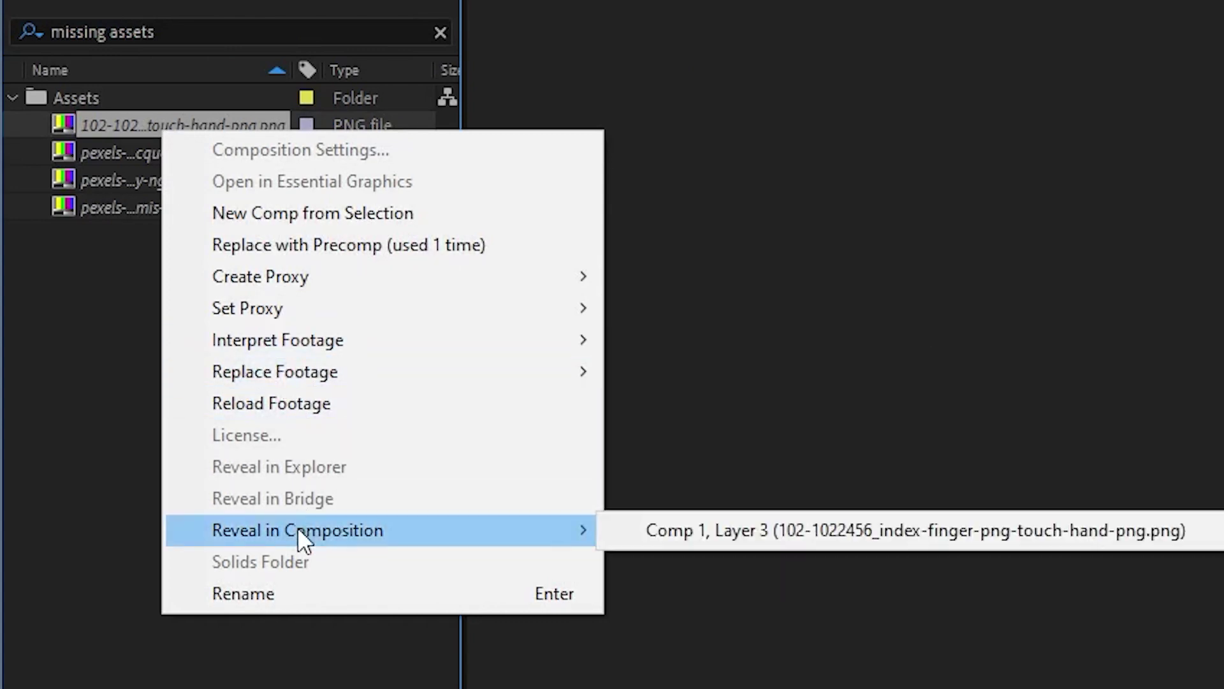
click(752, 552)
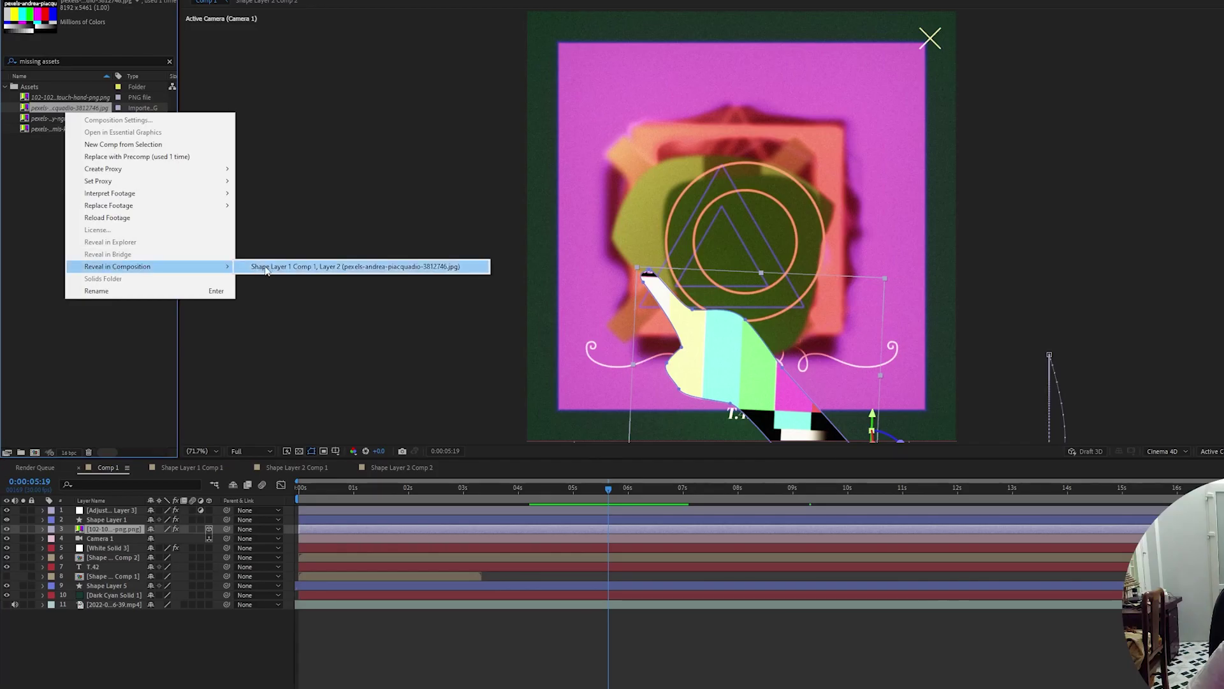
click(266, 266)
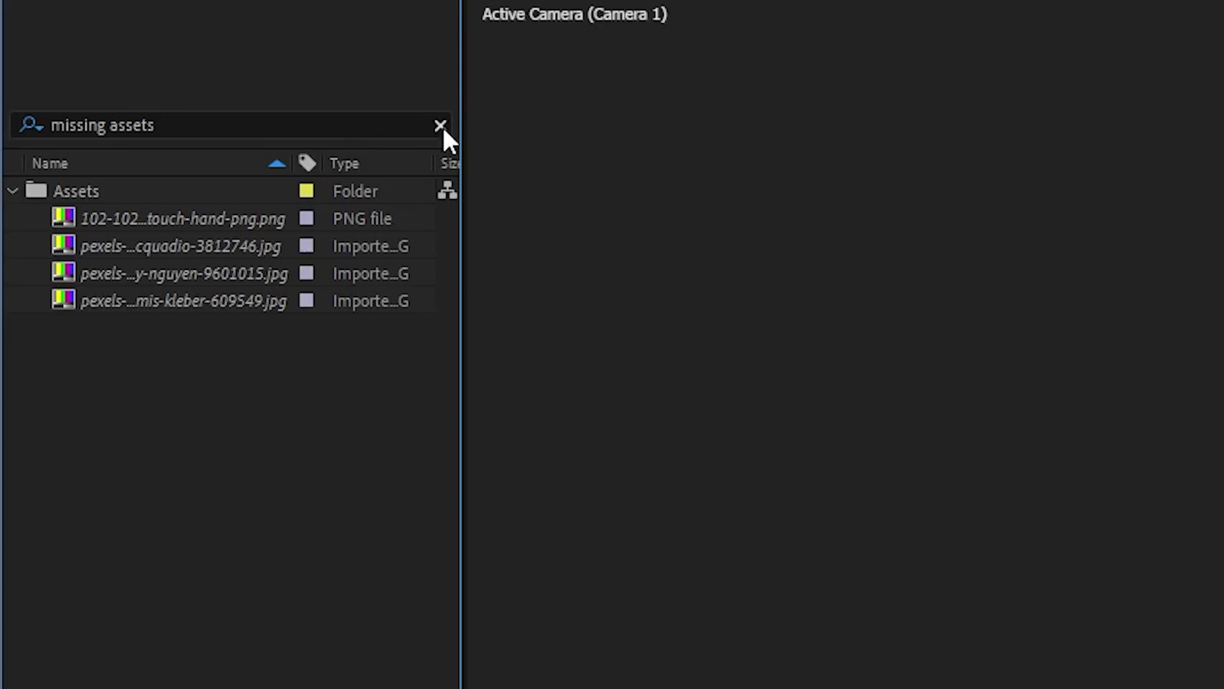
Clear the missing assets search and filter the project for used items
click(440, 125)
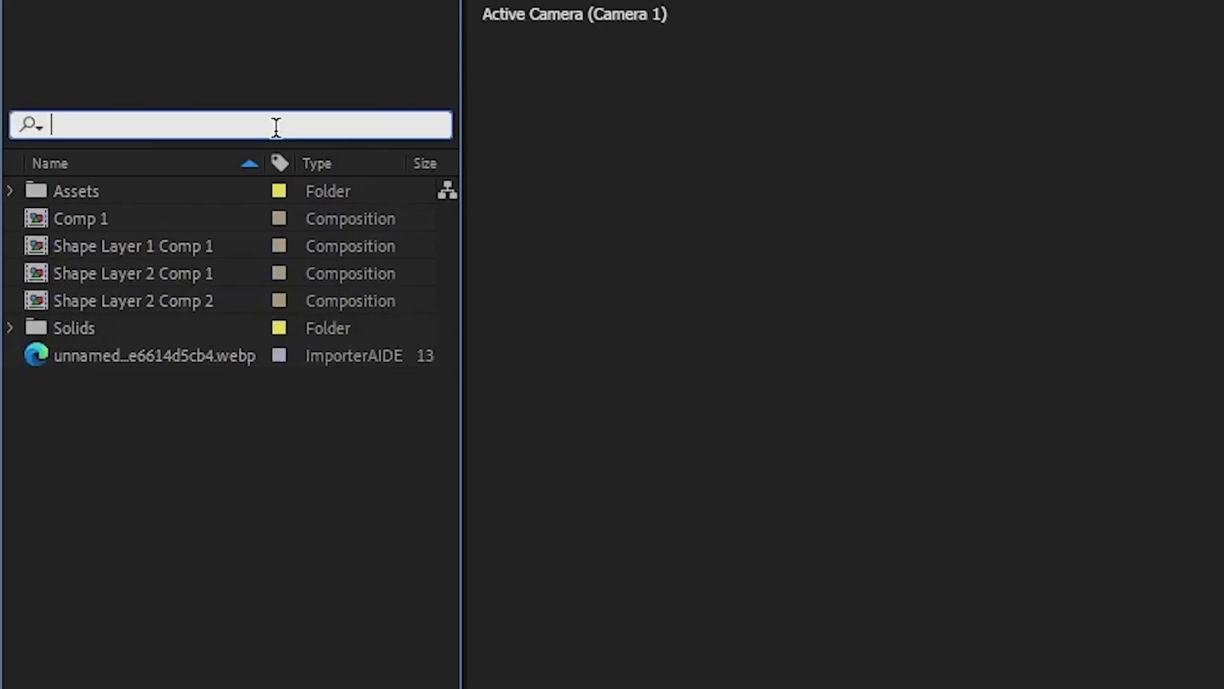
text(used)
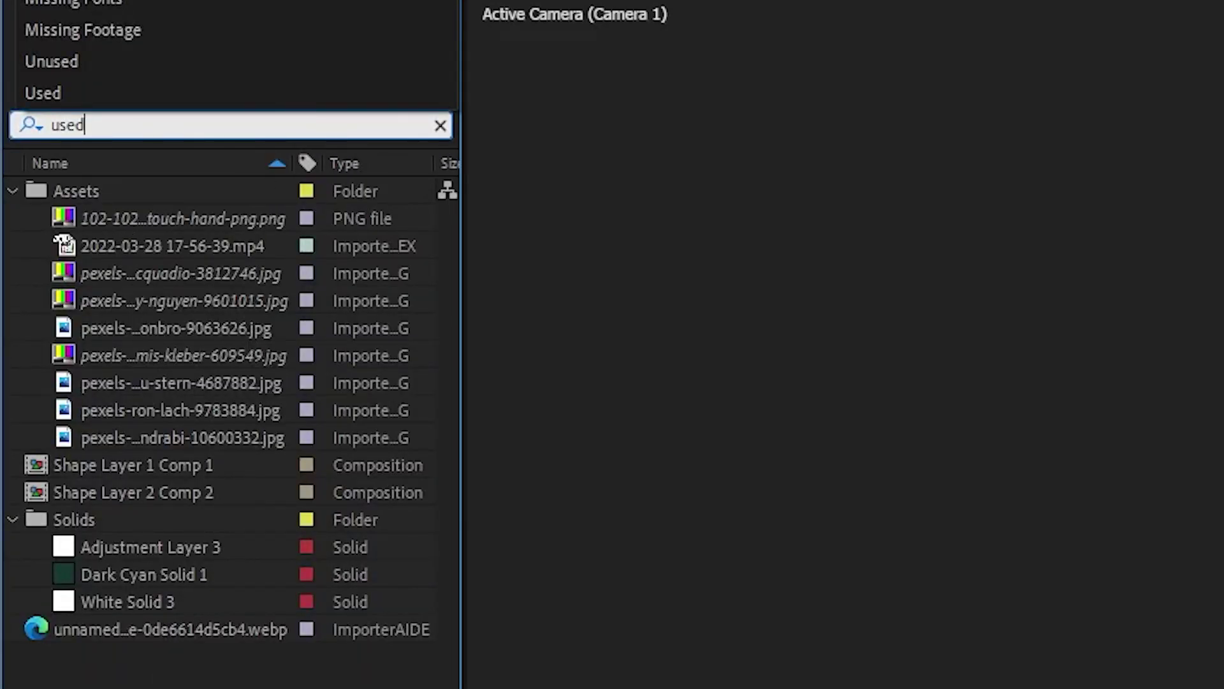
key(Return)
click(163, 426)
click(148, 328)
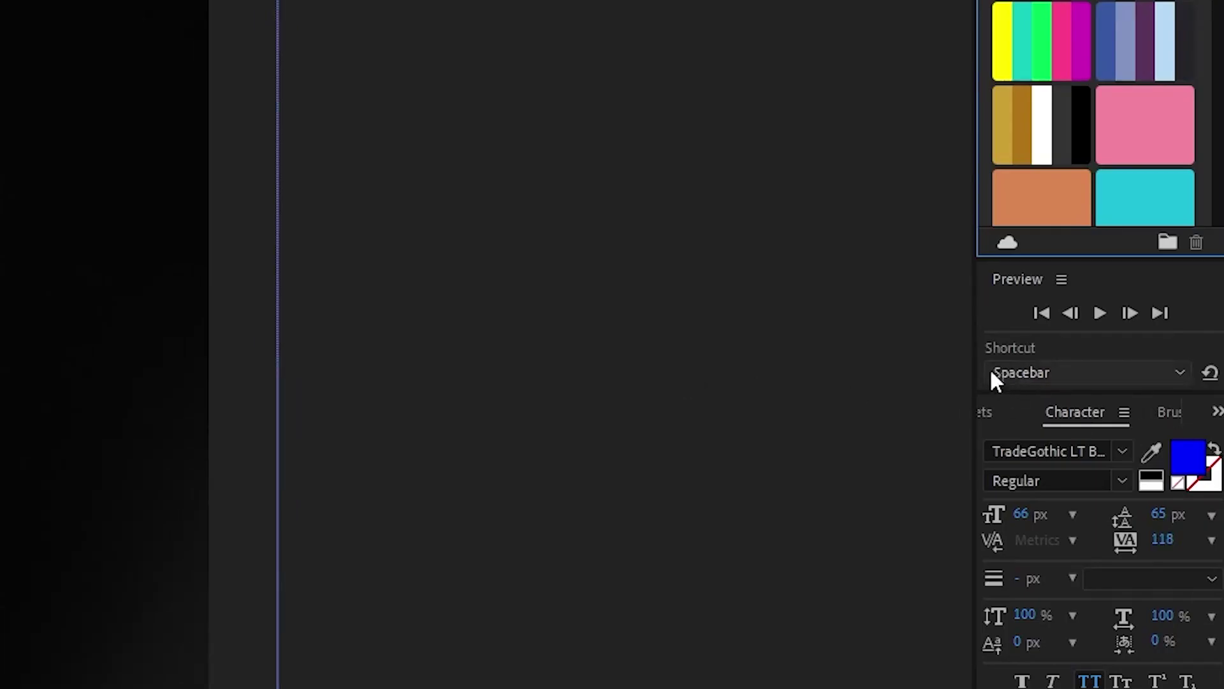
Maximize and restore individual workspace panels in turn, ending with the Project panel
mouse_move(974, 370)
mouse_down()
mouse_move(936, 372)
mouse_move(962, 370)
mouse_up()
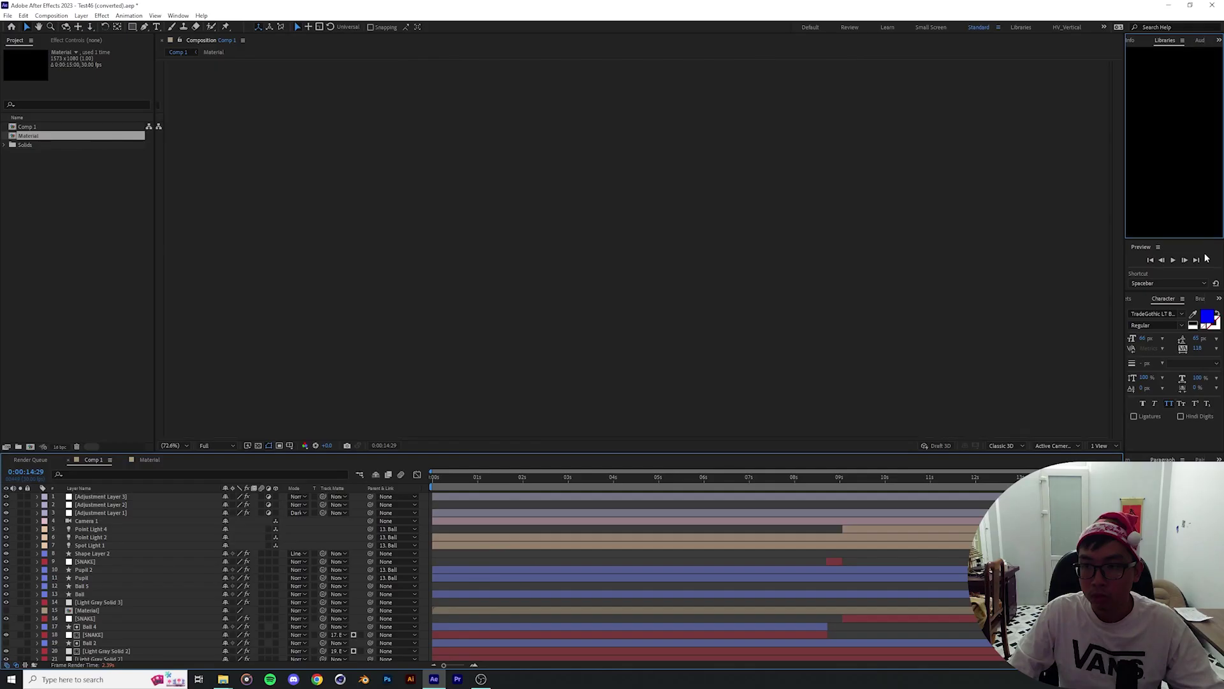
key(grave)
key(grave)
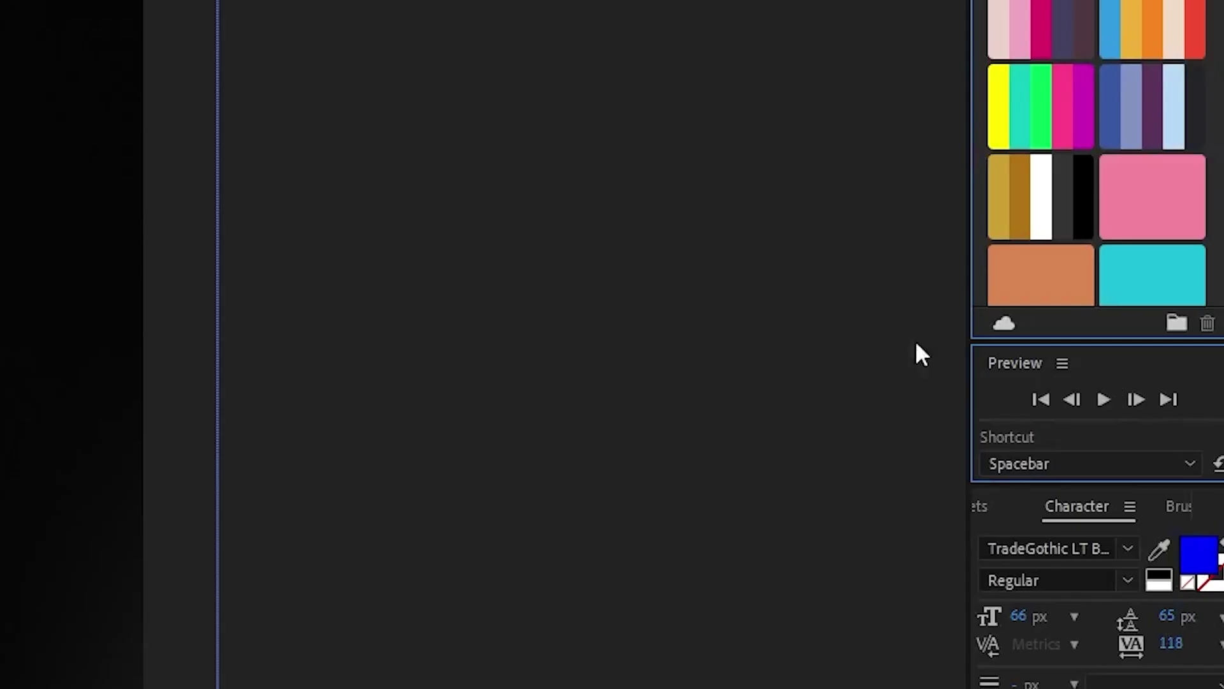
key(grave)
key(grave)
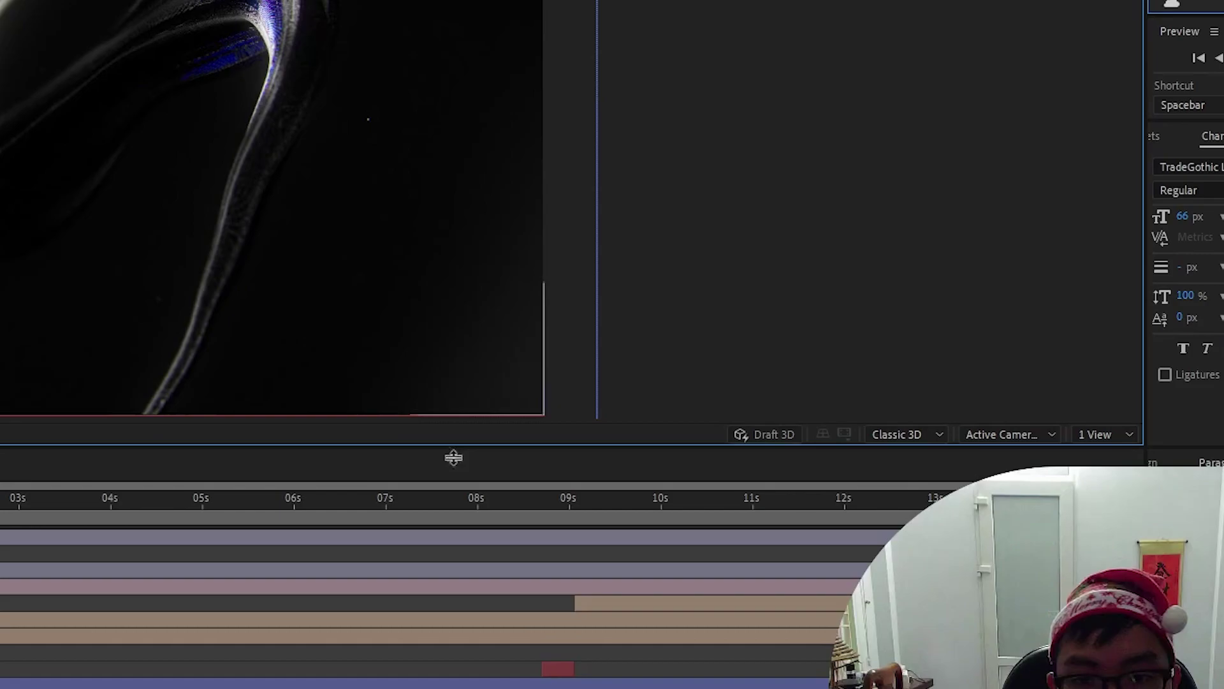
key(grave)
key(grave)
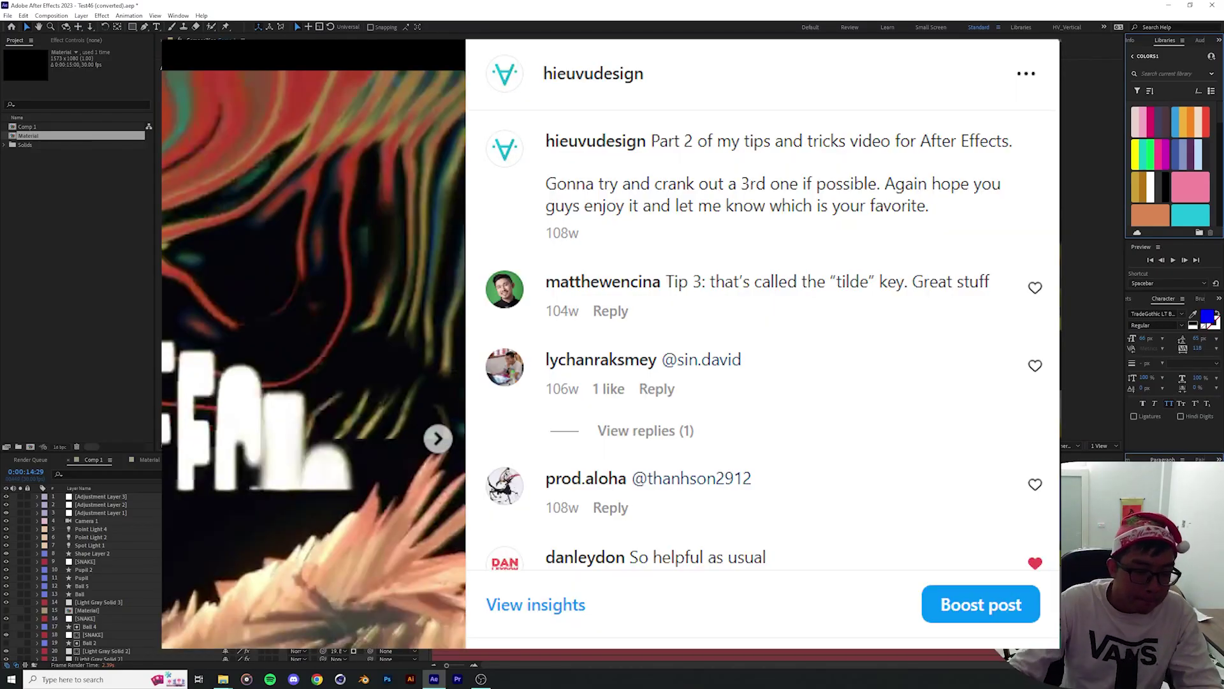
key(grave)
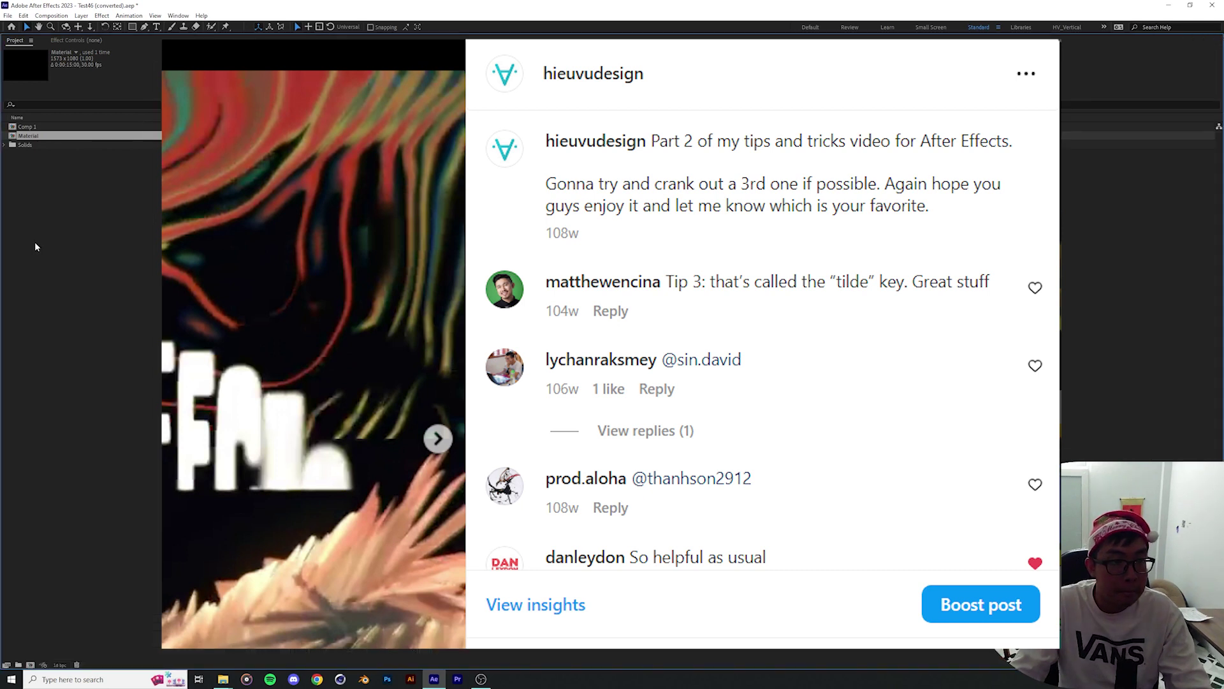
key(grave)
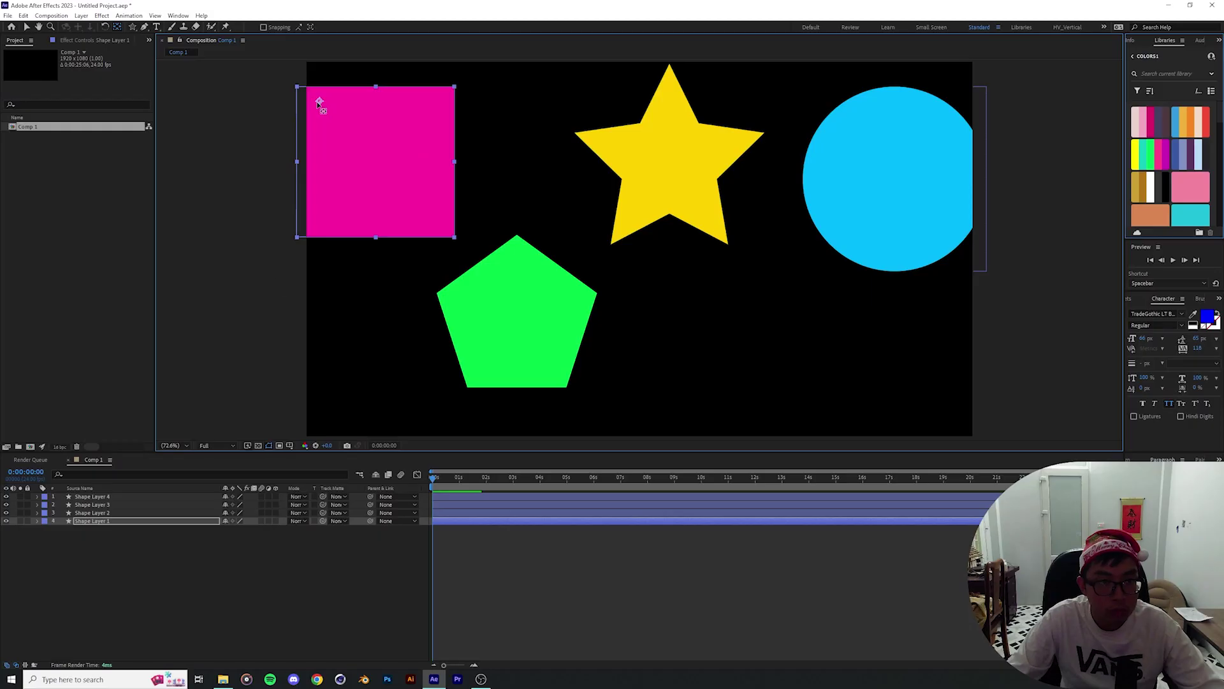
Select the square, pentagon, star and circle shape layers together and set their Scale to 111%
click(866, 542)
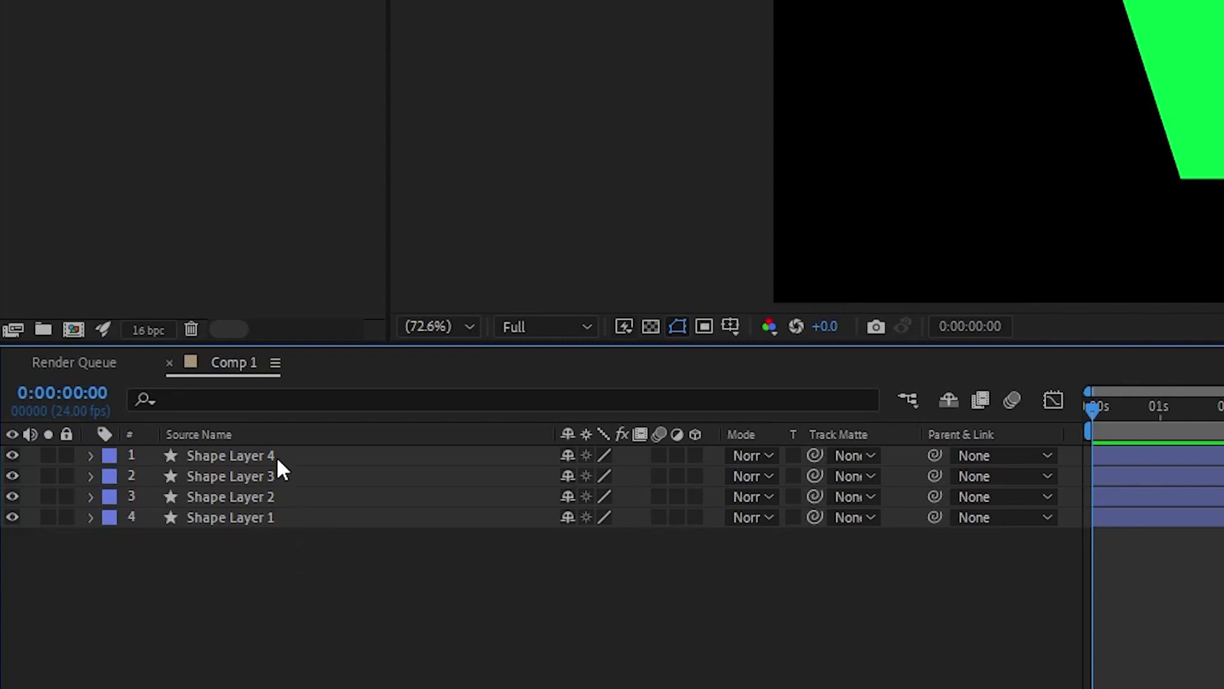
click(121, 217)
shift+click(379, 478)
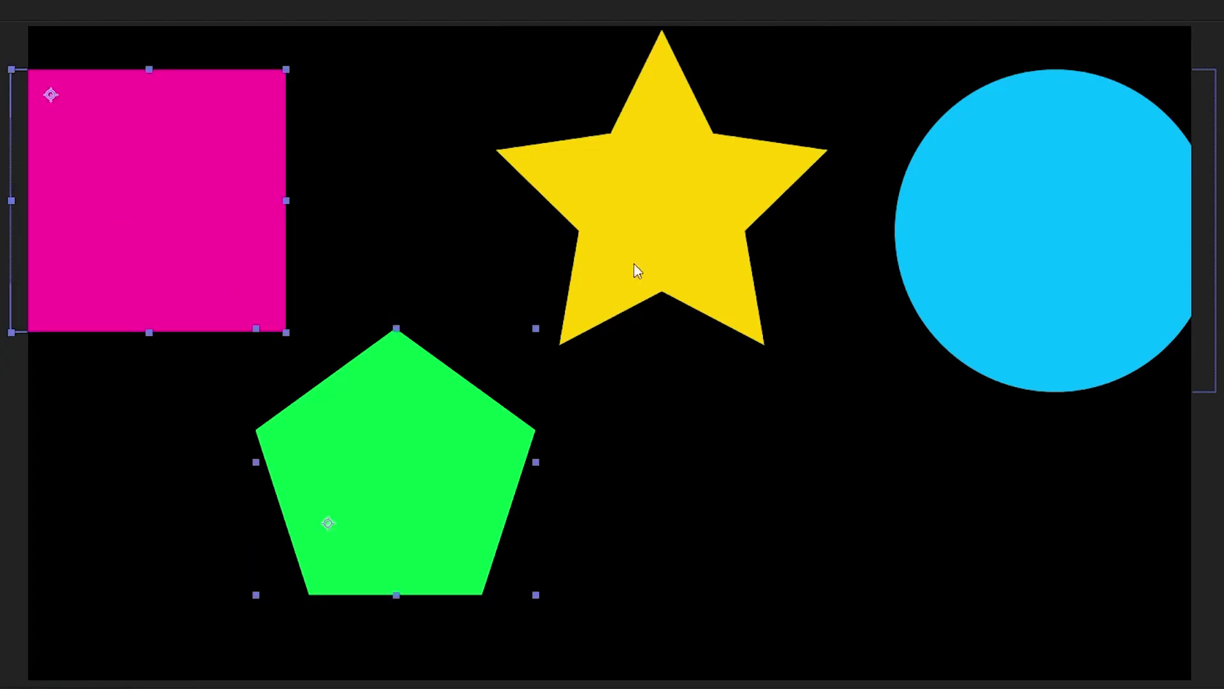
shift+click(633, 263)
shift+click(957, 237)
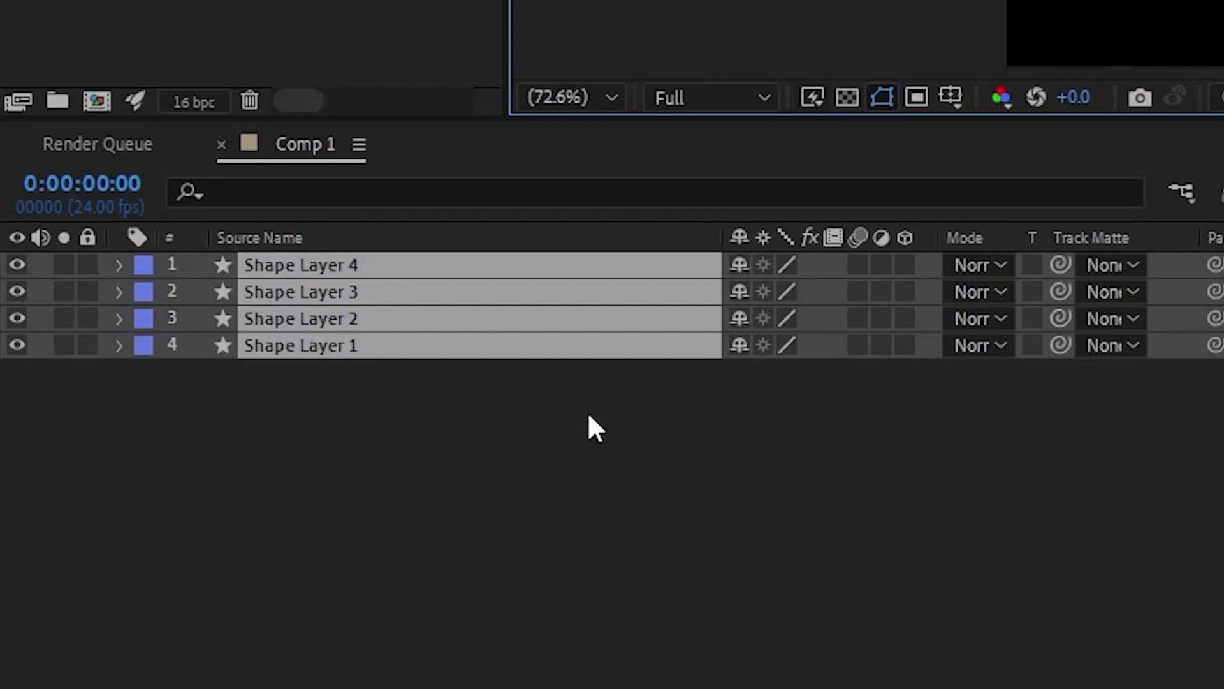
key(s)
drag(823, 296, 1000, 279)
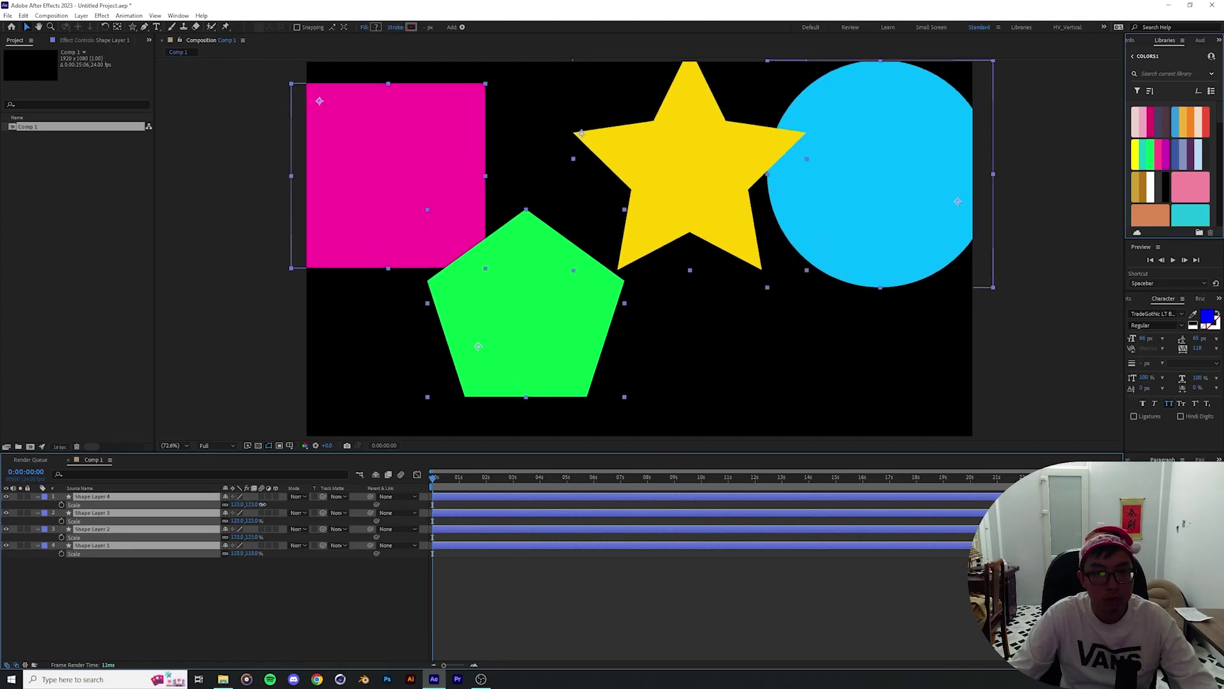
drag(305, 501, 279, 515)
click(174, 570)
Add a null object above the shape layers and parent all four shape layers to it
click(110, 496)
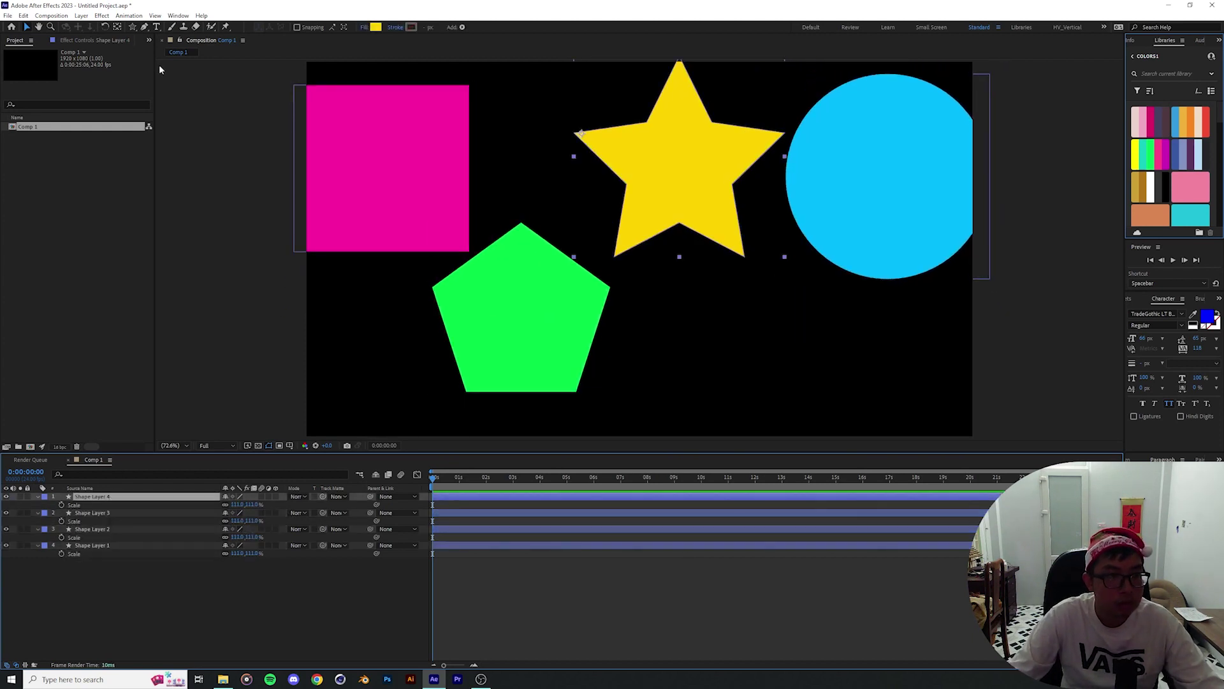
click(81, 16)
mouse_move(101, 29)
click(270, 68)
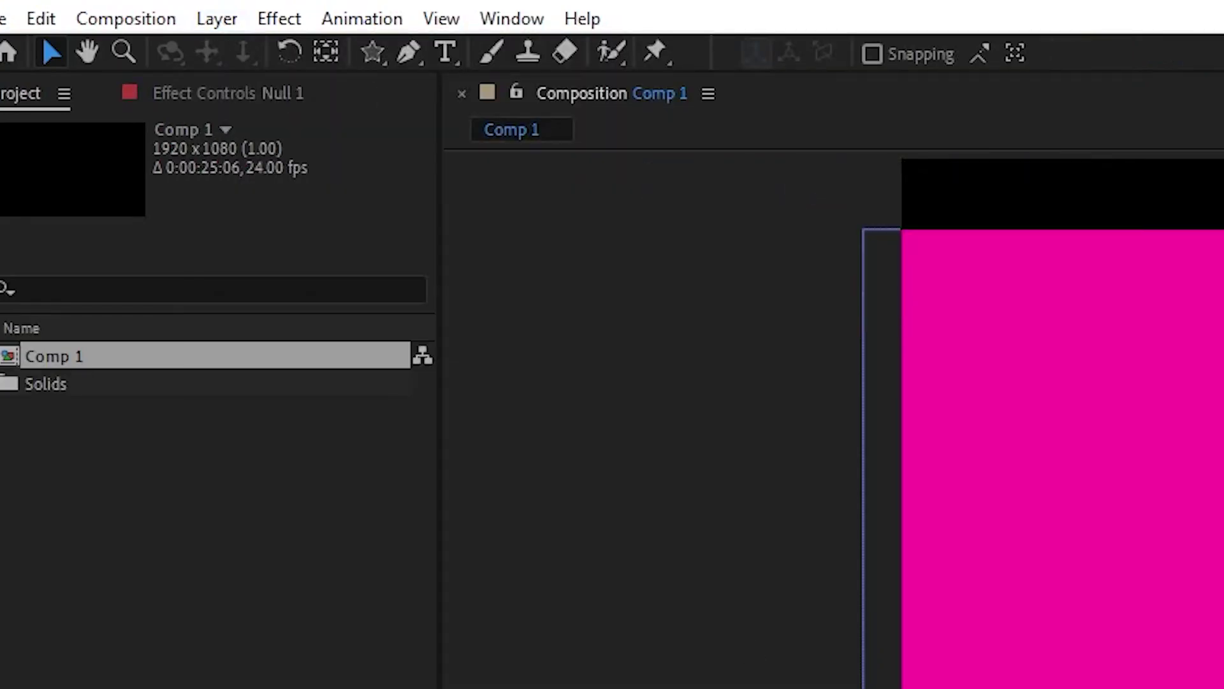
drag(404, 533, 220, 317)
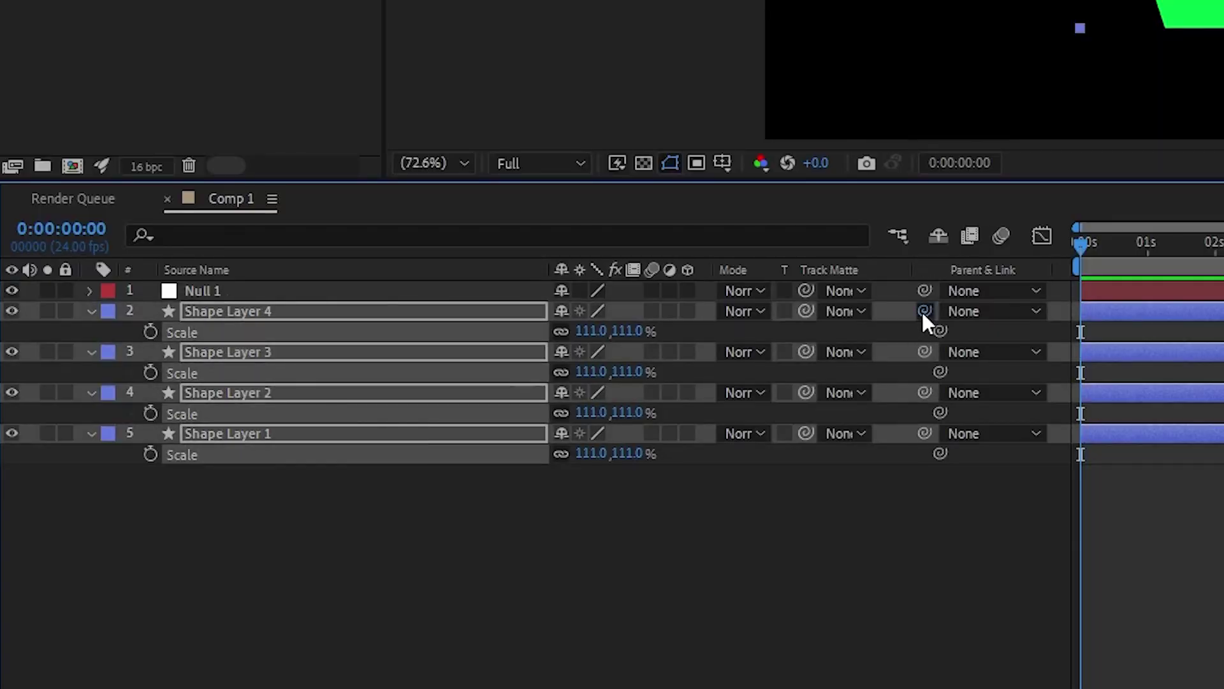
drag(924, 312, 293, 293)
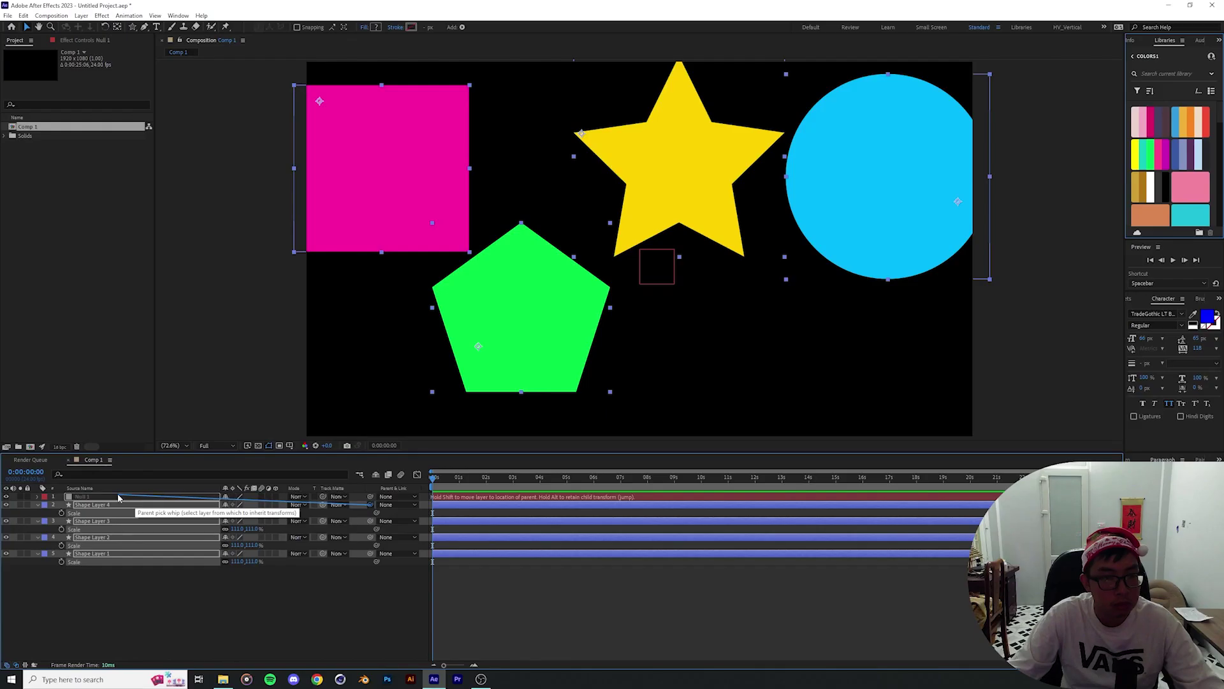
drag(118, 499, 119, 498)
Set the null object's Scale to 88% to resize all the parented shapes together
click(128, 496)
key(s)
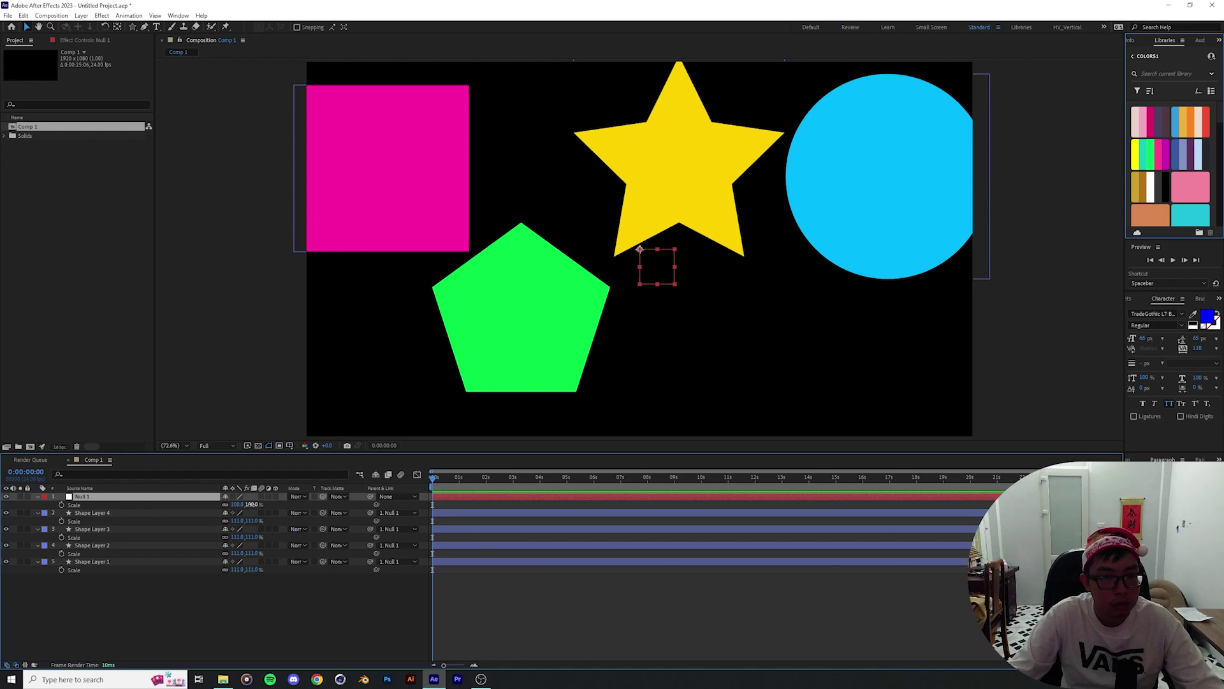
mouse_move(252, 504)
mouse_down()
mouse_move(283, 503)
mouse_move(220, 512)
mouse_move(287, 515)
mouse_move(262, 518)
mouse_up()
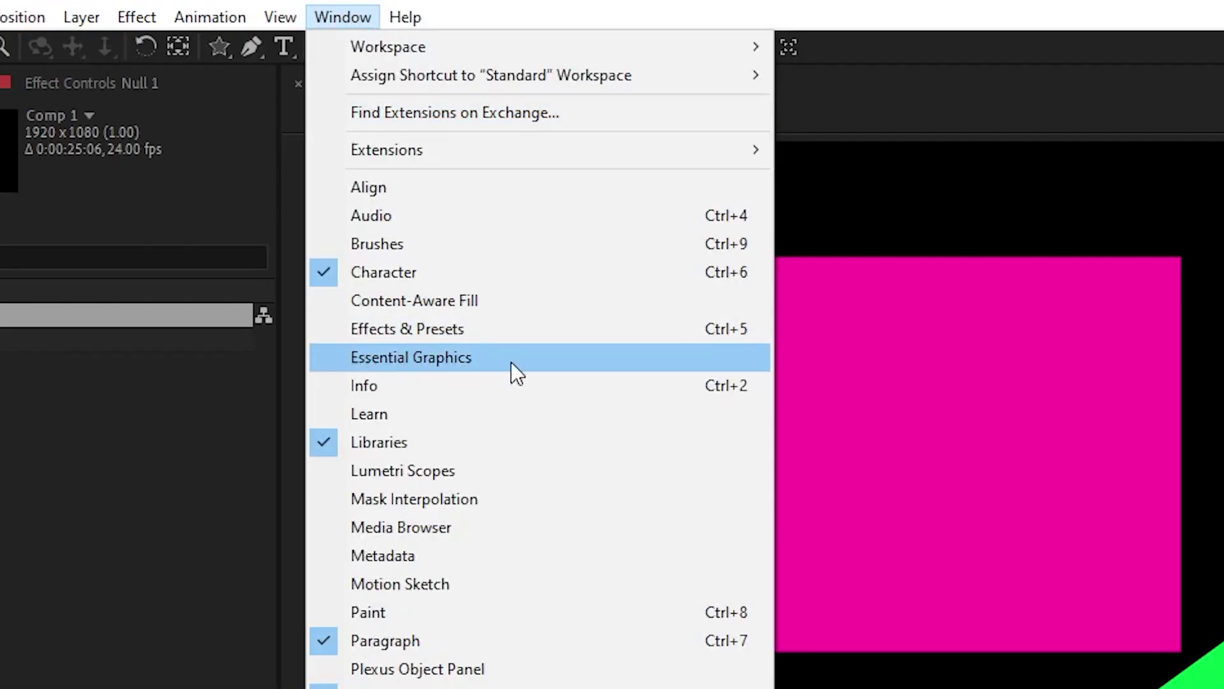
Open Essential Graphics and add the Scale property of the yellow star layer, Shape Layer 4, as a control for Comp 1
click(396, 357)
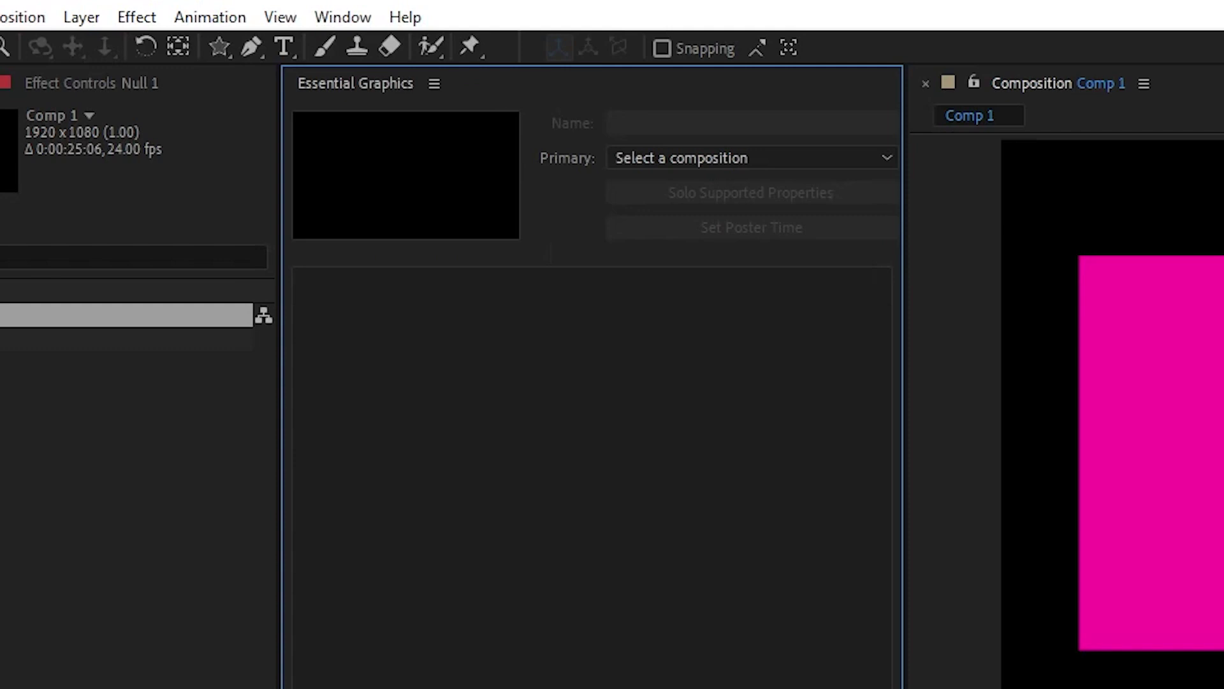
click(107, 585)
drag(96, 594, 257, 170)
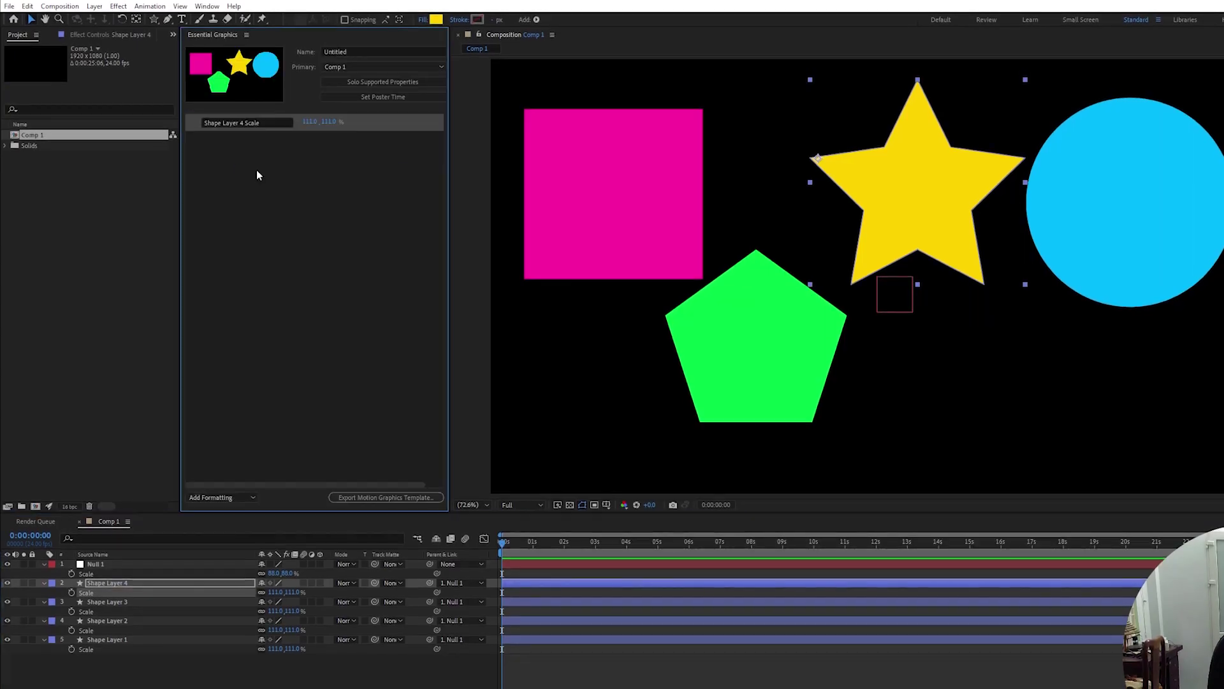
Add the green pentagon's Fill 1 Color from Shape Layer 3 to Essential Graphics and collapse the layer
click(43, 598)
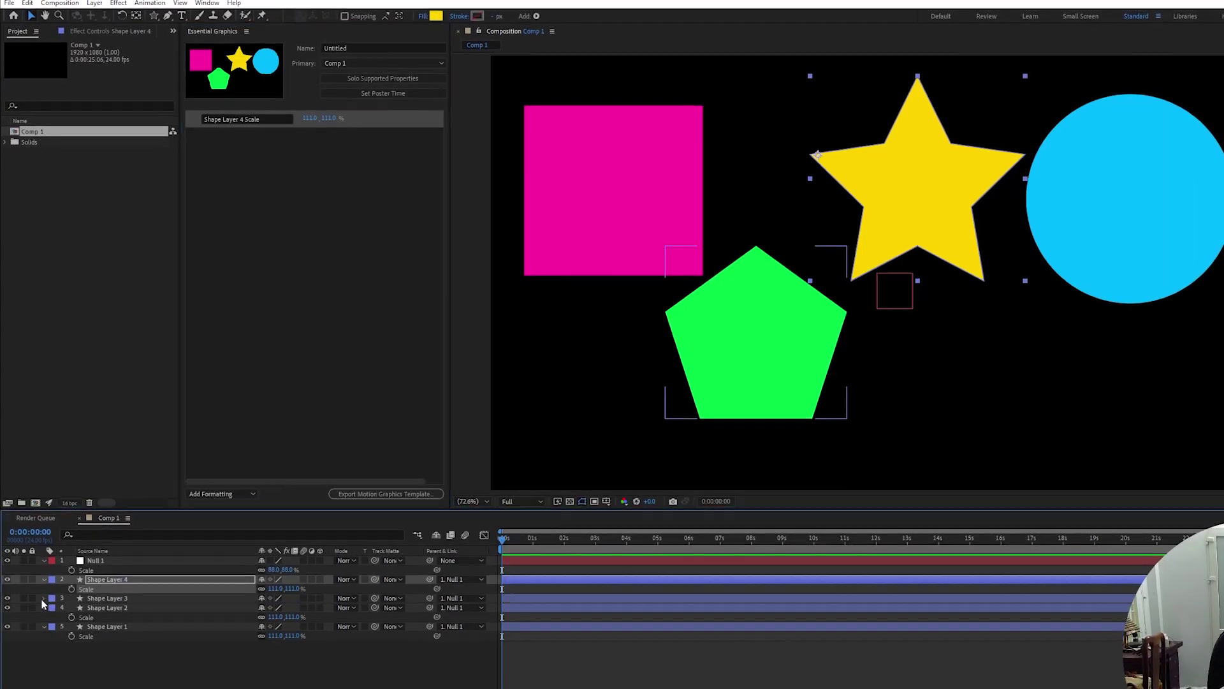
click(44, 598)
click(54, 607)
click(63, 617)
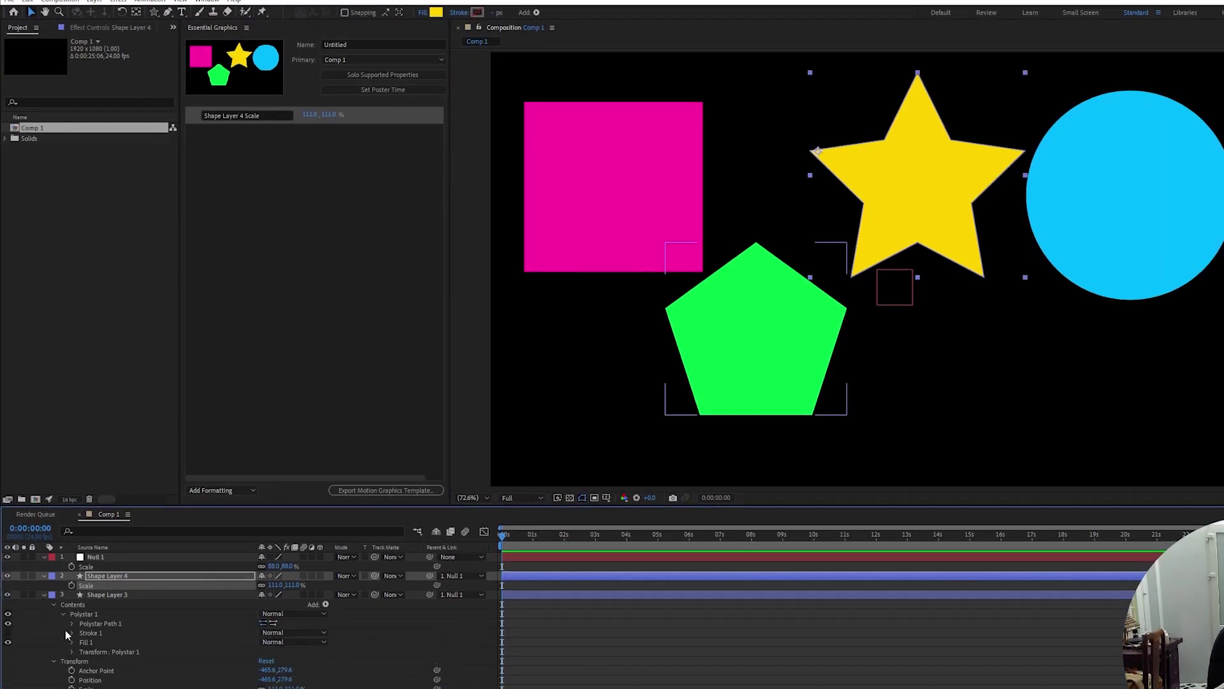
click(72, 645)
drag(104, 673, 249, 287)
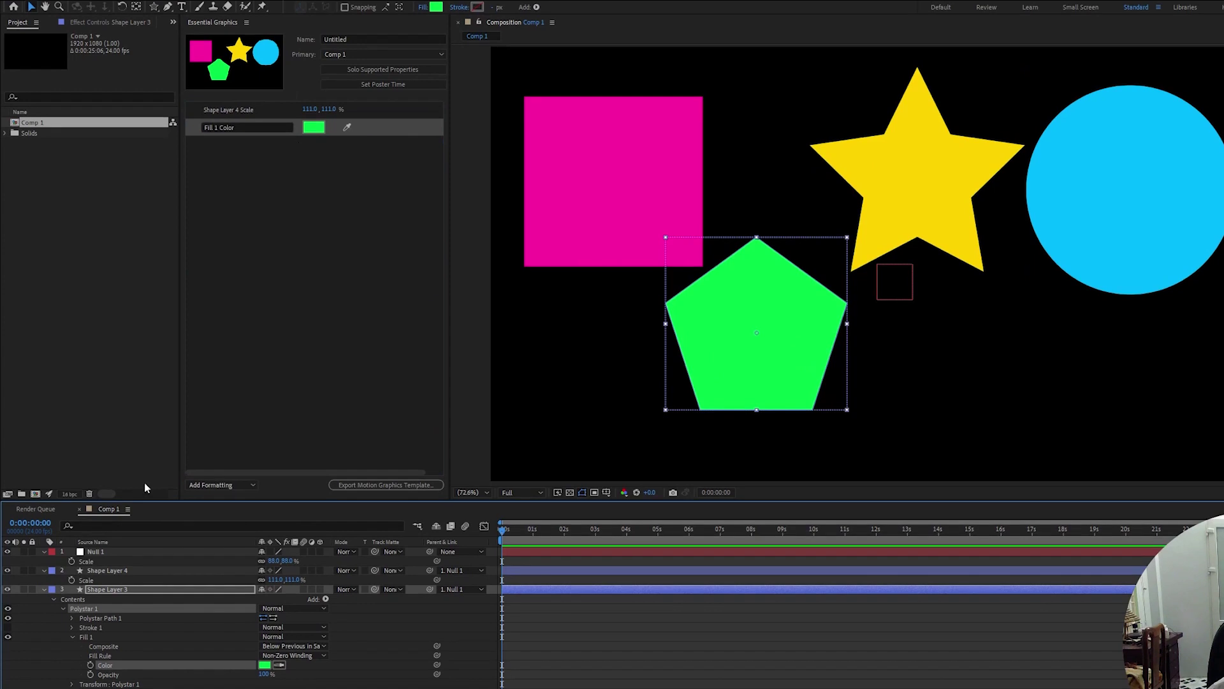
click(43, 590)
Add the blue circle's Ellipse Path 1 Size from Shape Layer 2 to Essential Graphics and collapse the layer
click(44, 600)
click(44, 600)
click(54, 604)
click(63, 612)
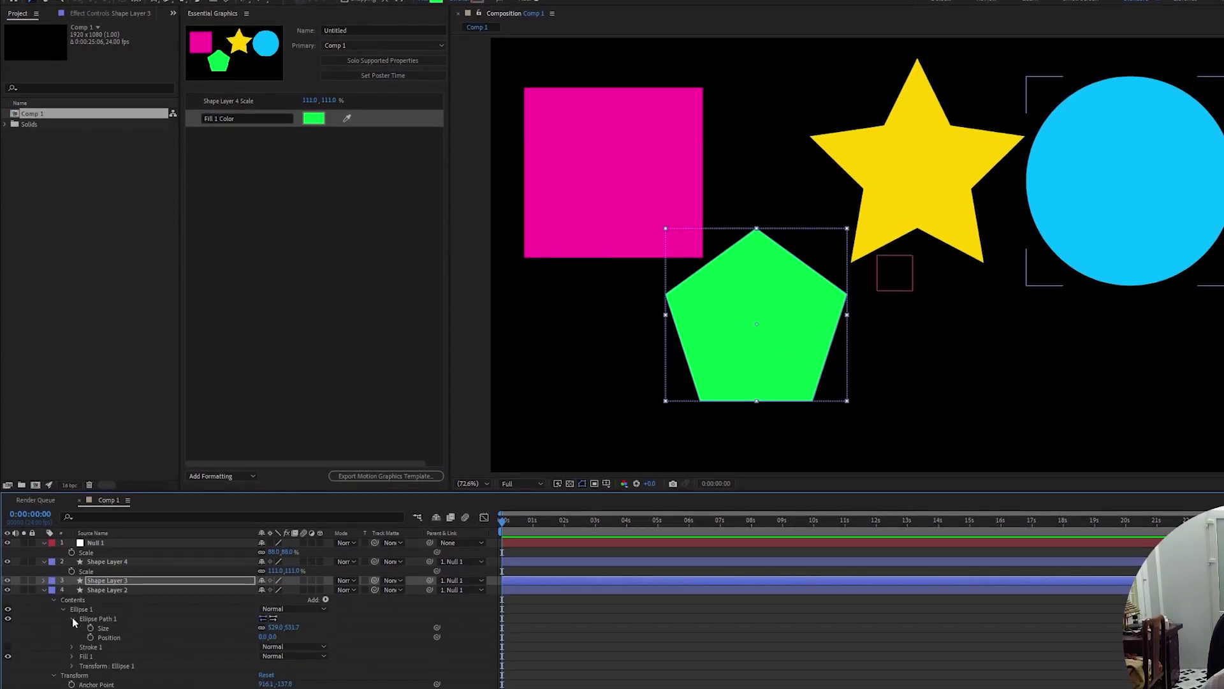
click(72, 619)
drag(127, 625, 322, 232)
click(43, 586)
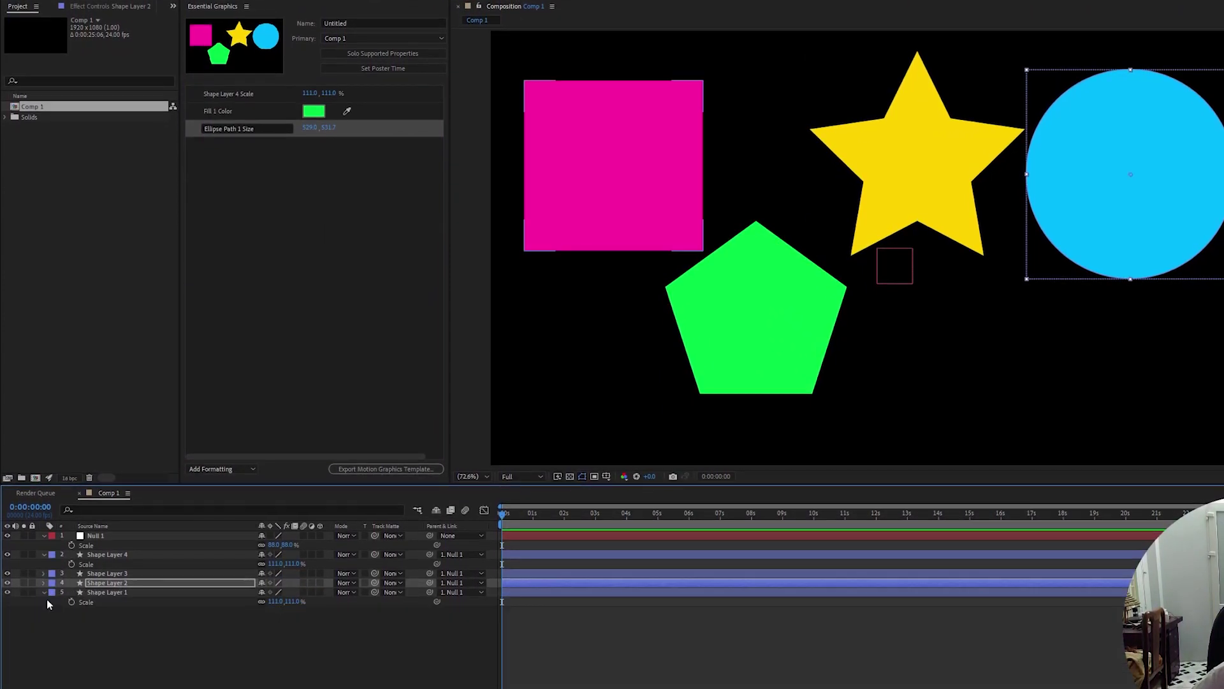
Add the pink square's Fill 1 Opacity from Shape Layer 1 to Essential Graphics and collapse the layer
click(44, 595)
click(43, 596)
click(62, 607)
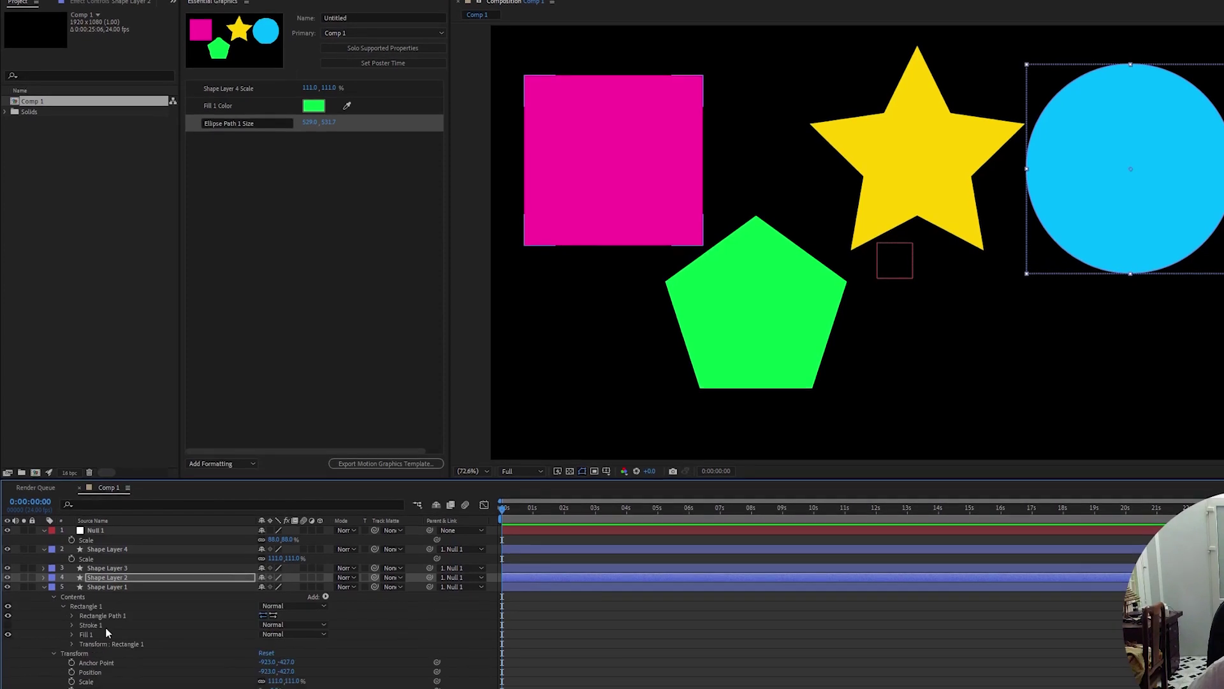
click(72, 636)
drag(105, 666, 274, 249)
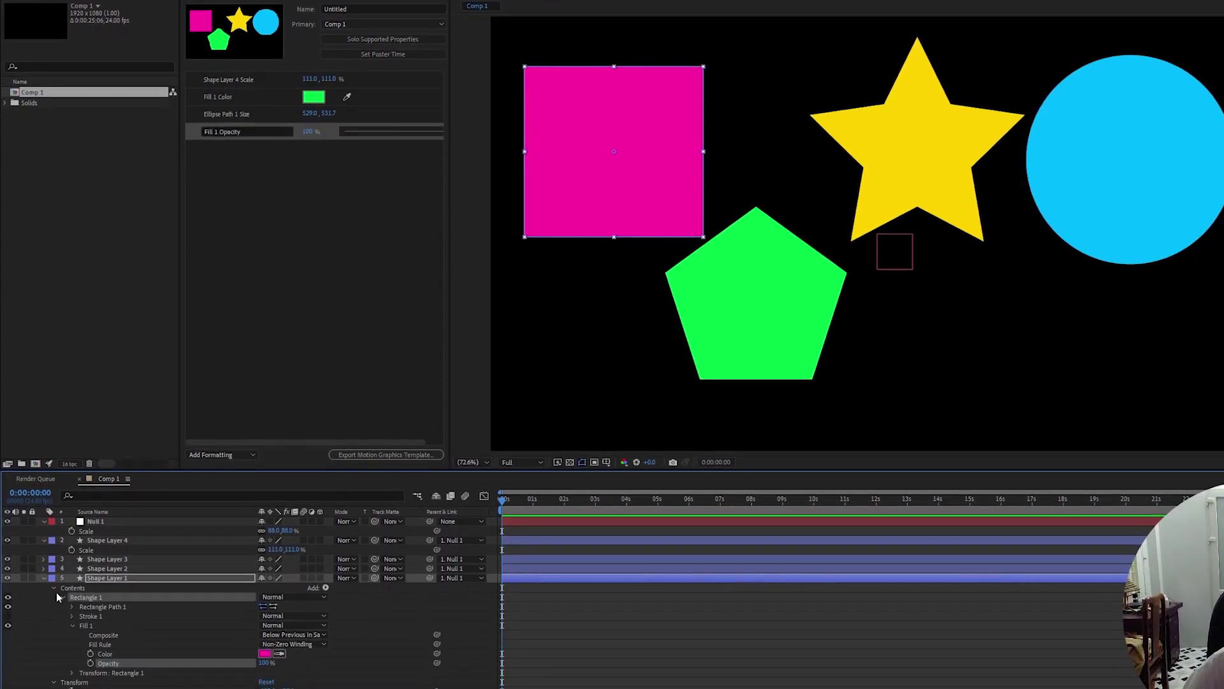
click(43, 581)
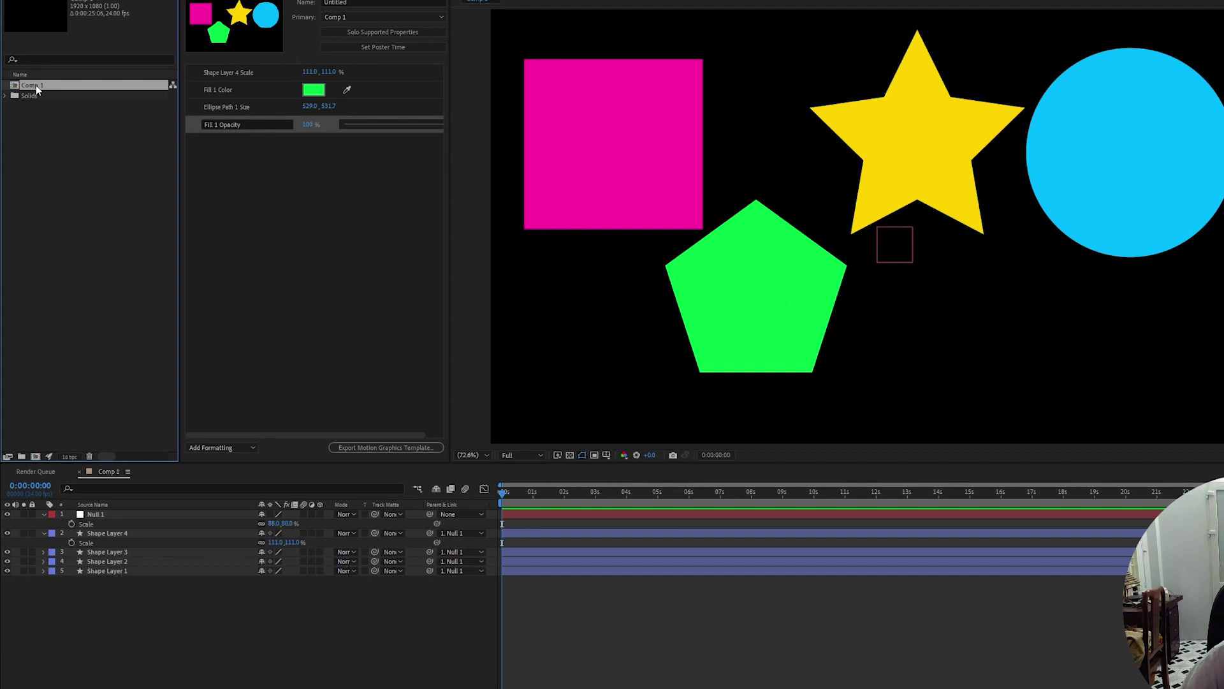
Create a new composition from Comp 1 and change the exposed Fill 1 Color of the pentagon to blue
drag(36, 87, 35, 459)
click(313, 85)
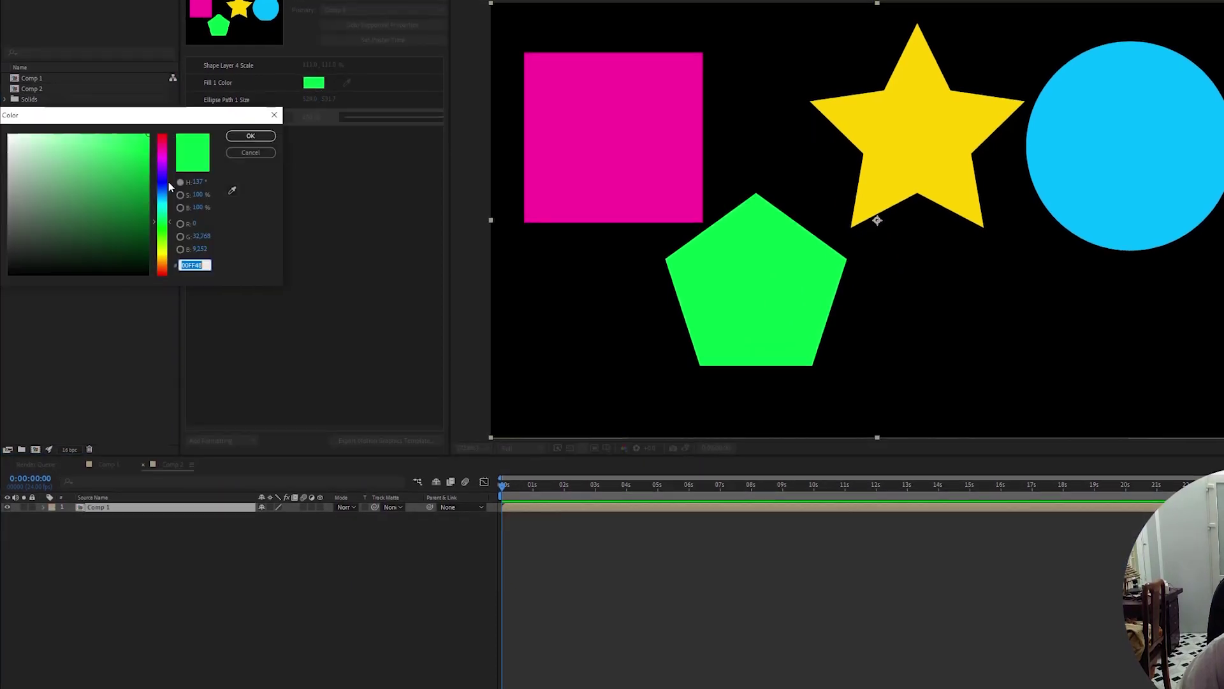
click(165, 191)
click(248, 137)
Set the exposed Shape Layer 4 Scale to 173% and reduce the circle's Ellipse Path 1 Size
mouse_move(310, 62)
mouse_down()
mouse_move(230, 69)
mouse_move(330, 70)
mouse_up()
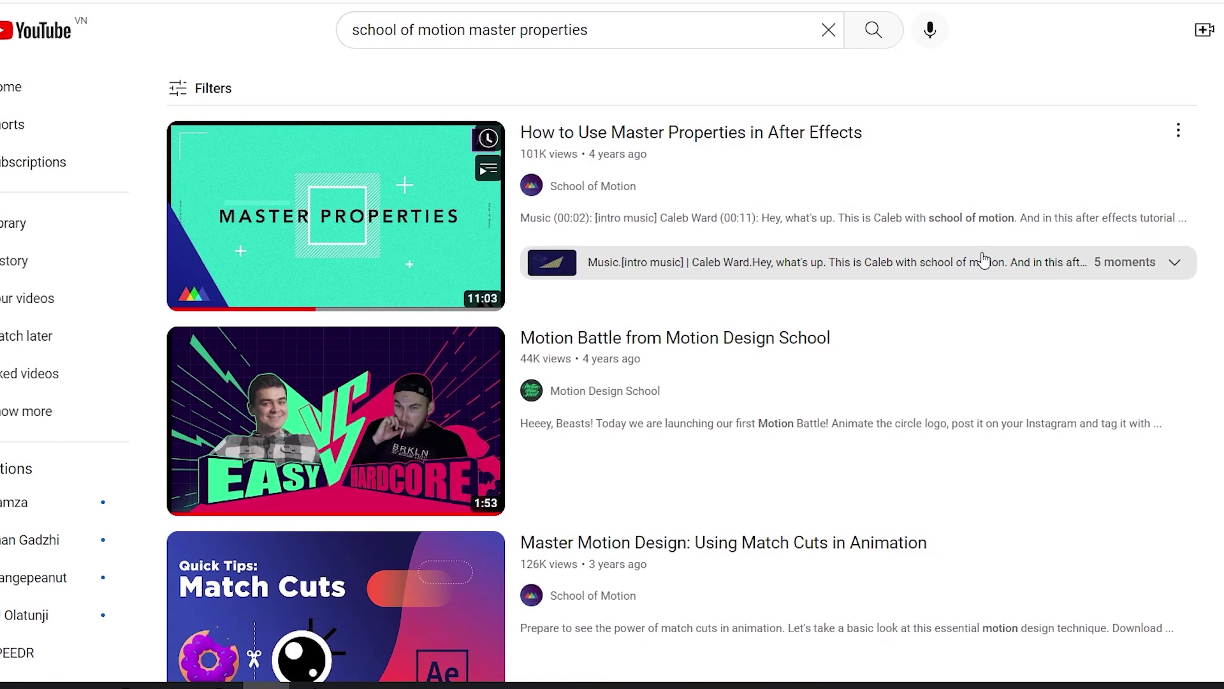
mouse_move(347, 188)
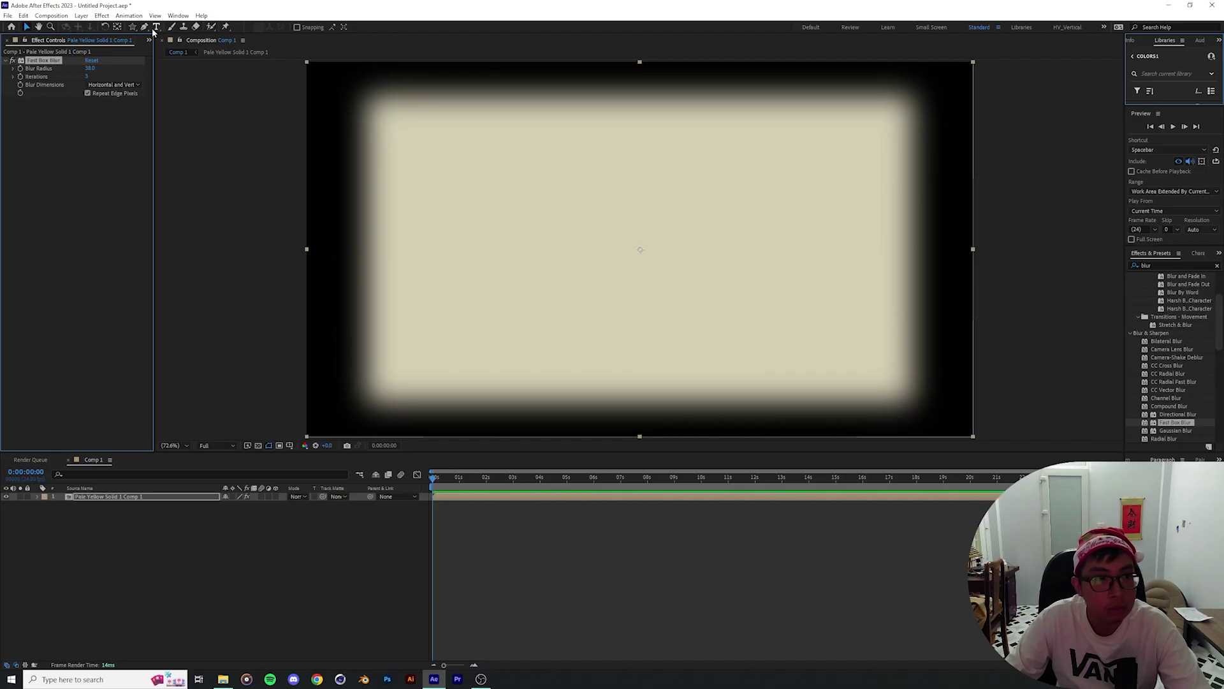
Draw a closed four-point mask with the Pen tool over the upper-left corner of the Pale Yellow Solid 1 Comp 1 layer
scroll(362, 168, down, 1)
click(362, 167)
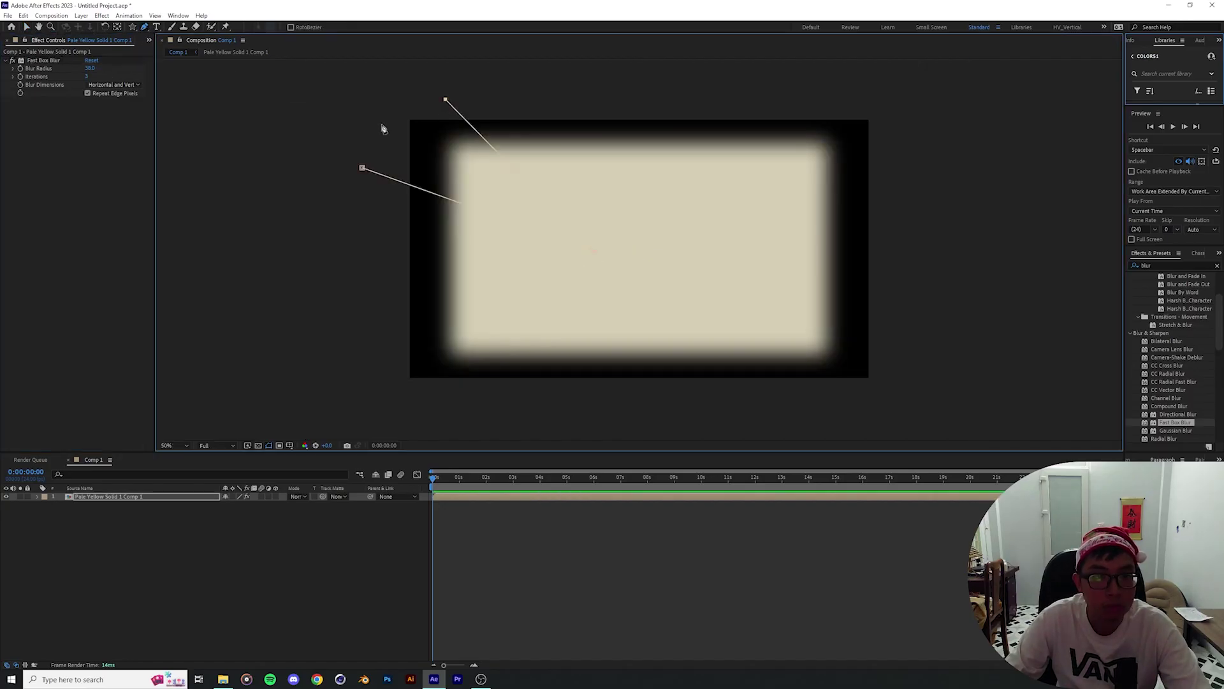
click(362, 169)
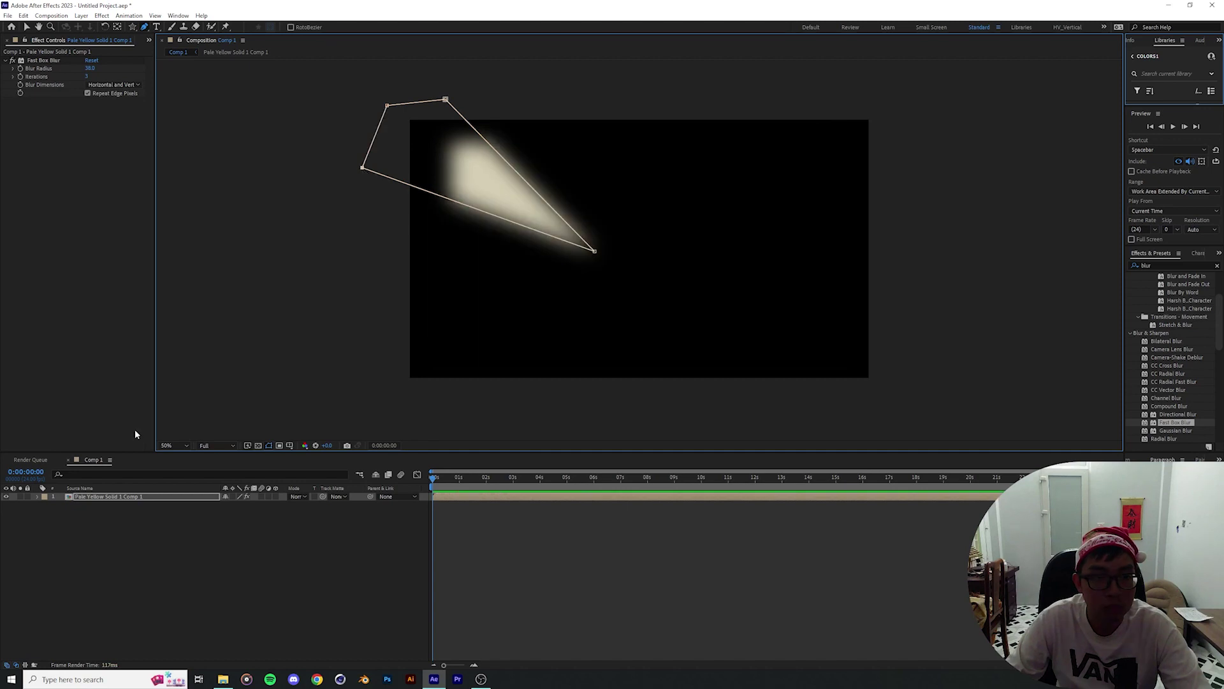
Add a mask reference in the Compositing Options of the layer's Fast Box Blur and set it to Mask 1
click(37, 496)
click(45, 554)
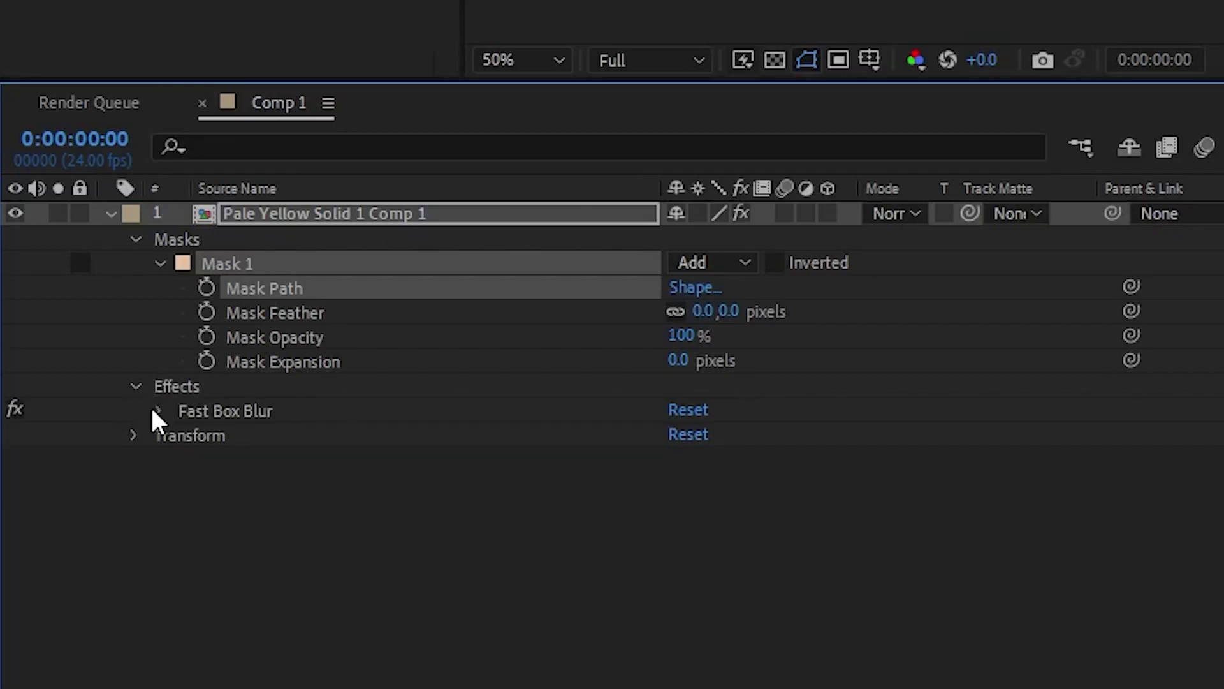
click(53, 563)
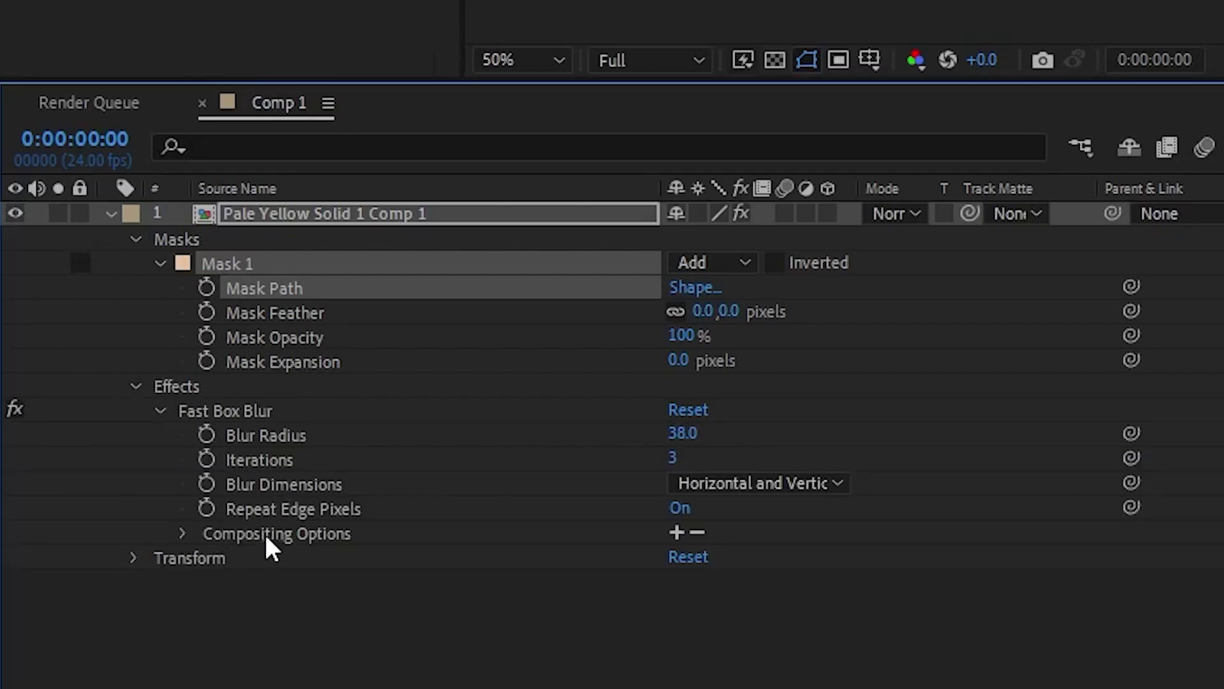
click(677, 533)
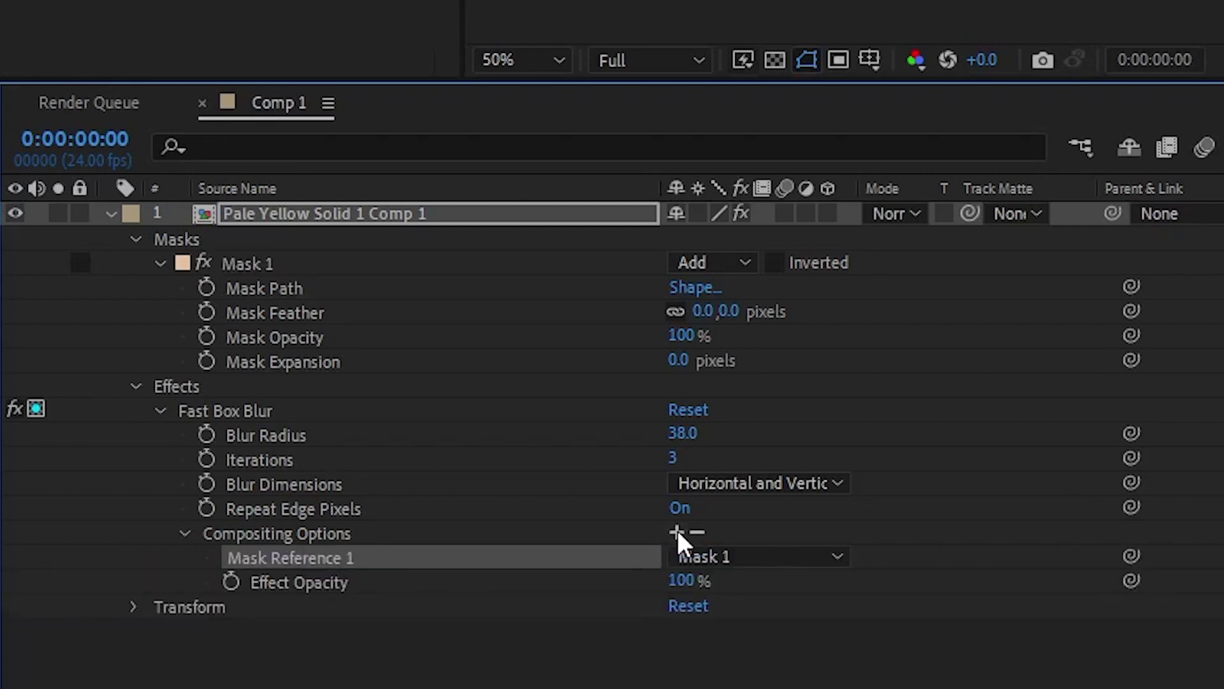
click(708, 560)
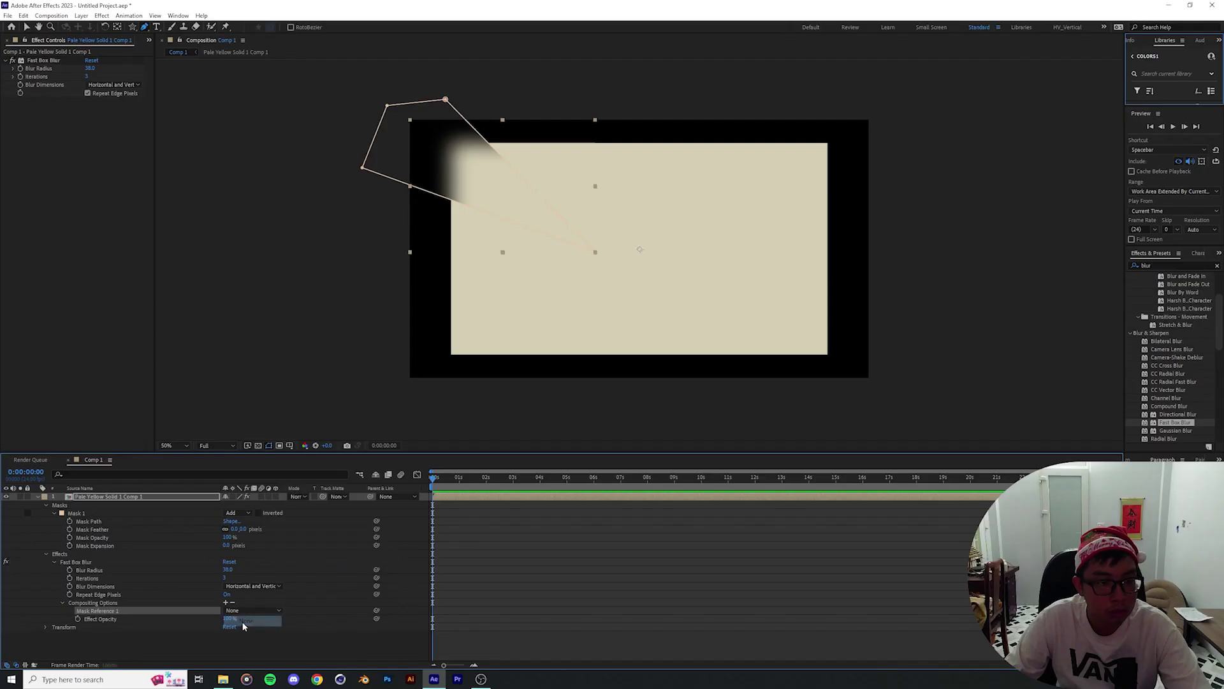
click(740, 587)
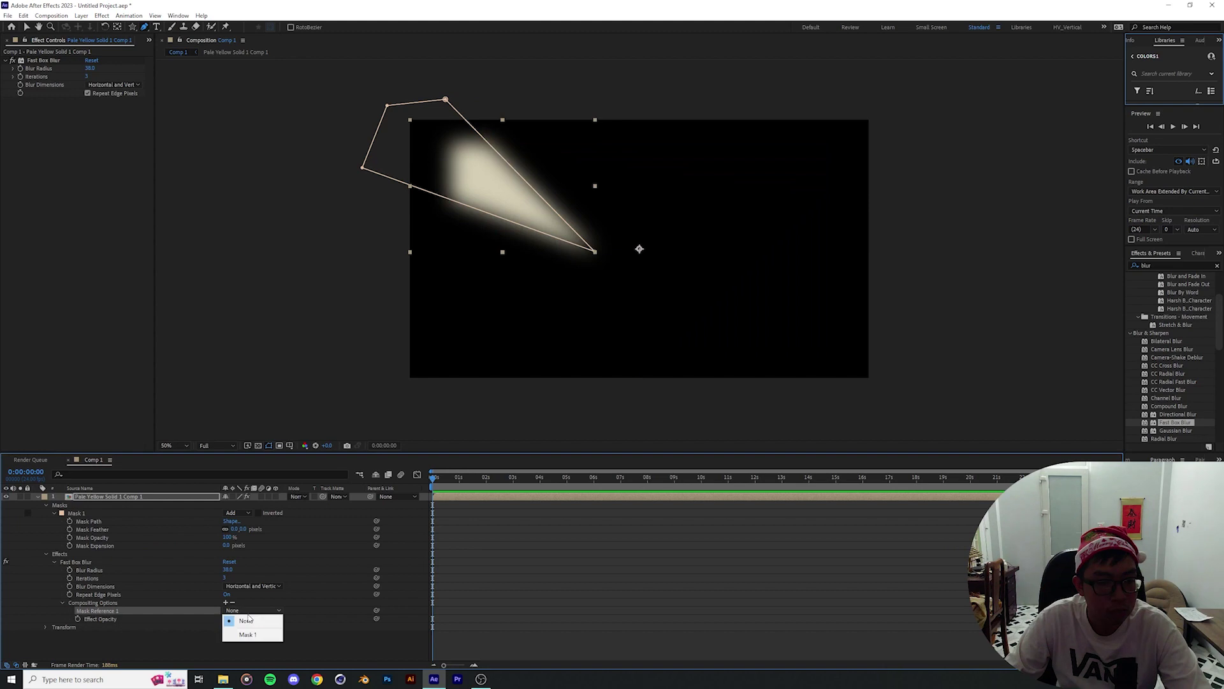
click(247, 634)
click(580, 585)
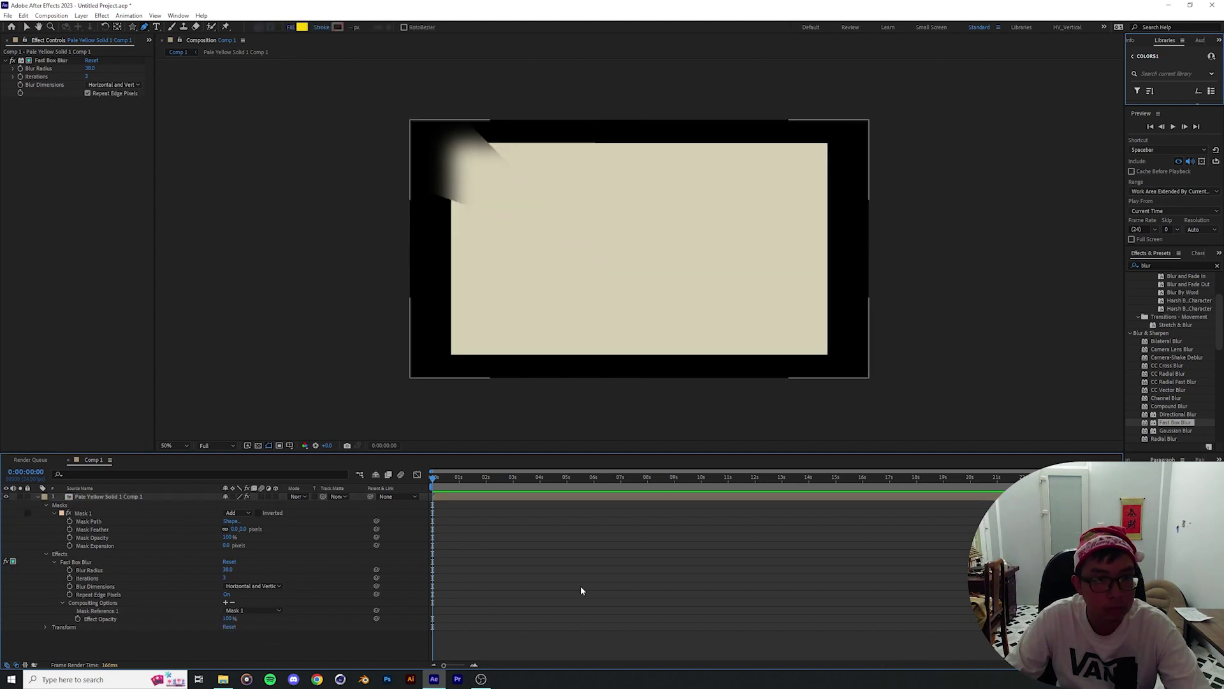
Draw triangular masks over the upper-right and lower-right corners and add Mask 2 and Mask 3 as Fast Box Blur mask references
click(112, 506)
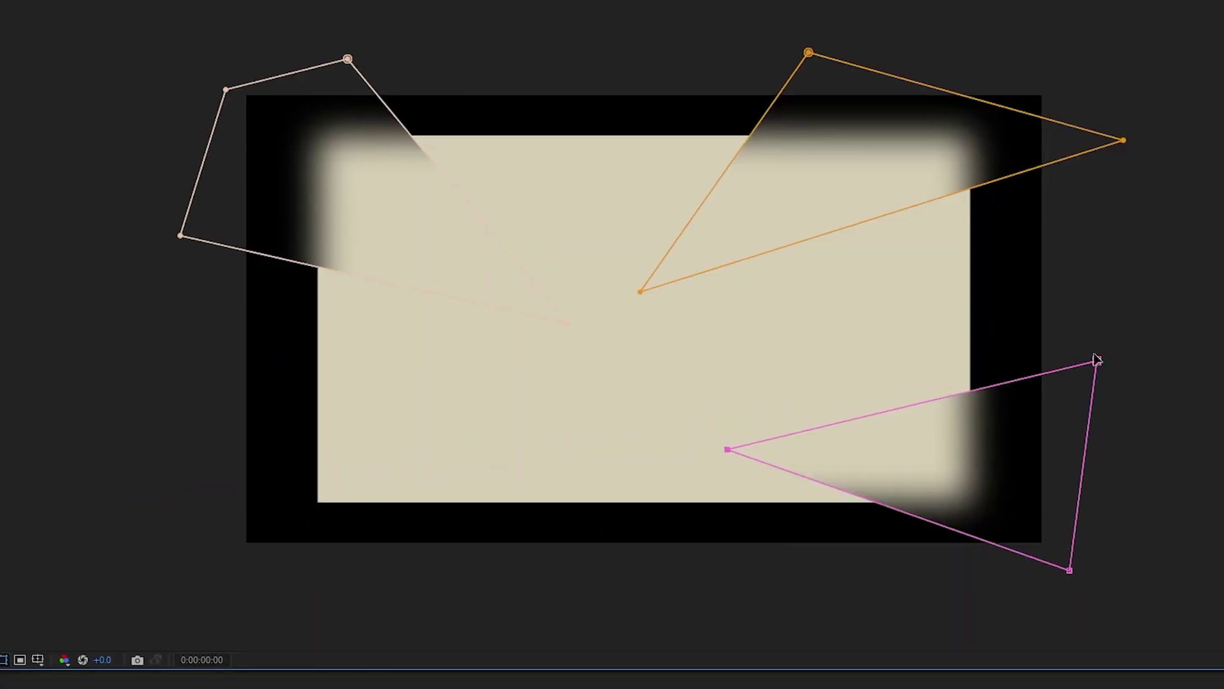
drag(1105, 361, 1106, 308)
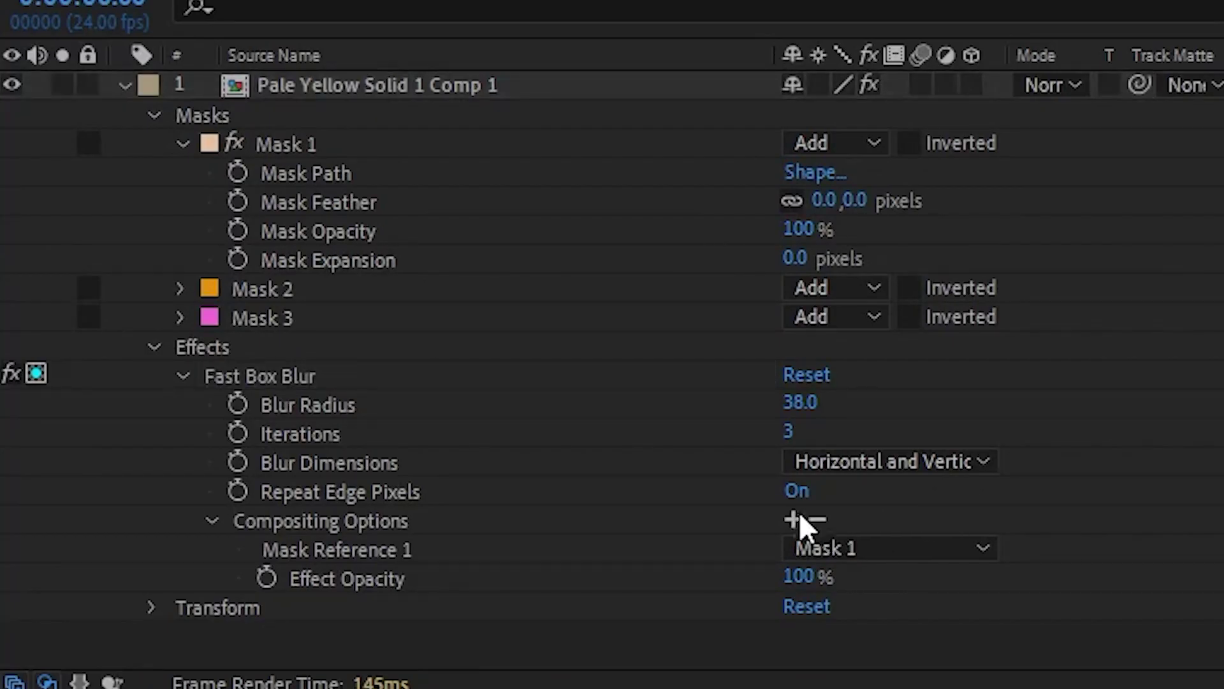
click(793, 519)
click(793, 518)
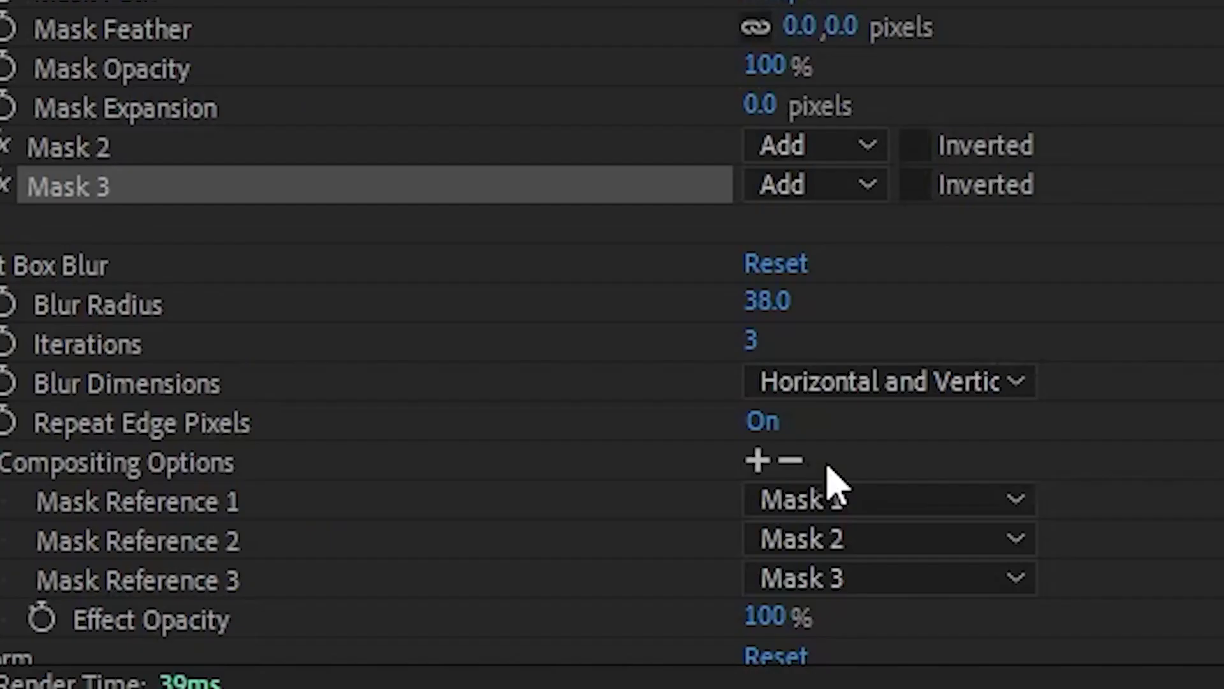
Remove the three mask references from the Fast Box Blur's Compositing Options
click(793, 469)
click(793, 469)
click(793, 469)
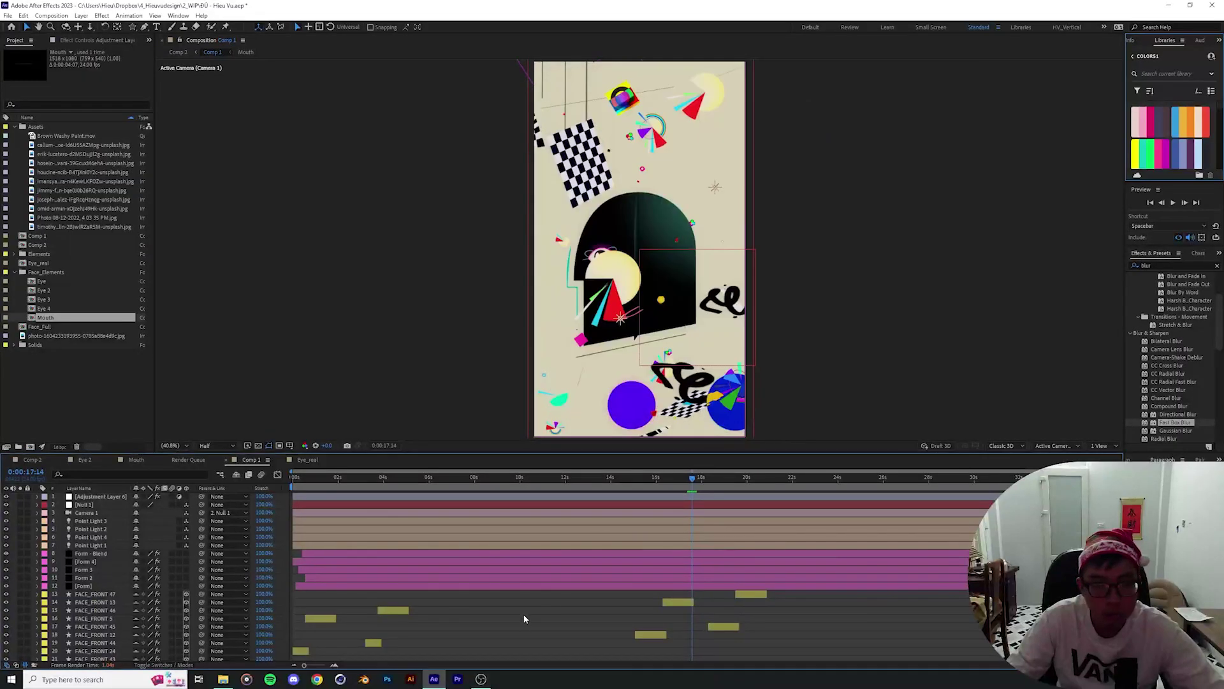
Toggle the hiding of shy layers on and off in the Comp 1 timeline
click(236, 475)
click(236, 475)
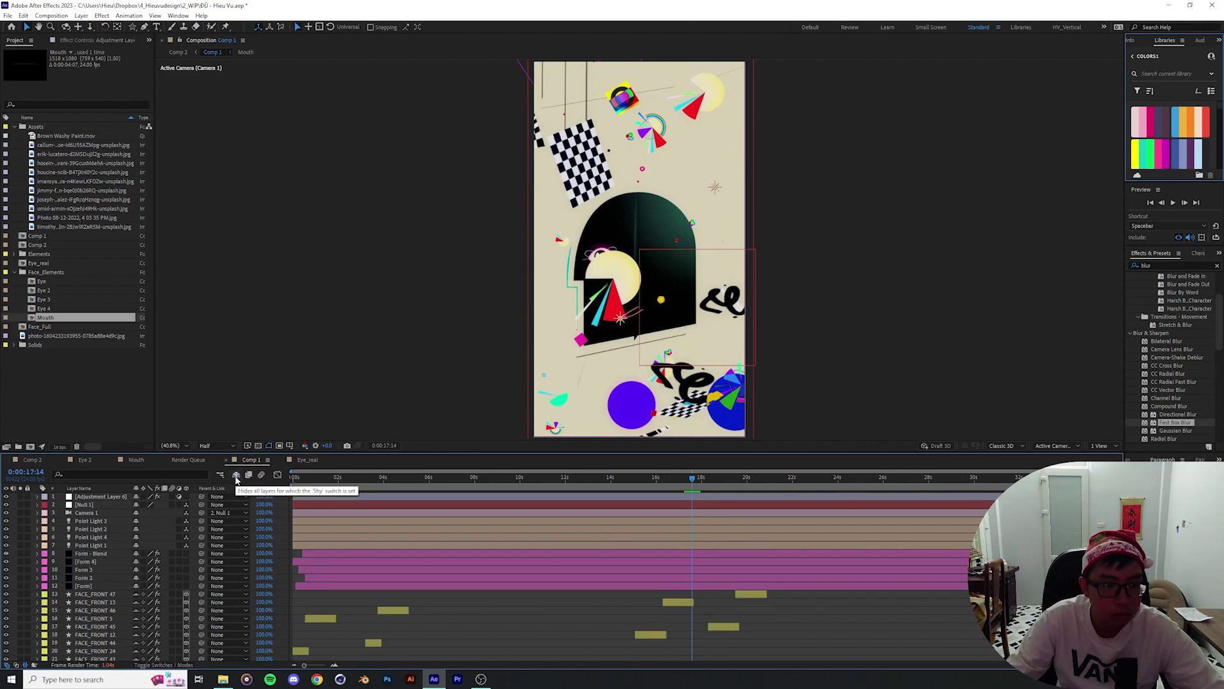
click(236, 477)
click(236, 477)
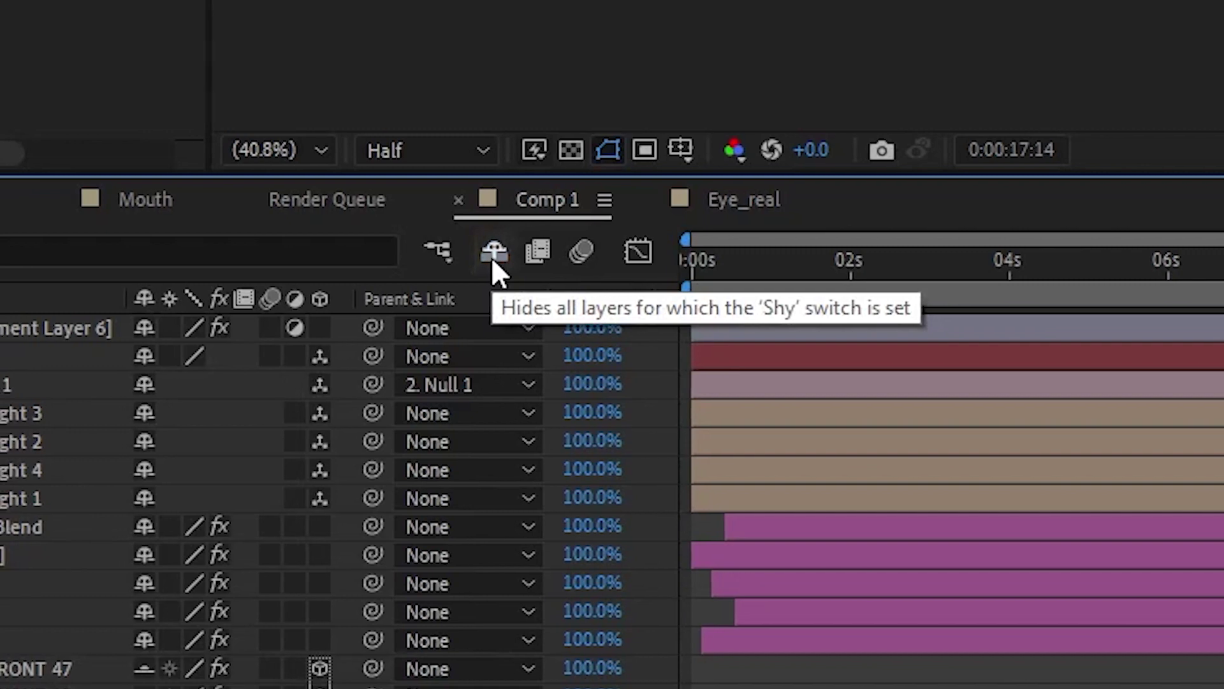
click(507, 258)
click(507, 258)
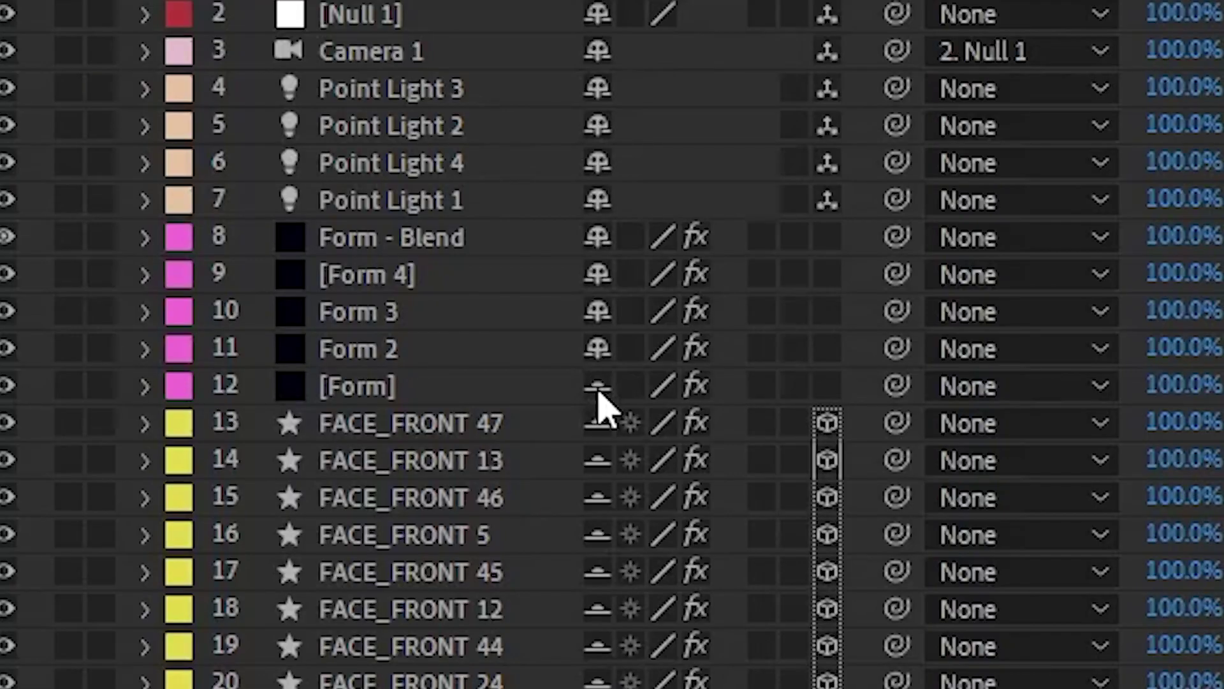
Turn on hiding of shy layers and mark Form - Blend, Form 4, Form 3 and Form 2 as shy
click(704, 68)
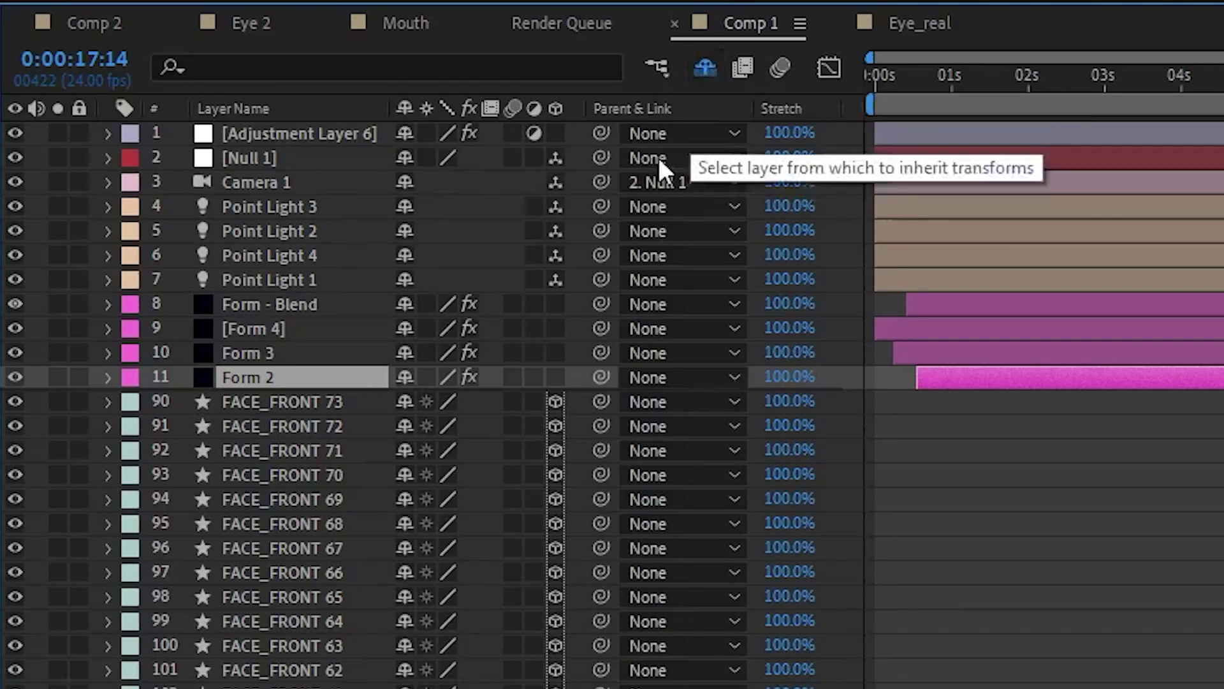
click(272, 312)
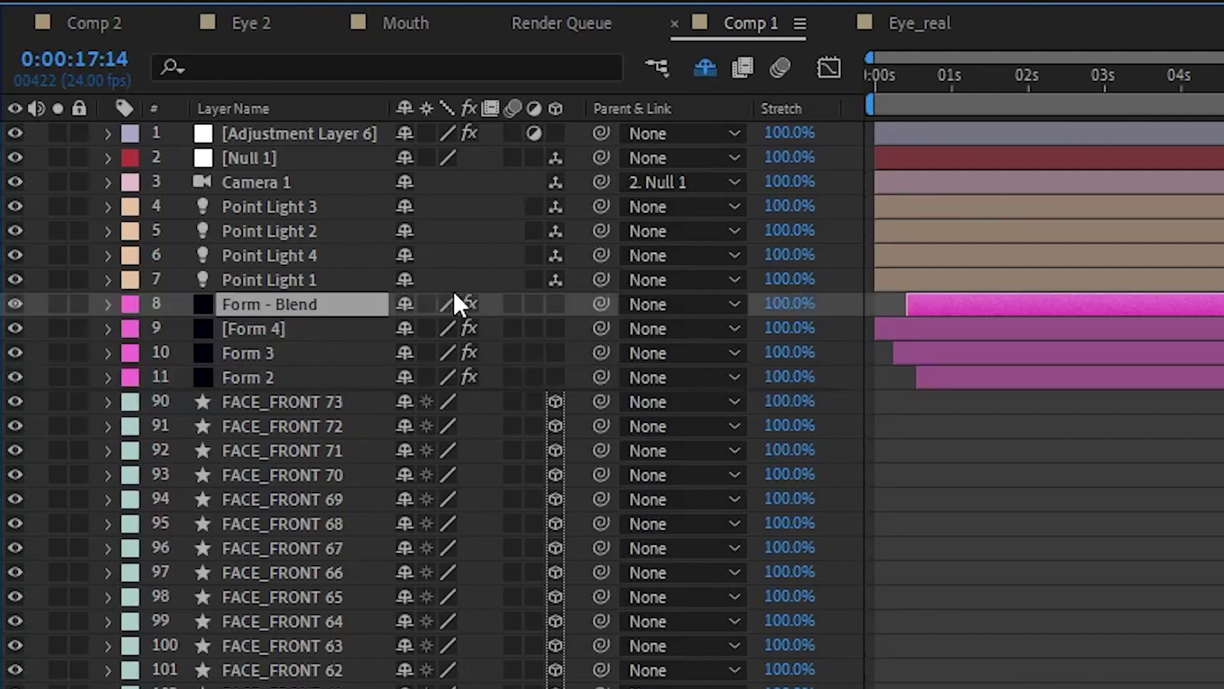
click(406, 305)
click(404, 303)
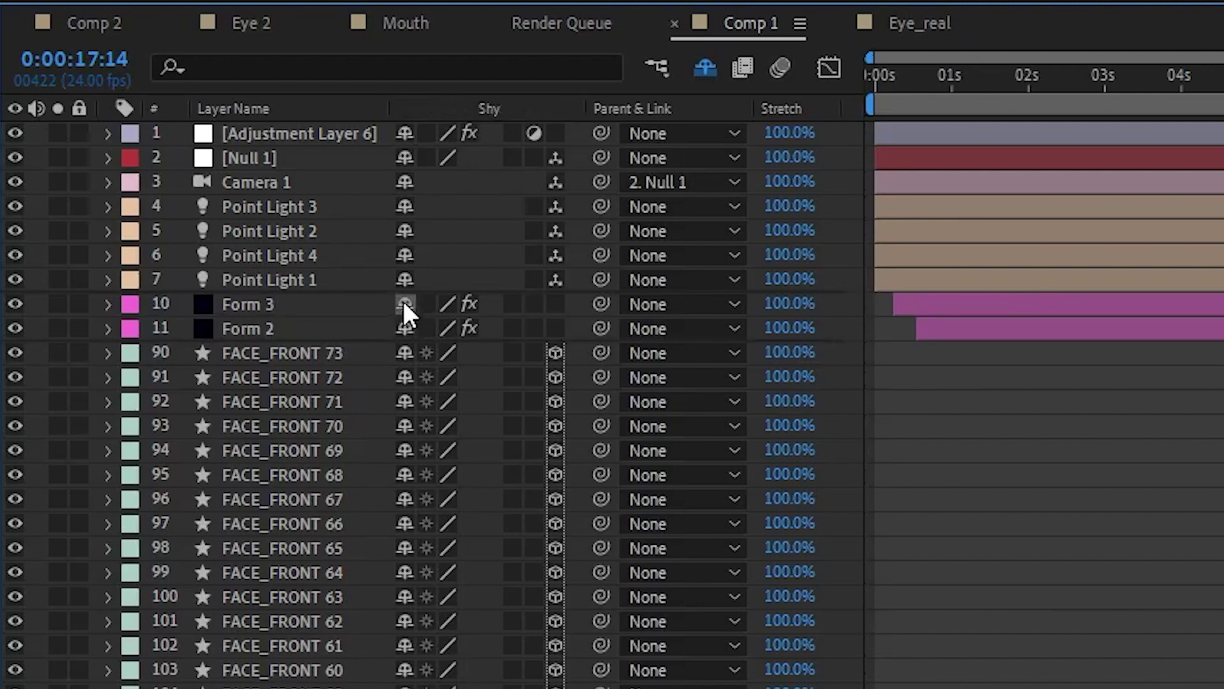
click(403, 304)
click(404, 307)
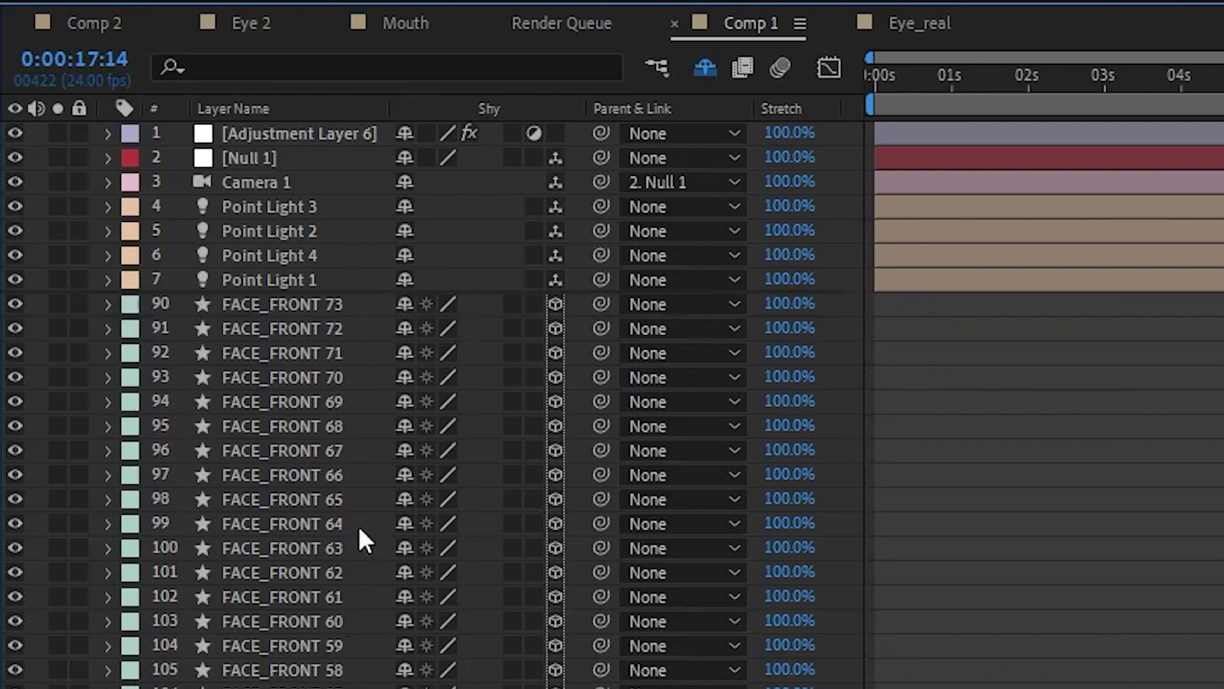
Mark layers FACE_FRONT 73 through FACE_FRONT 67 as shy and select the layers from FACE_FRONT 66 downward
click(408, 304)
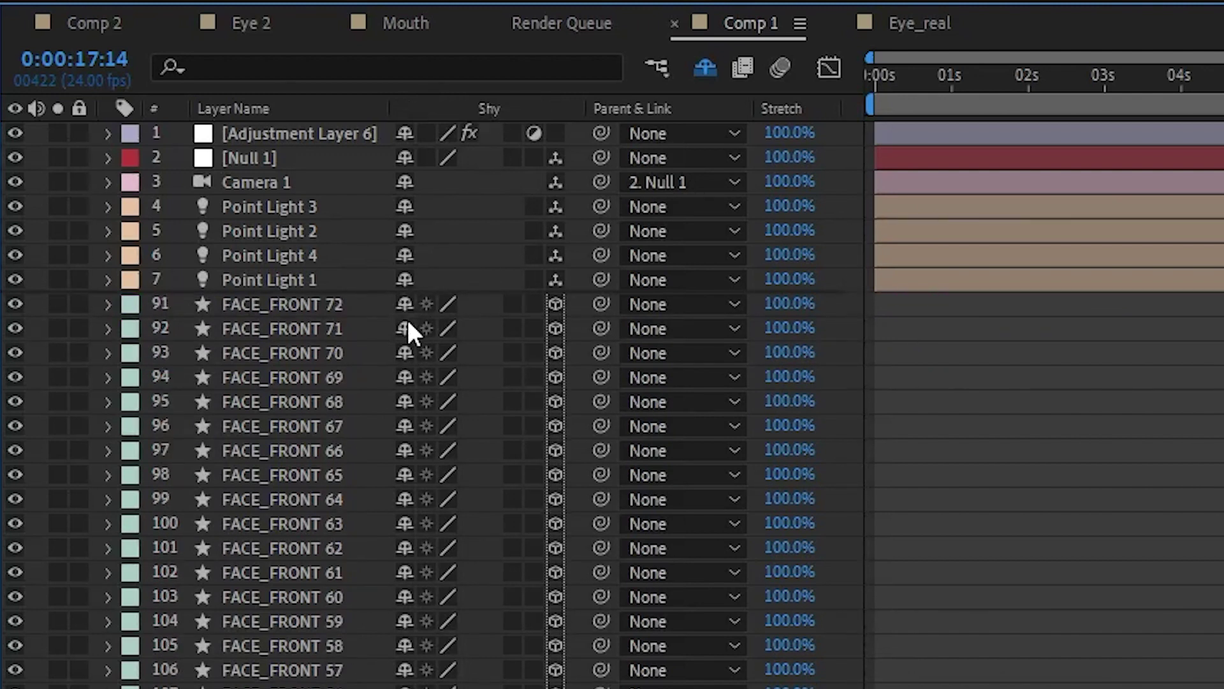
click(407, 307)
click(407, 307)
click(406, 308)
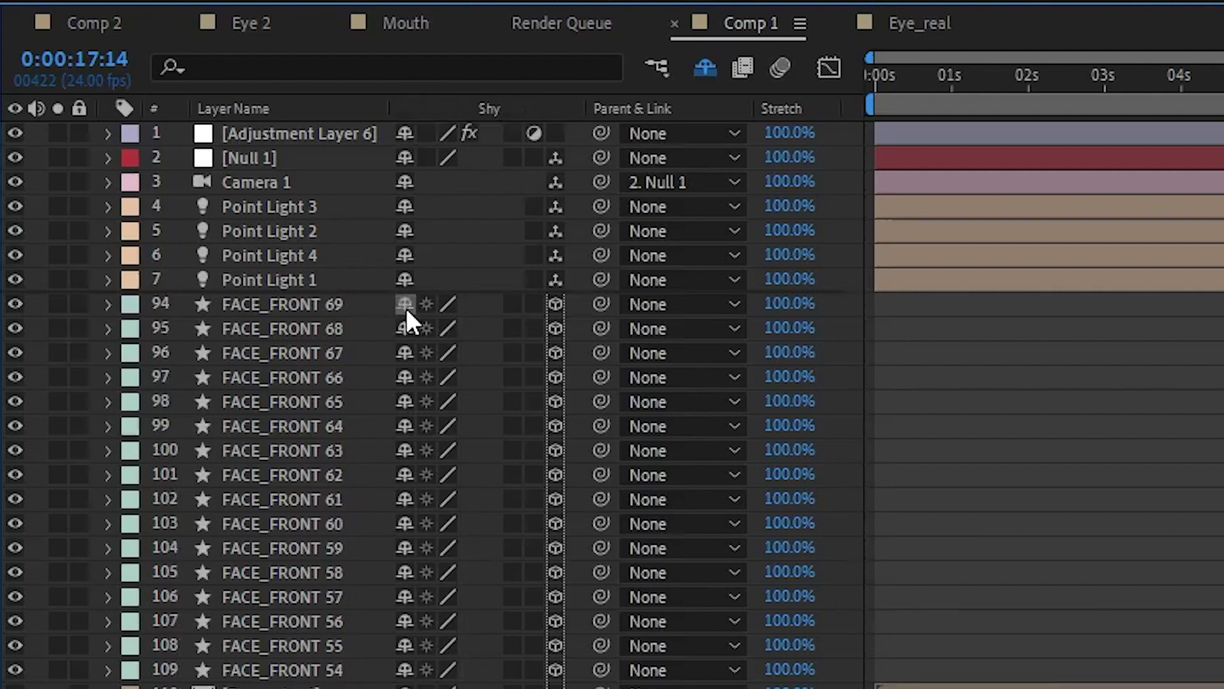
click(406, 308)
click(407, 308)
click(407, 308)
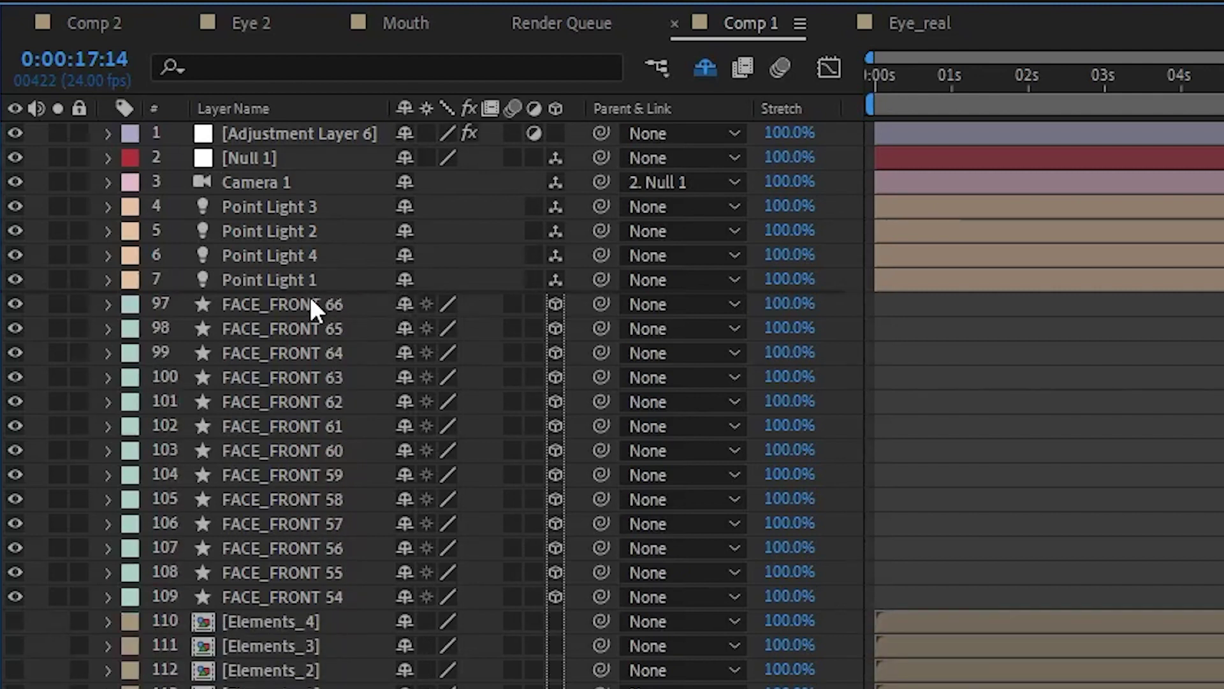
click(313, 304)
shift+click(270, 684)
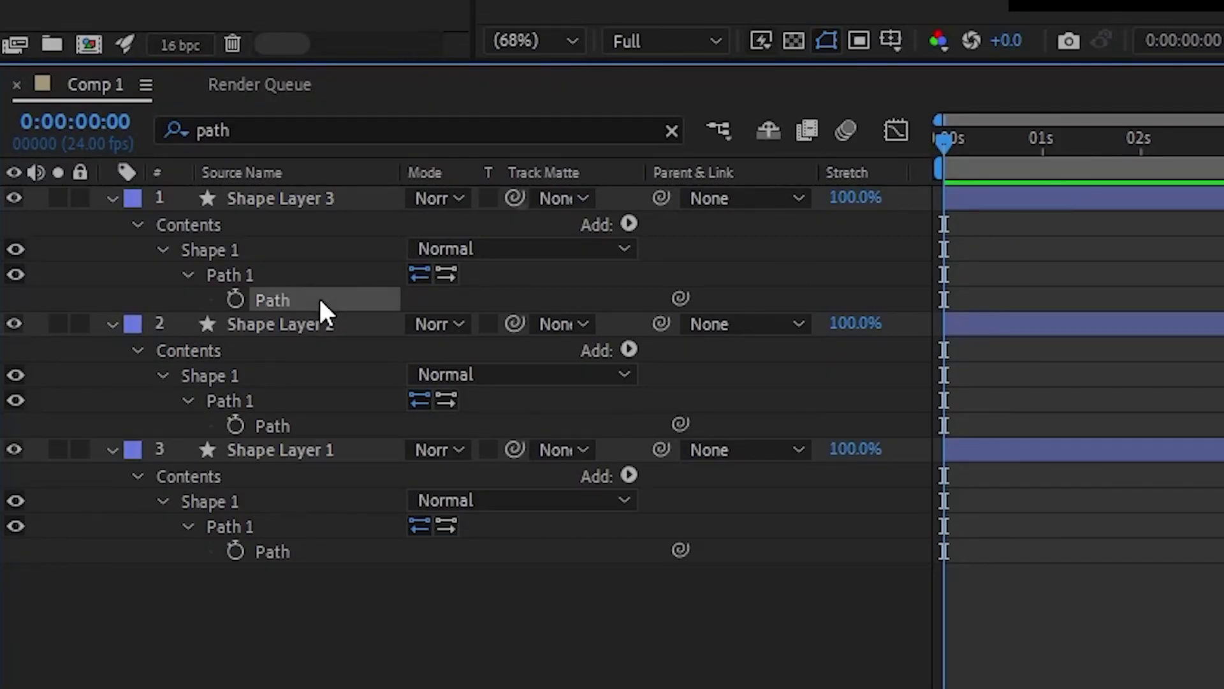
Link the Path properties of Shape Layer 3 and Shape Layer 2 to the Path of Shape Layer 1
shift+click(339, 255)
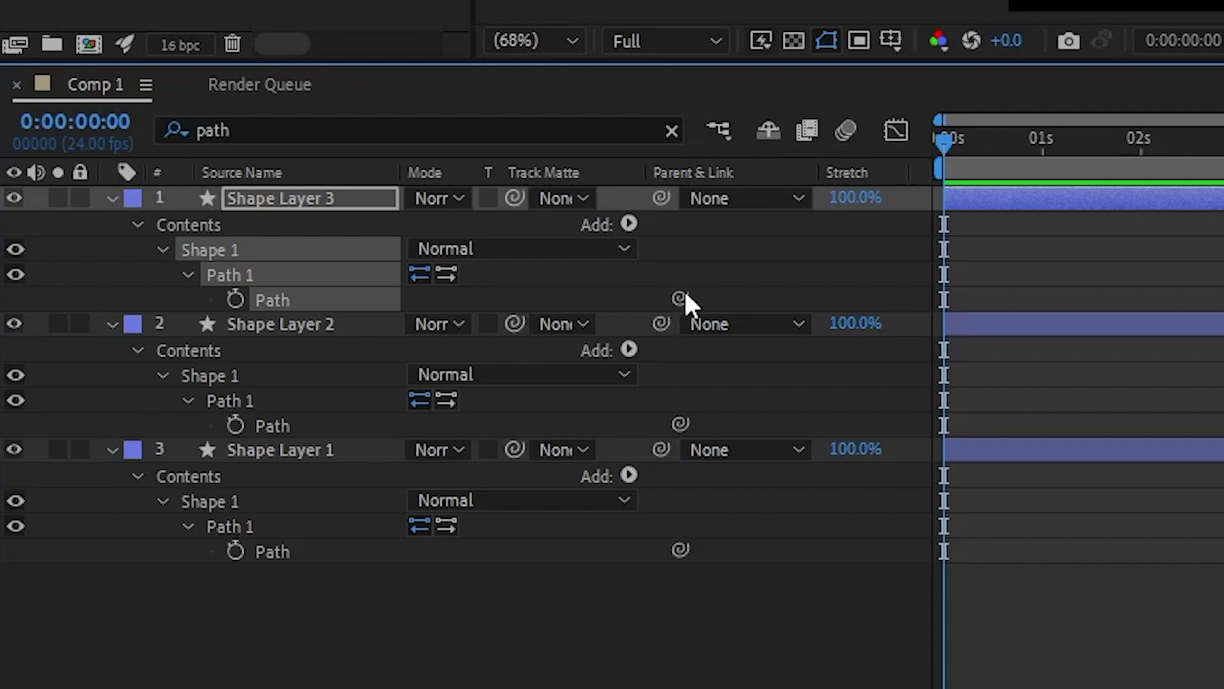
drag(681, 297, 292, 549)
click(311, 426)
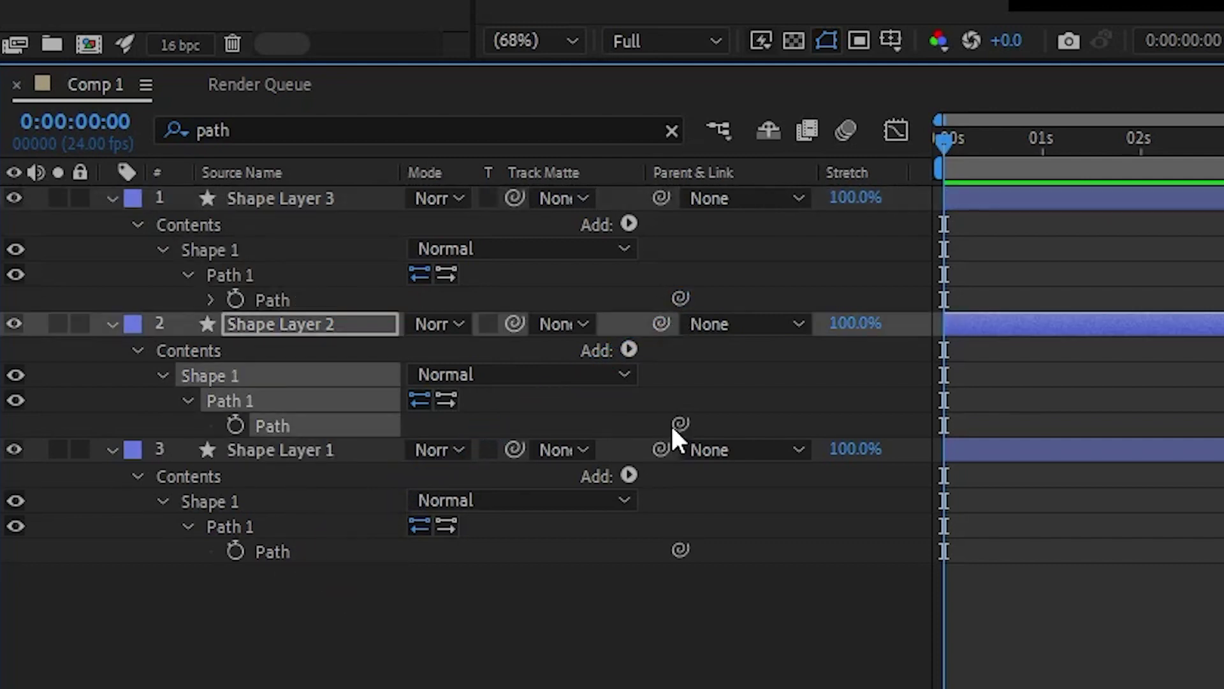
drag(680, 423, 289, 563)
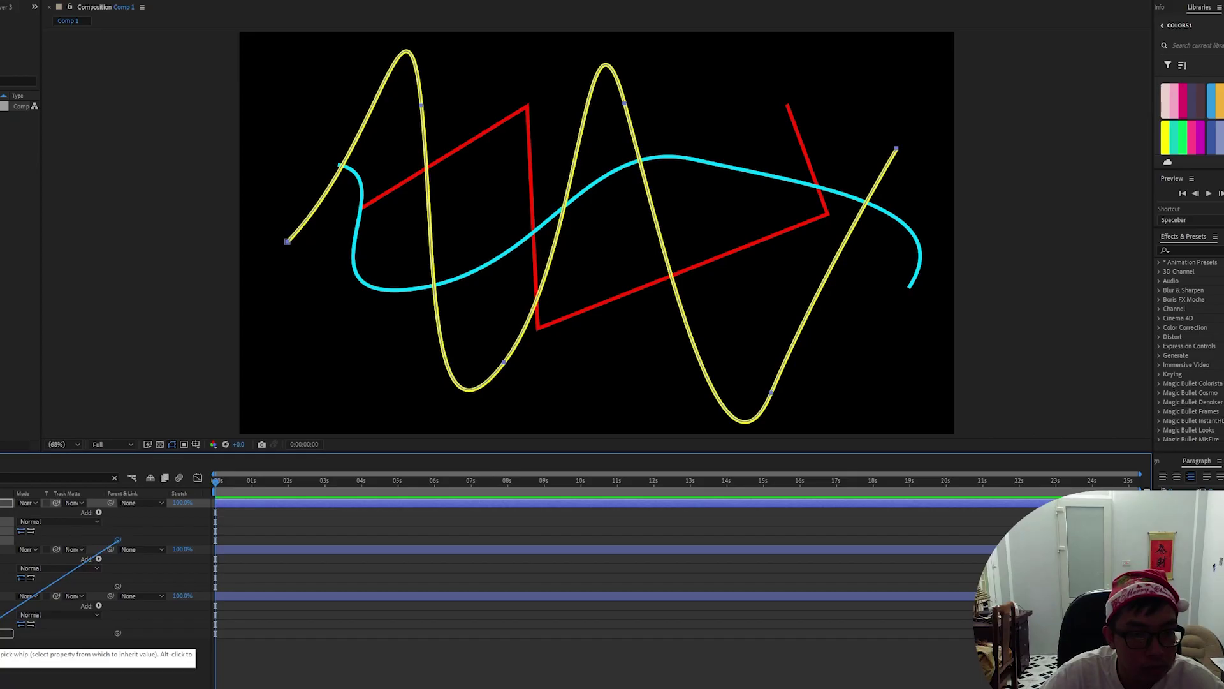
click(6, 586)
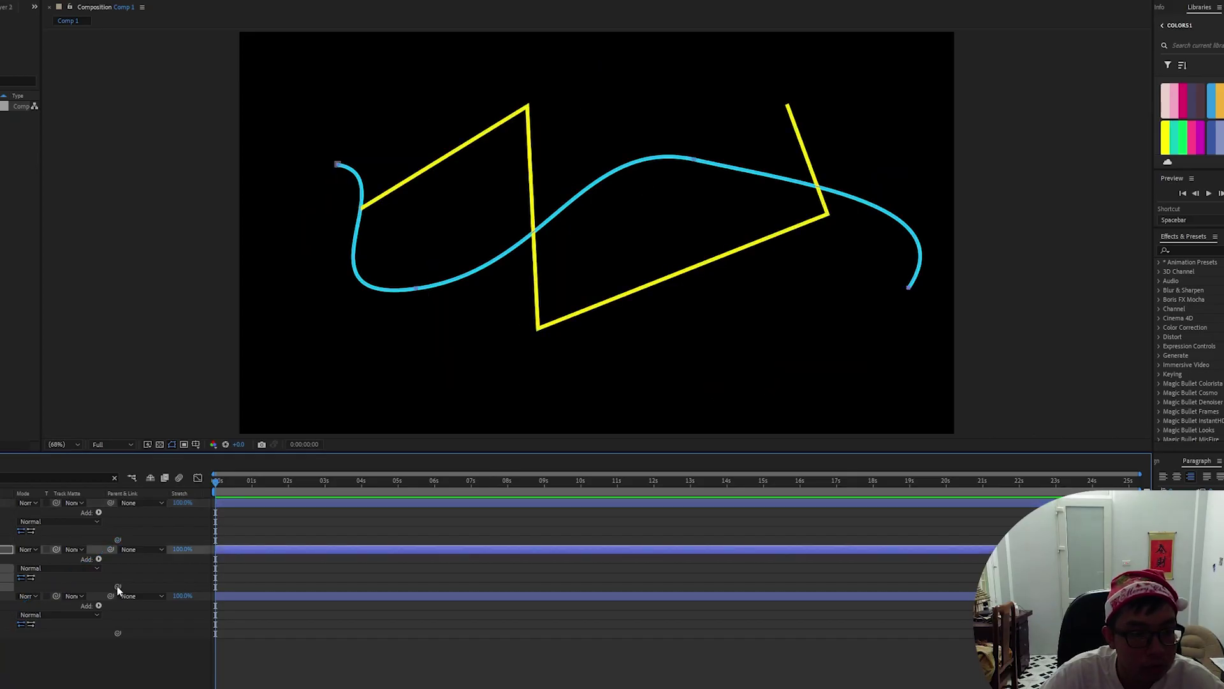
drag(2, 628, 1, 632)
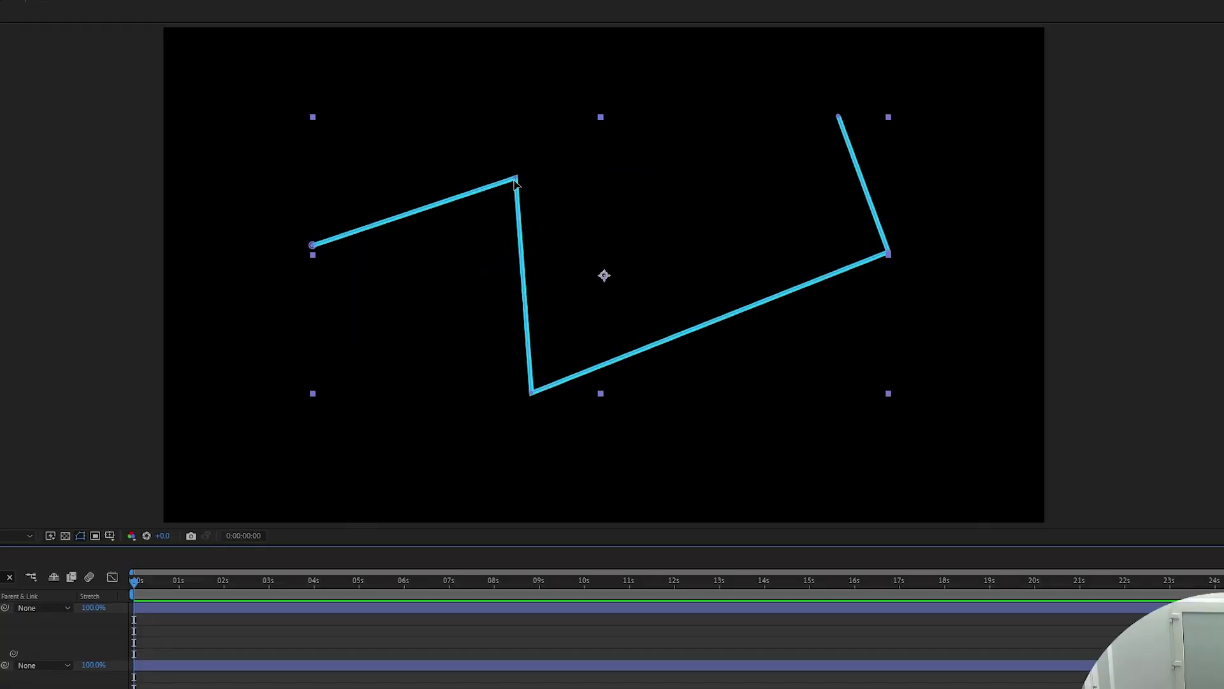
Reshape Shape Layer 1's zigzag path by moving its three inner vertices several times, keeping both end points in place
drag(524, 154, 739, 150)
drag(886, 252, 953, 285)
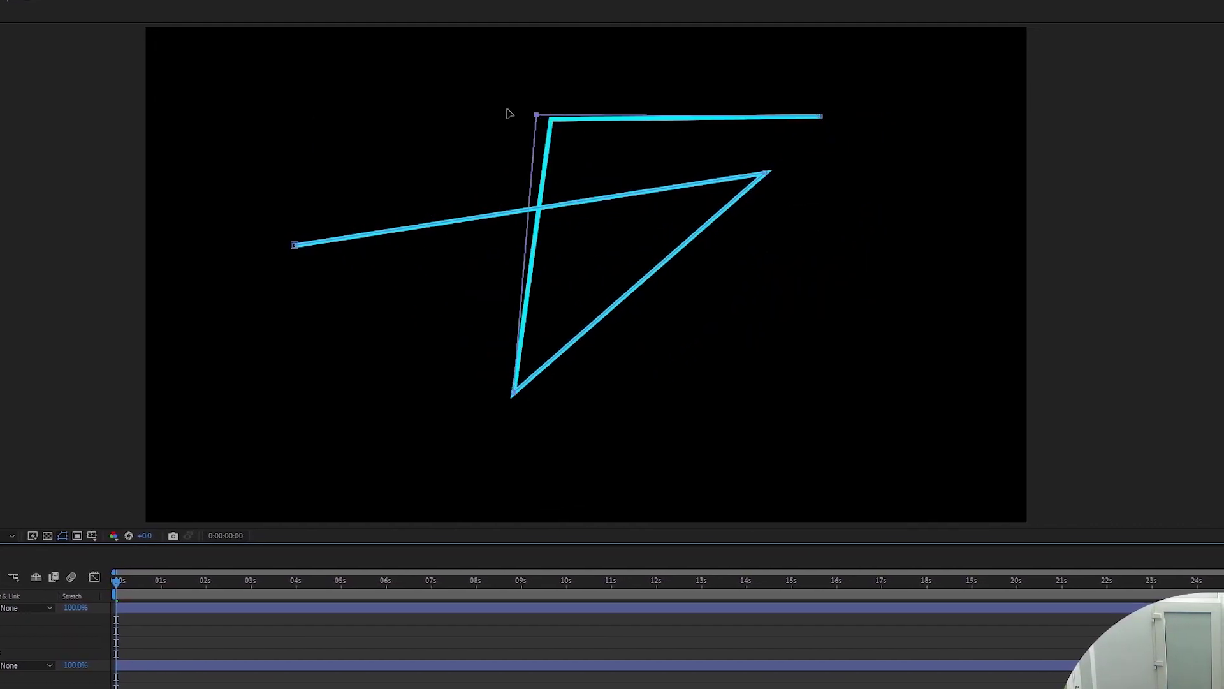
drag(515, 392, 464, 400)
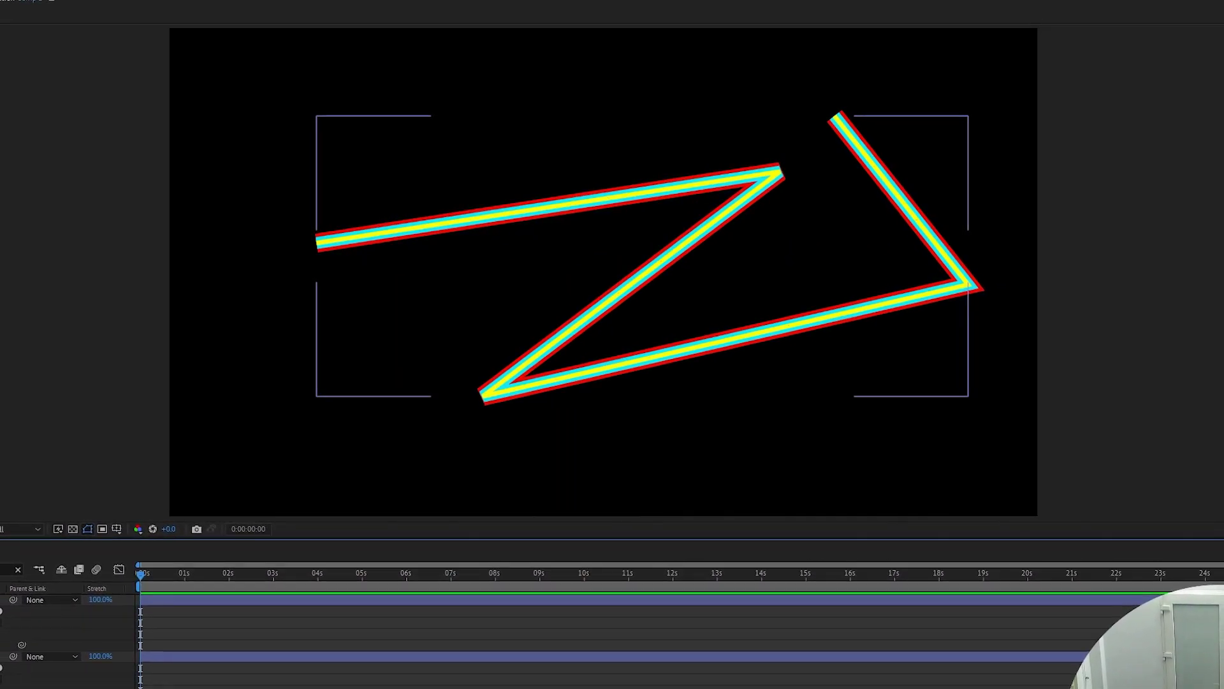
click(950, 289)
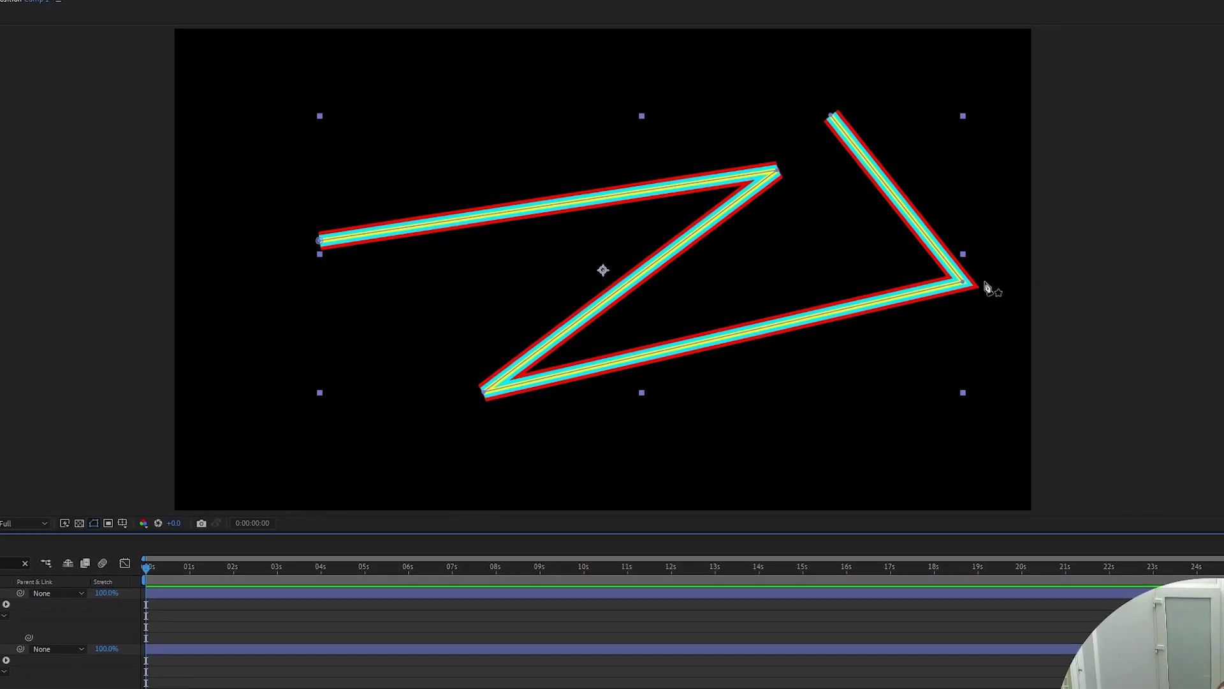
click(942, 287)
drag(873, 251, 538, 146)
drag(486, 387, 768, 408)
drag(762, 164, 295, 348)
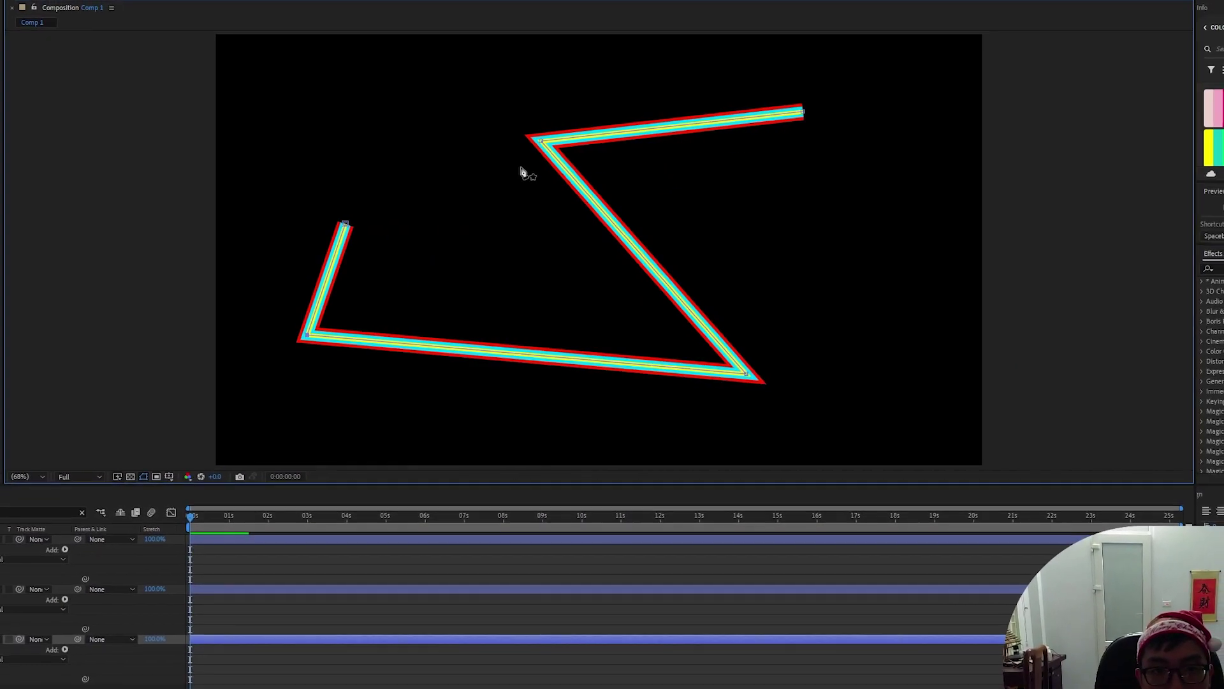
drag(541, 139, 413, 352)
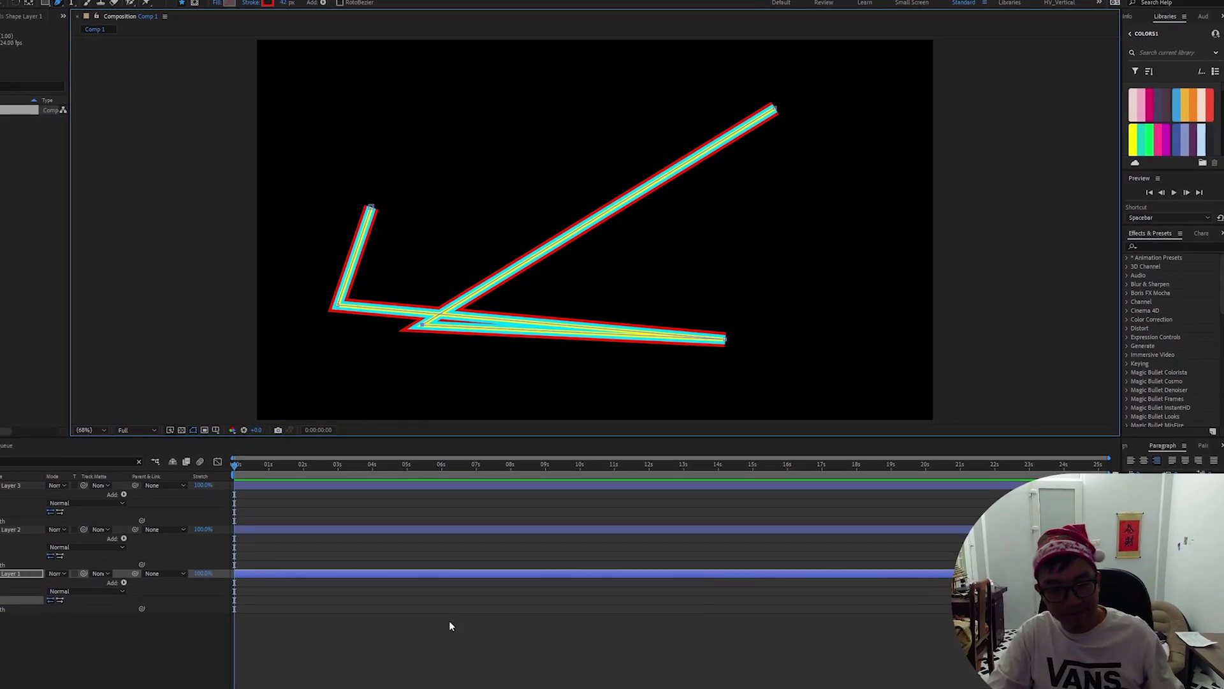